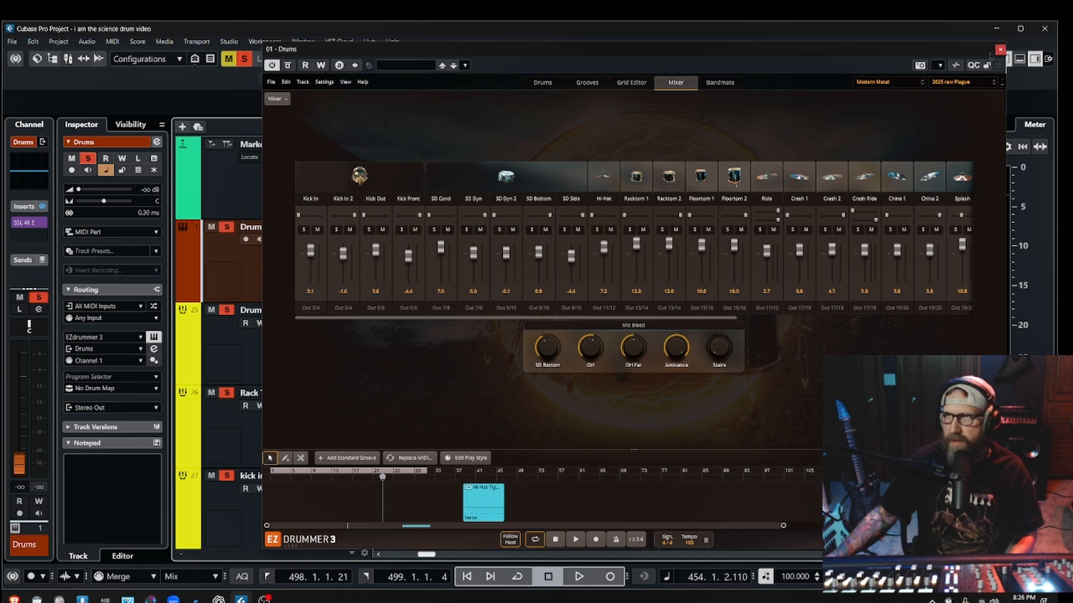
Close the drum instrument window and look through the project's tracks from the Drums track down to the vocal tracks.
click(1000, 50)
scroll(325, 232, down, 15)
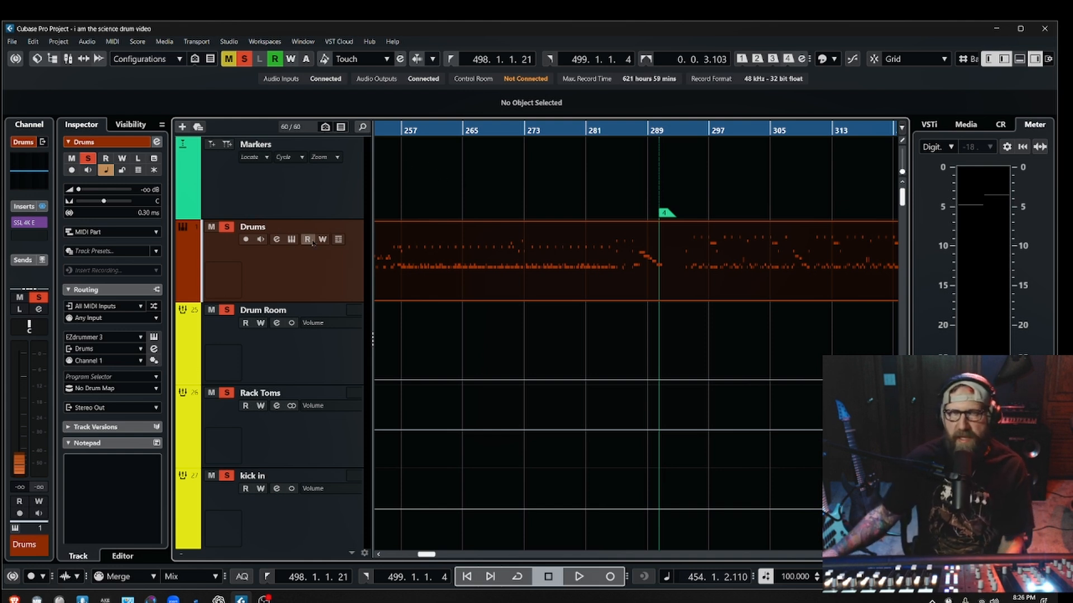
click(458, 254)
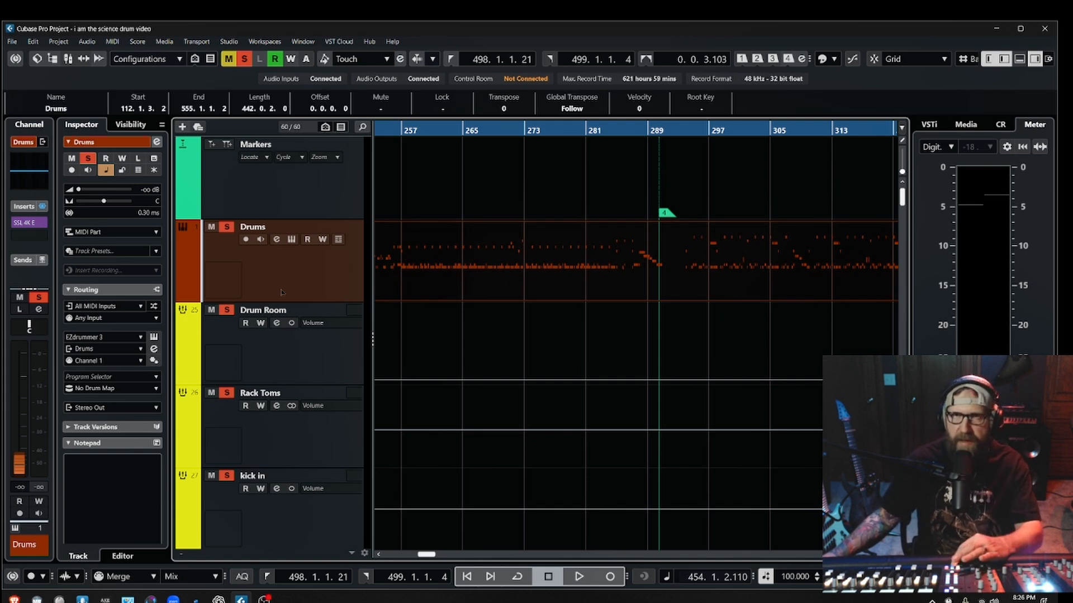
scroll(282, 292, down, 2)
scroll(285, 159, up, 2)
scroll(285, 160, down, 20)
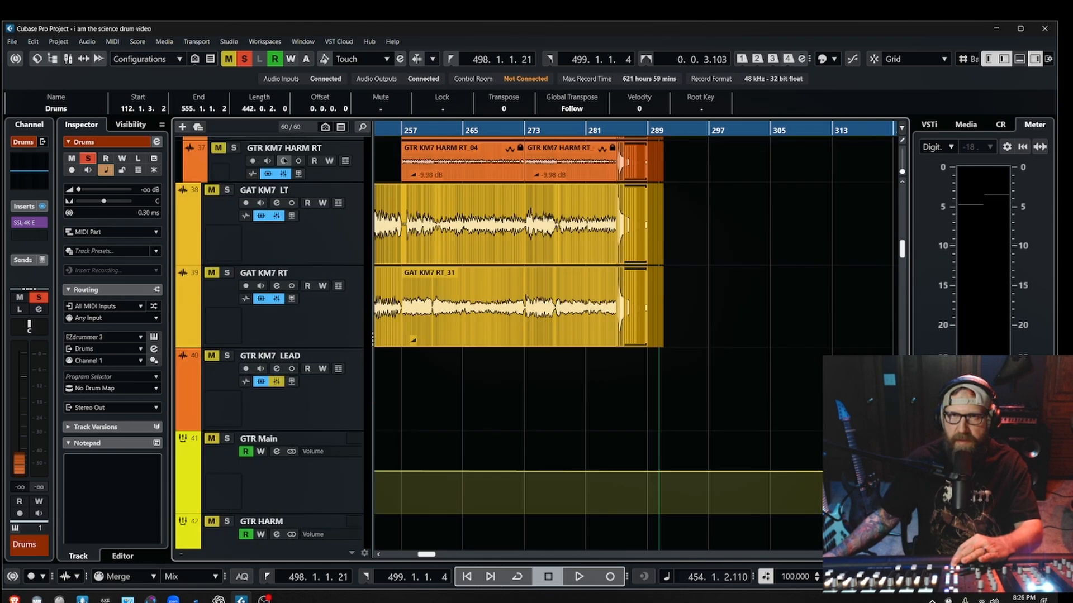
scroll(283, 160, down, 10)
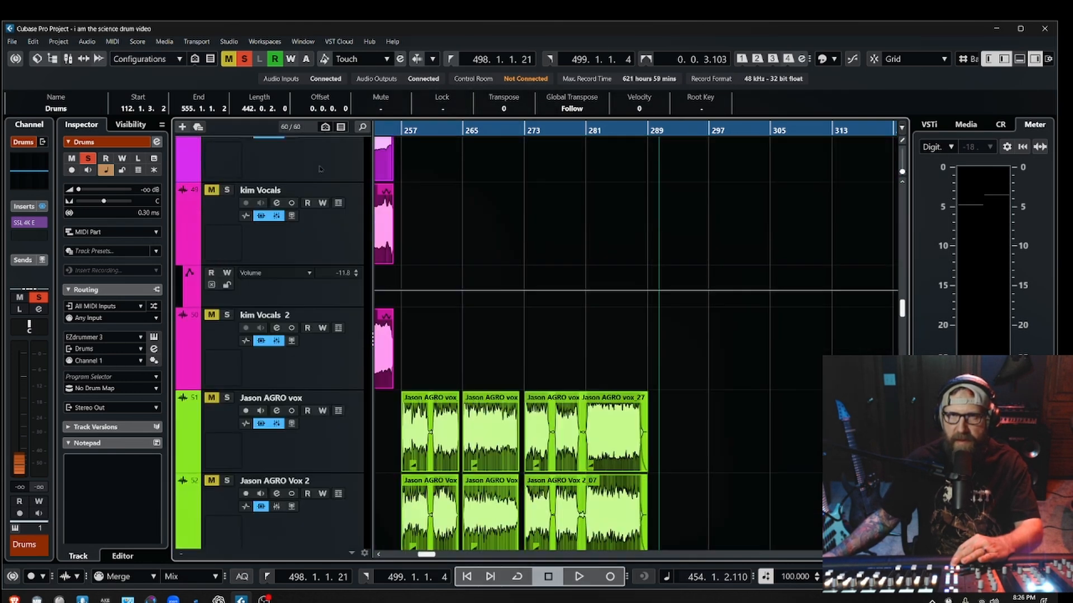
scroll(320, 168, up, 6)
scroll(320, 169, up, 20)
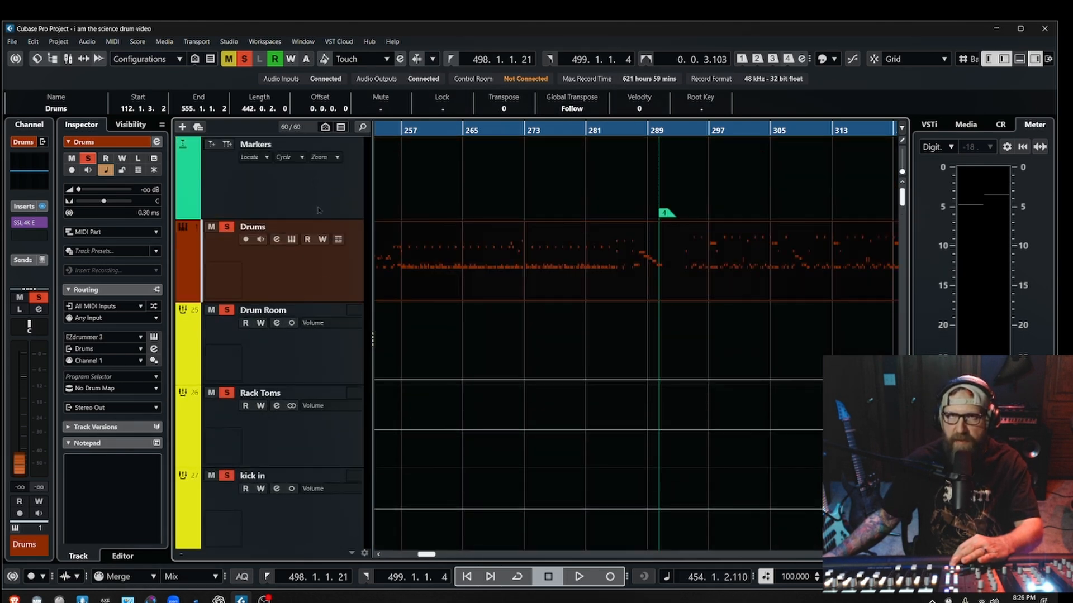
Open the Drums track's EZdrummer 3 instrument, show the drum kit, and load the user preset "2025 raw Plague".
click(292, 240)
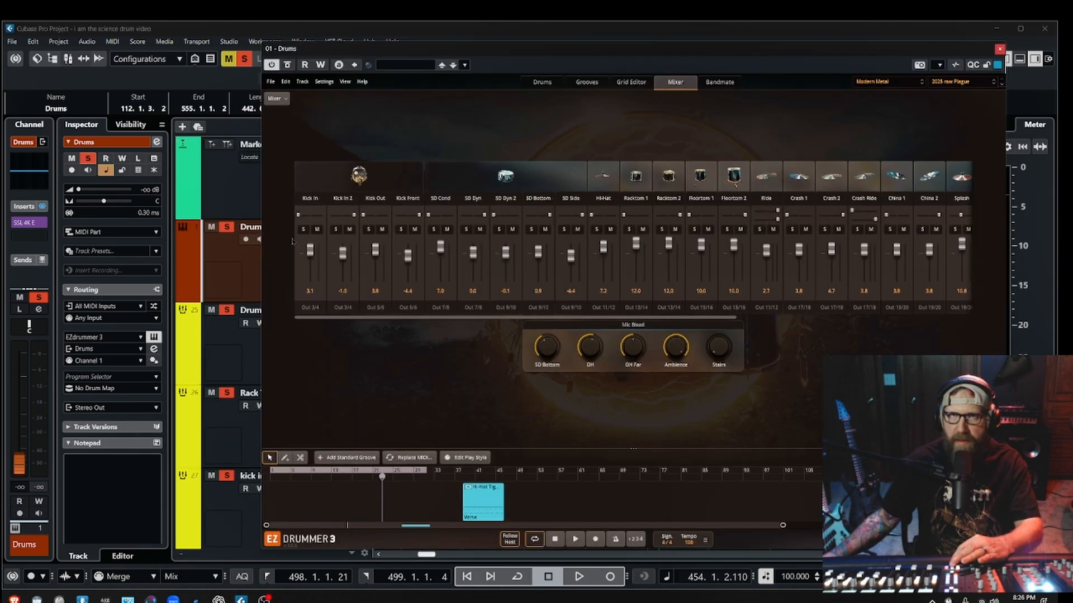
click(545, 83)
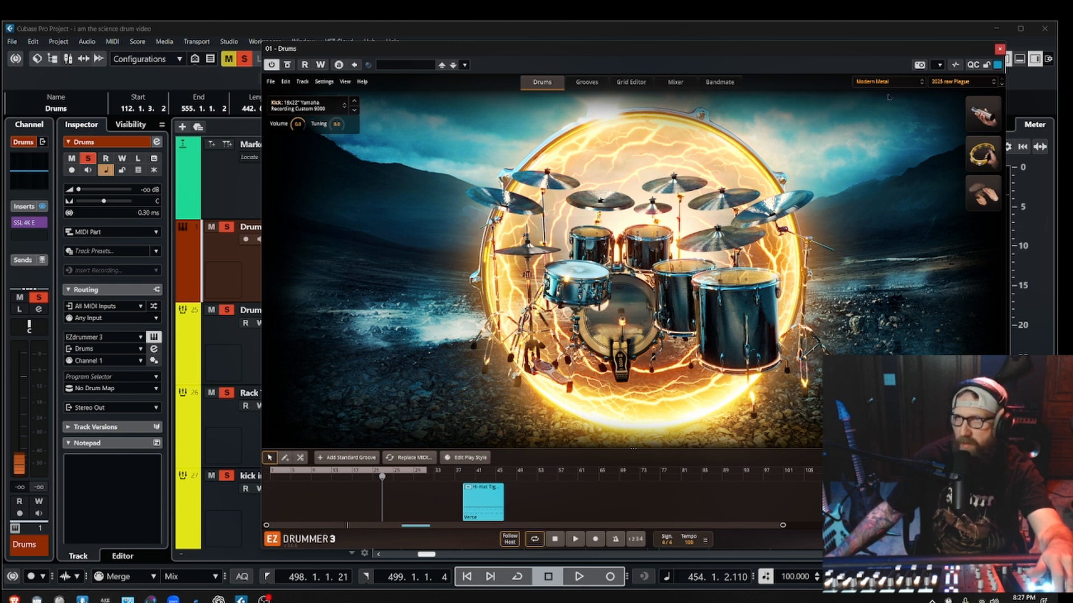
click(946, 87)
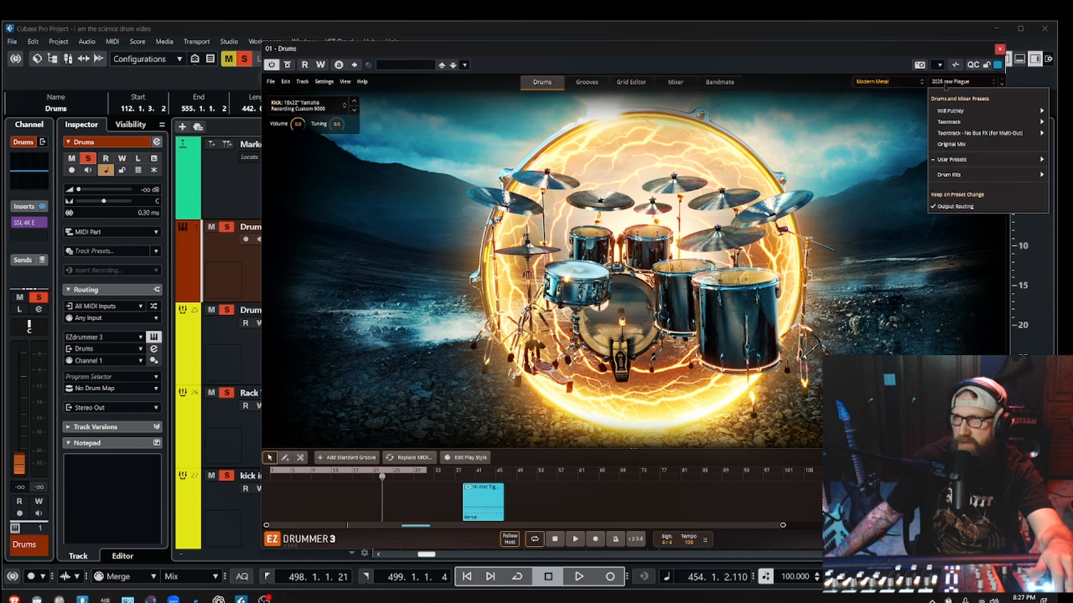
mouse_move(961, 161)
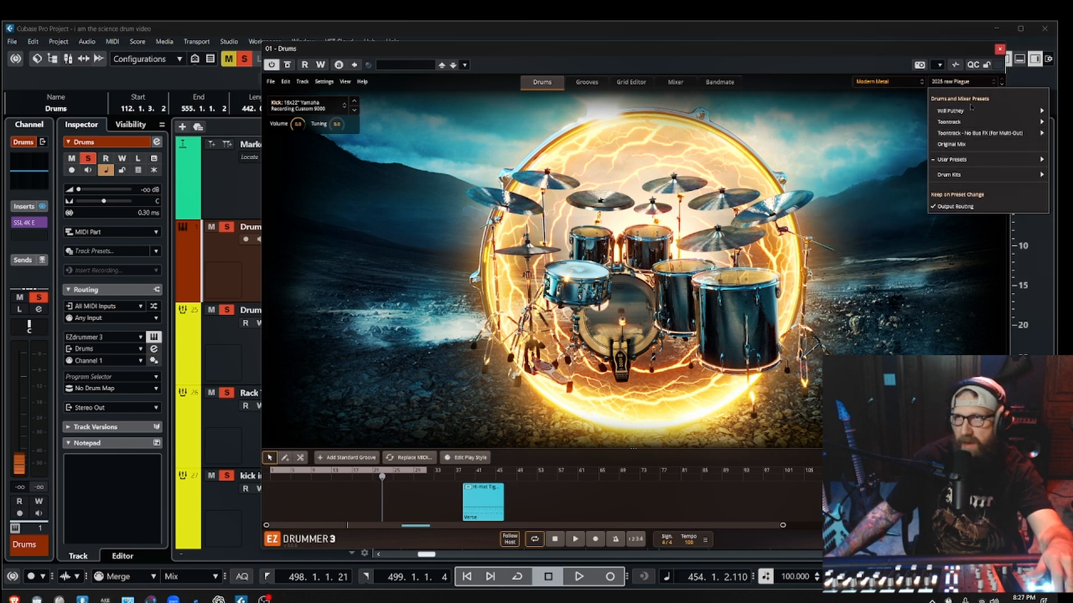
mouse_move(977, 116)
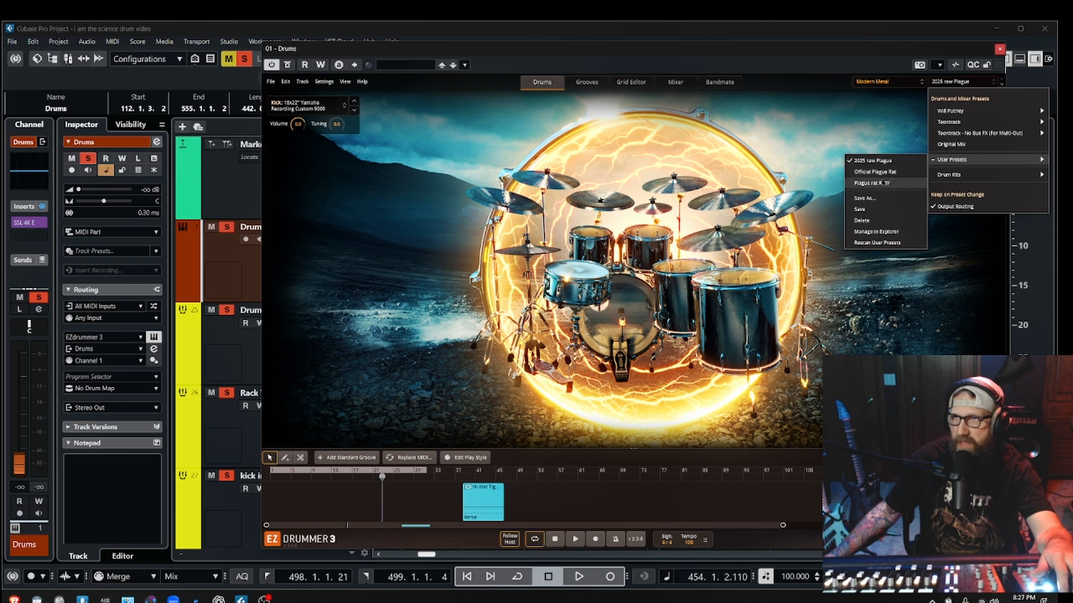
click(883, 162)
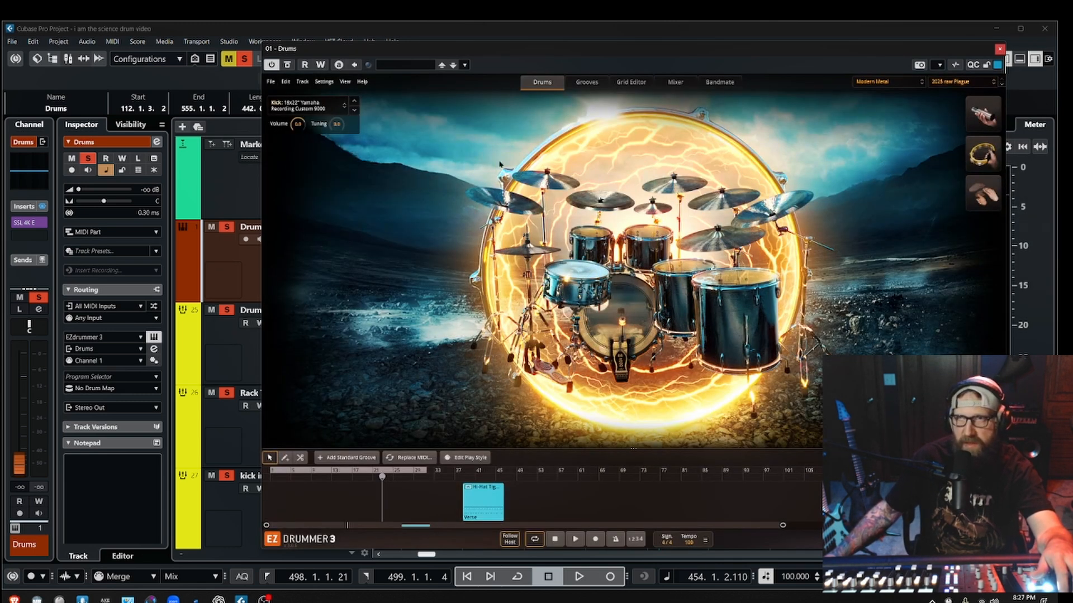
Review the fader levels and output assignments of all drum channels in the EZdrummer mixer, and close the instrument.
click(672, 82)
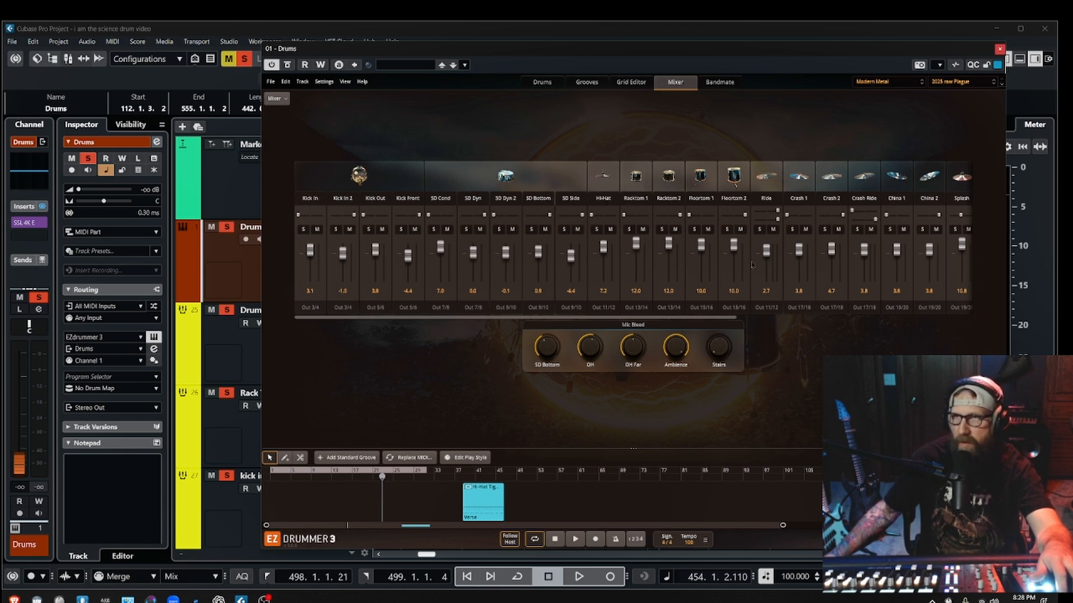
drag(703, 316, 943, 357)
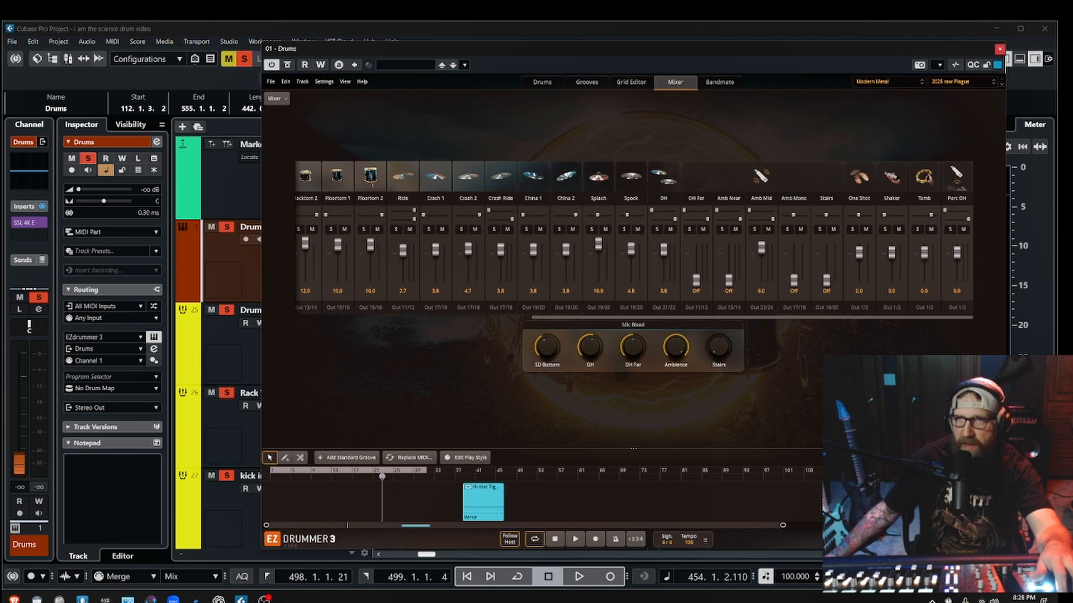
drag(943, 357, 920, 357)
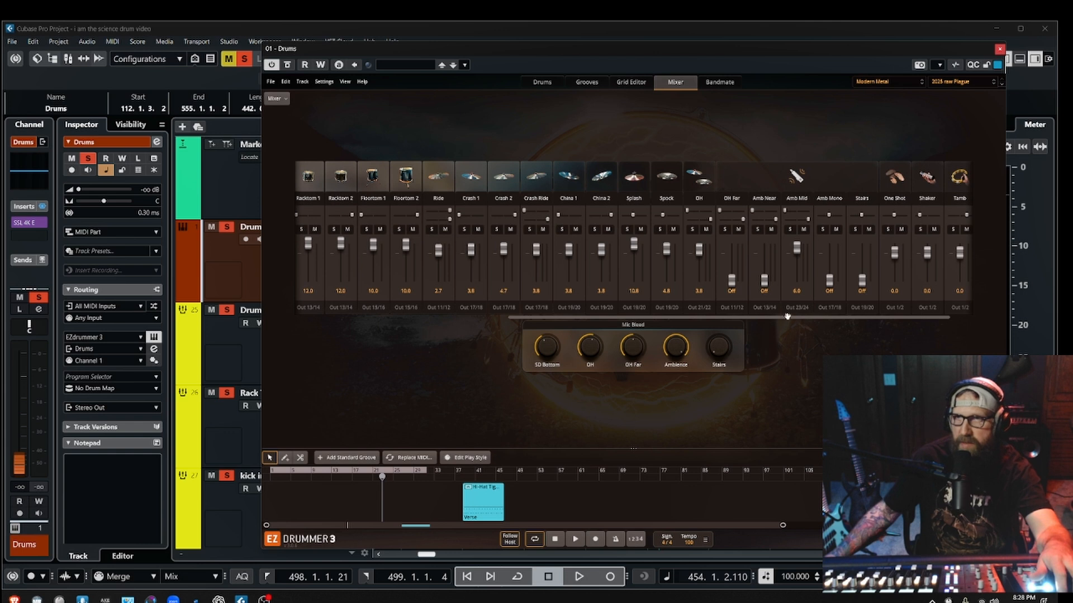
drag(788, 318, 559, 309)
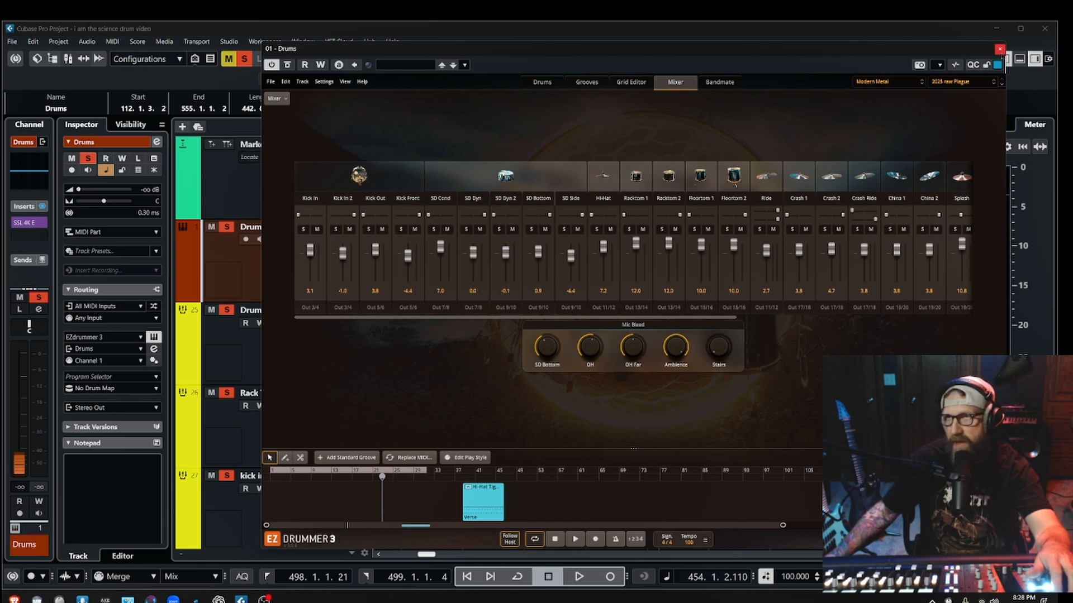
click(999, 48)
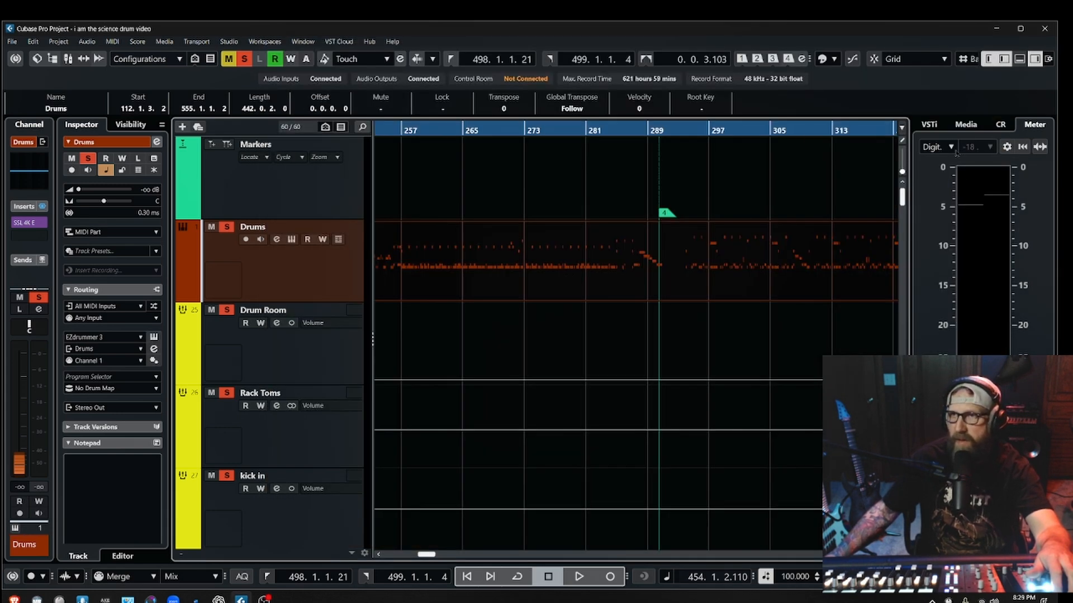
Check which EZdrummer outputs are activated for the Drums instrument, going through the whole output list.
click(936, 123)
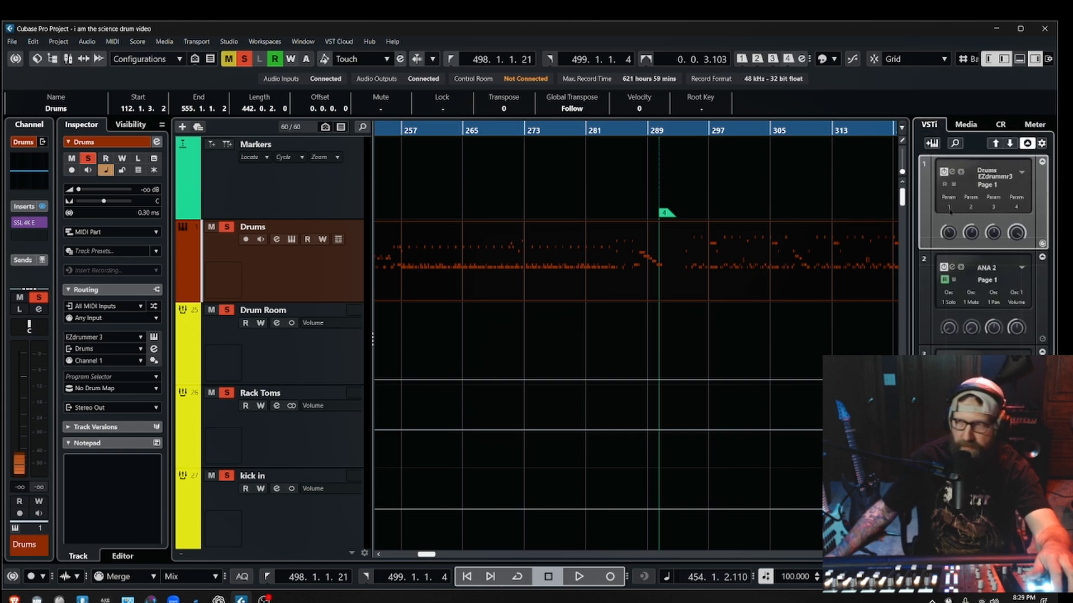
click(1022, 172)
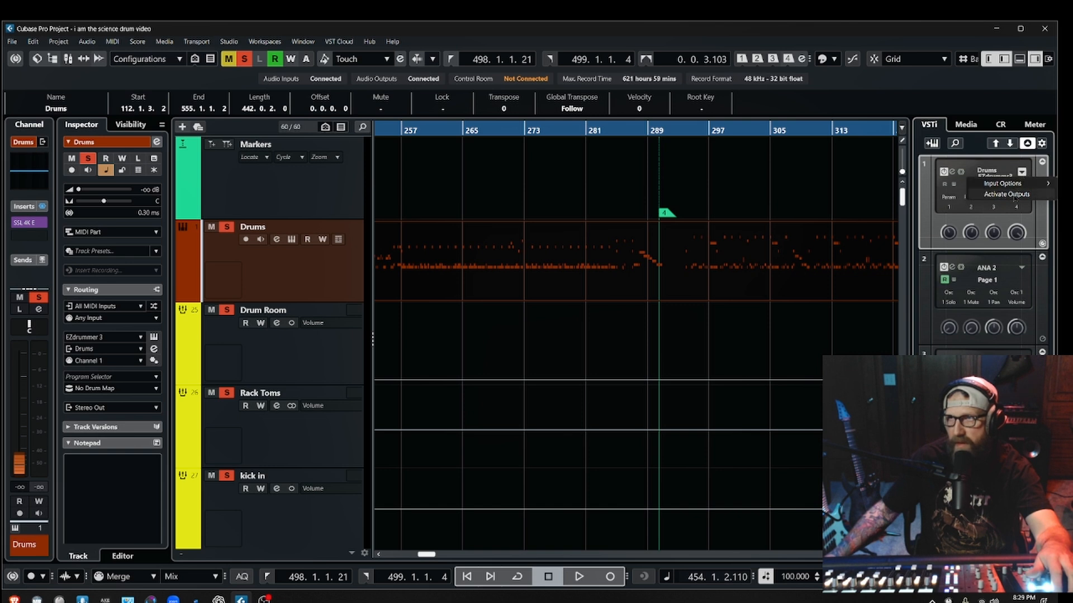
click(1015, 194)
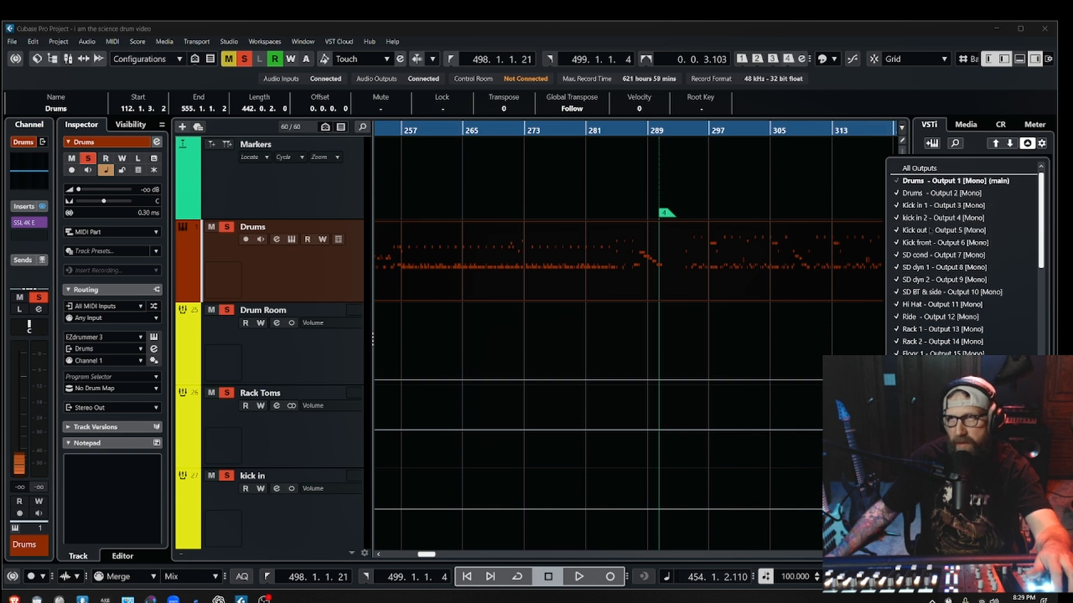
scroll(934, 252, down, 5)
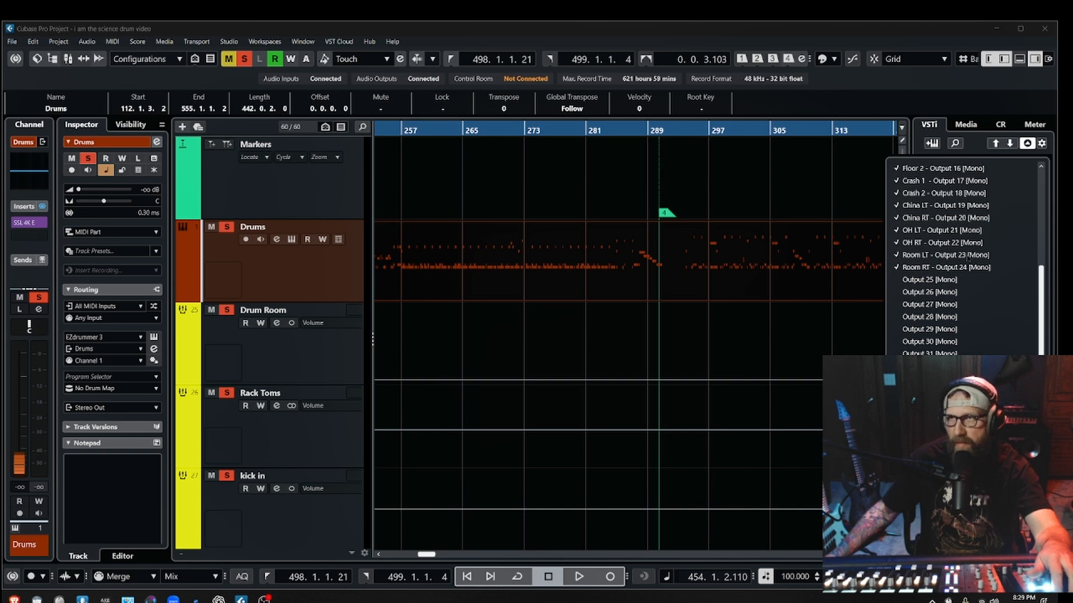
scroll(969, 256, up, 5)
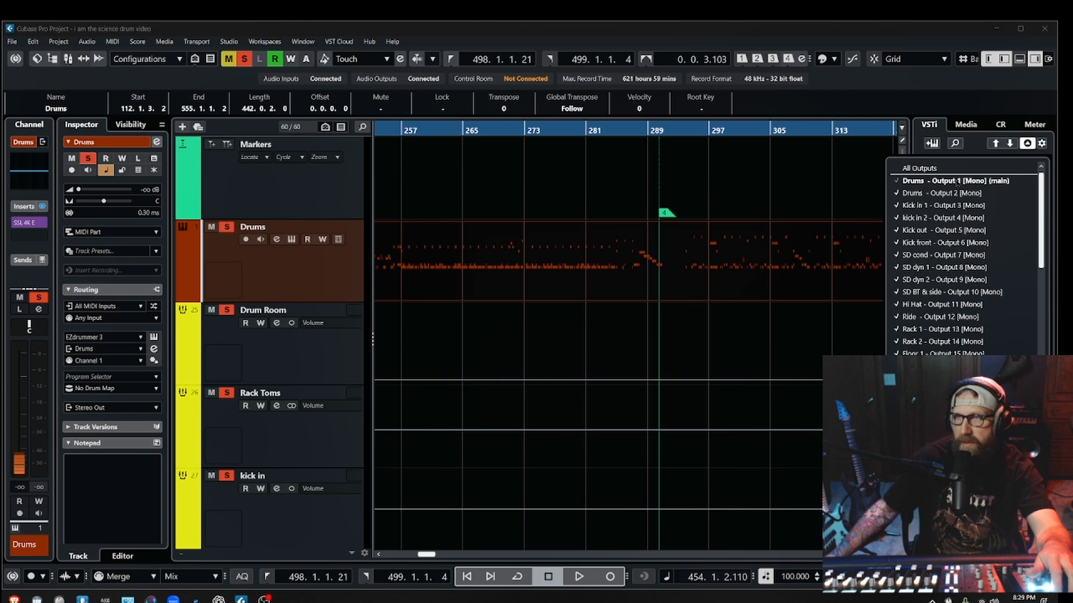
click(827, 171)
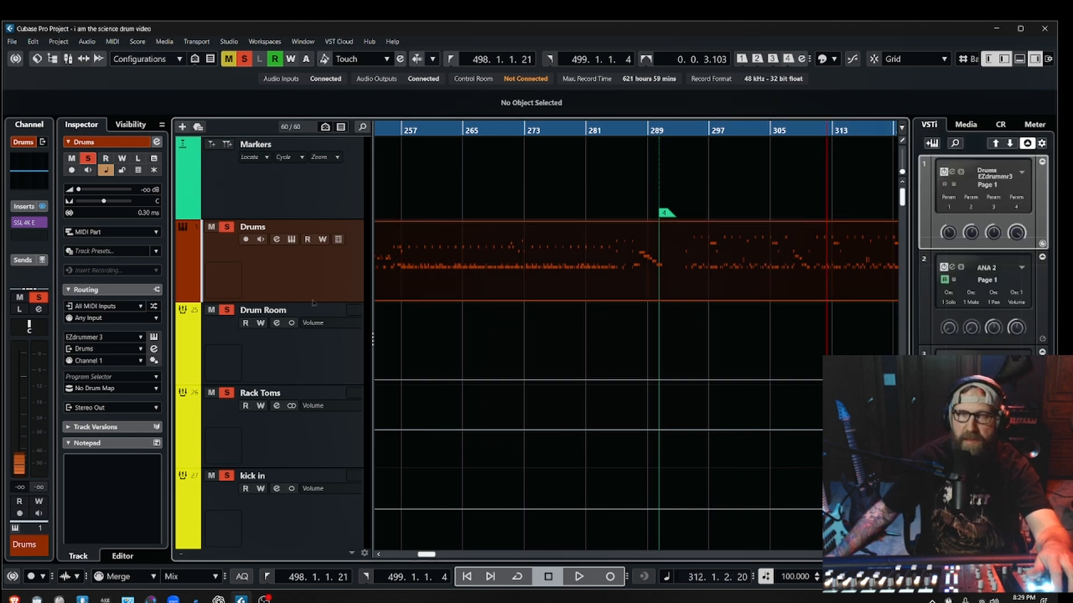
Unfold the Drums track's individual output channels, solo Kick in 1, and open its channel settings.
click(183, 296)
scroll(341, 284, down, 1)
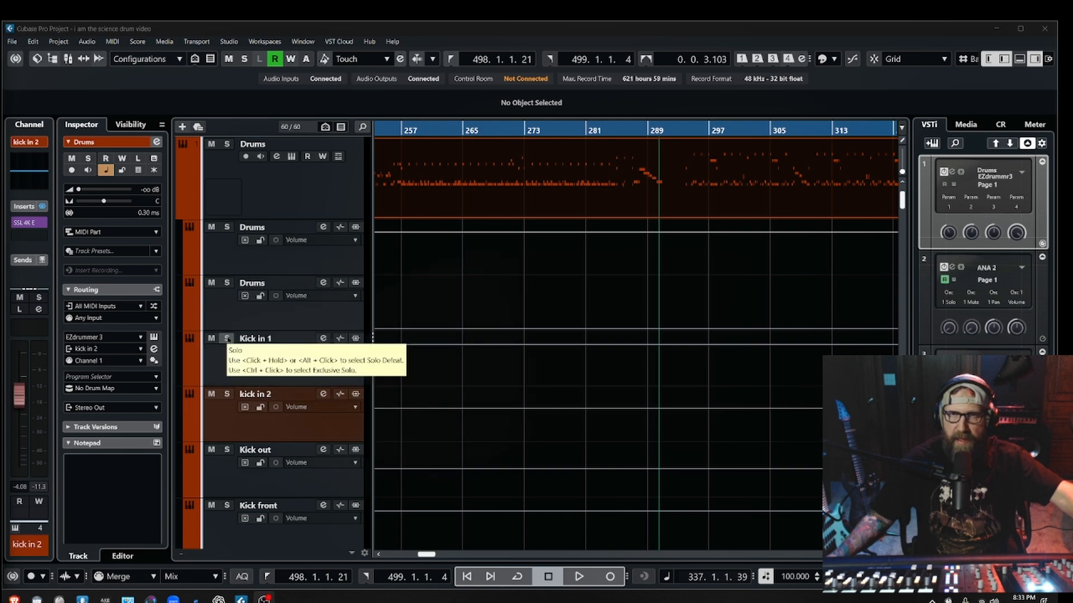
click(227, 339)
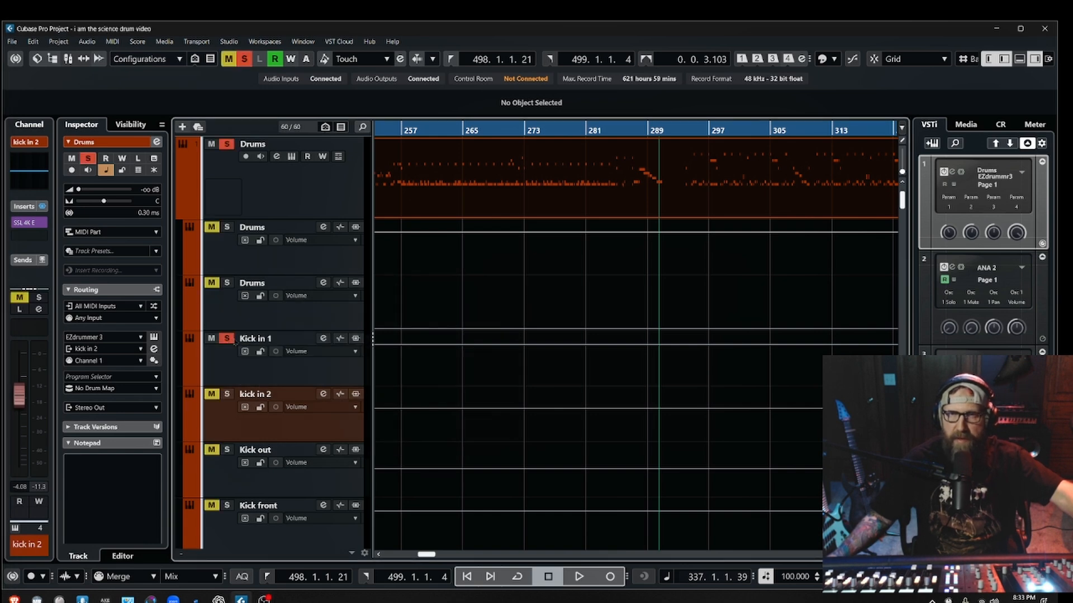
click(323, 338)
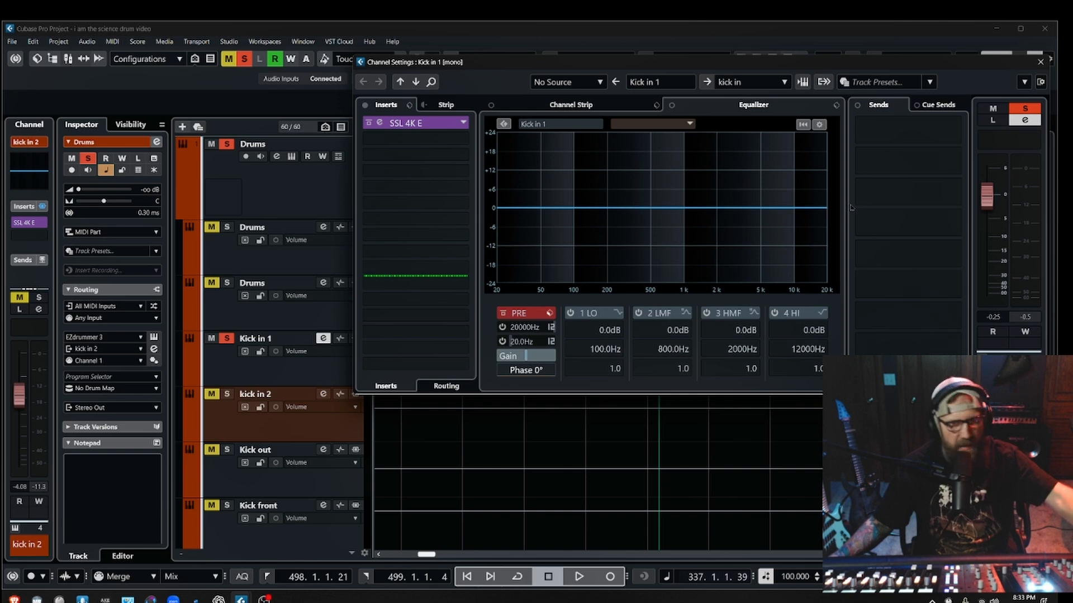
Open the MixConsole and resize its window so that it fits within the visible screen.
key(F3)
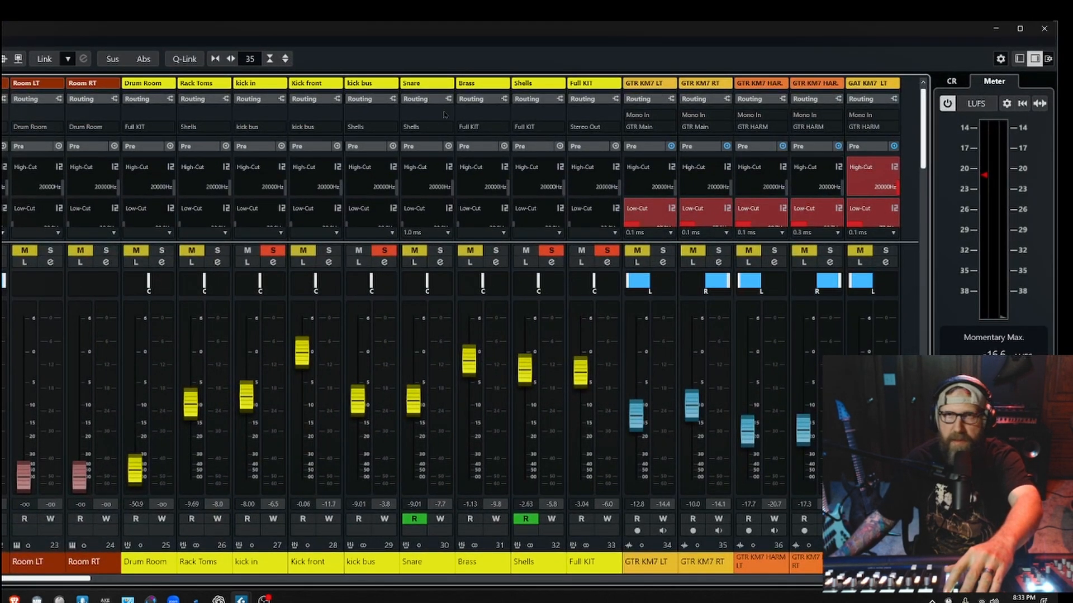
click(1019, 29)
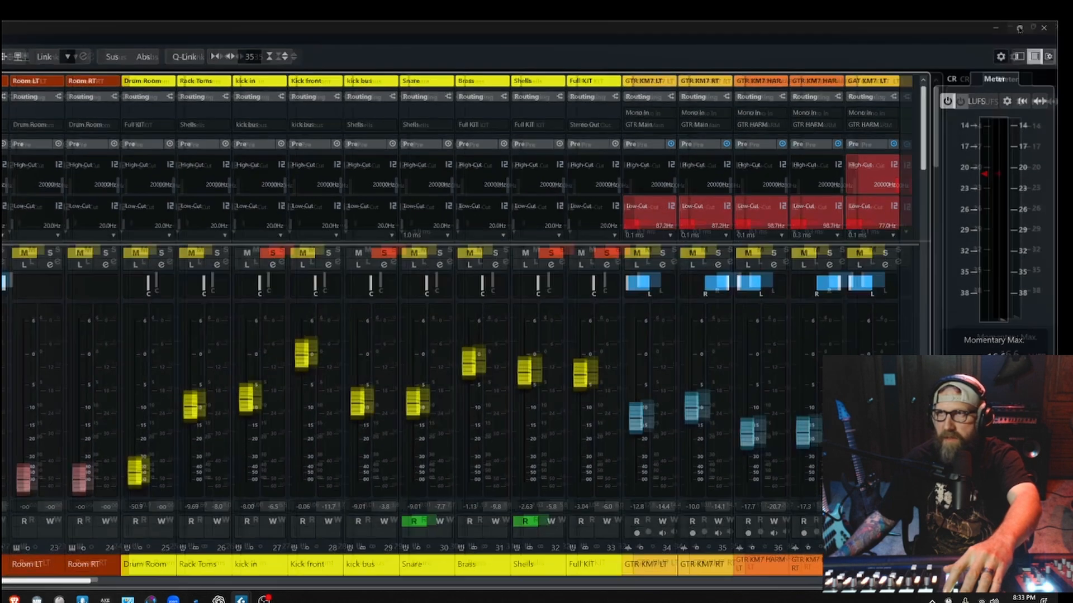
mouse_move(1019, 28)
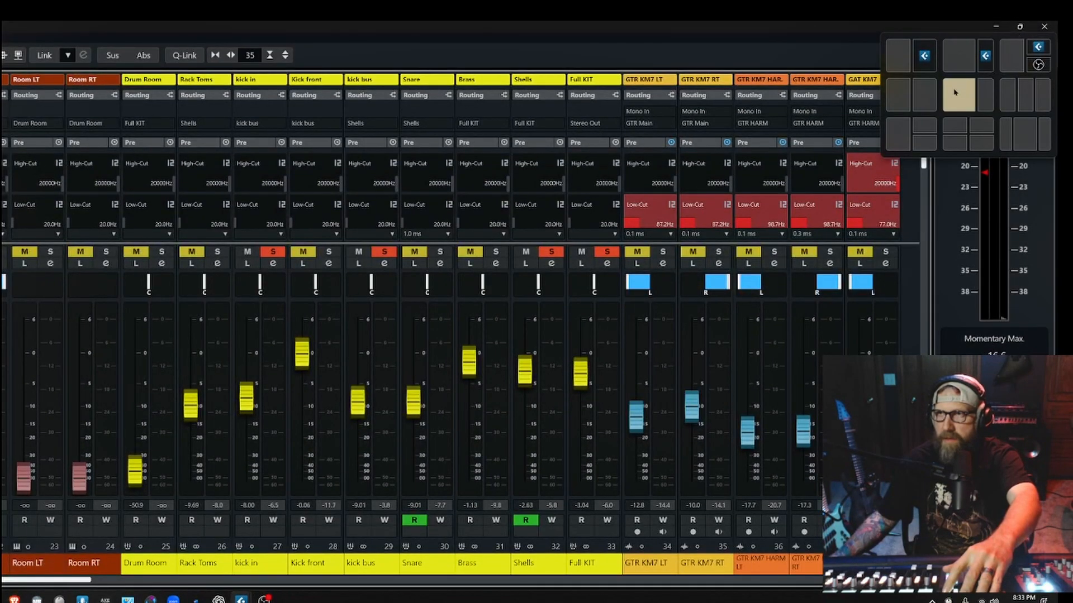
click(930, 103)
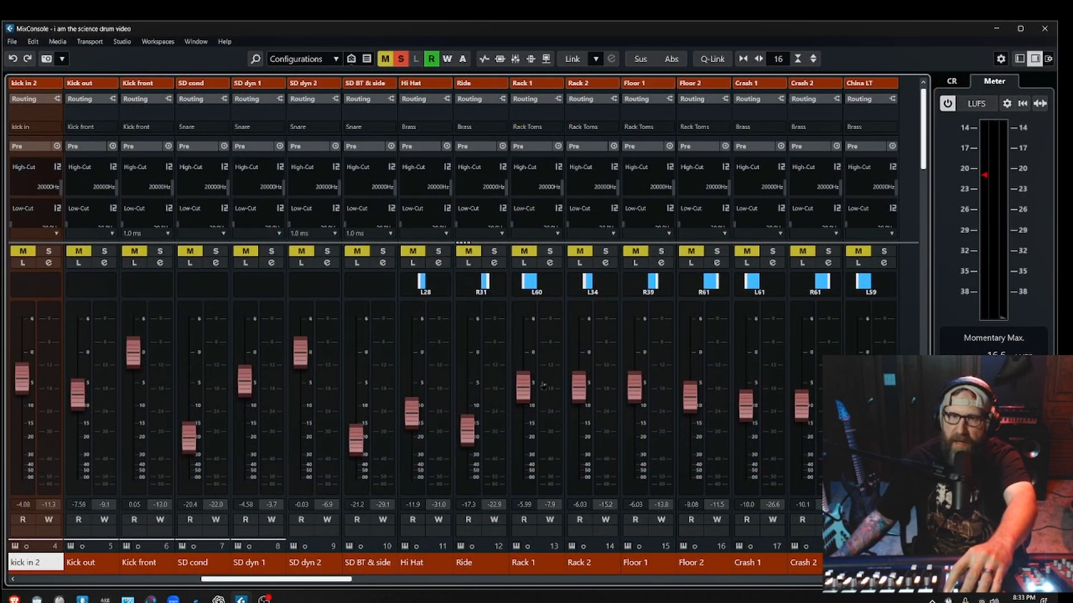
Look over the drum and guitar channels in the MixConsole and its window layout options, and close the MixConsole.
drag(326, 580, 571, 585)
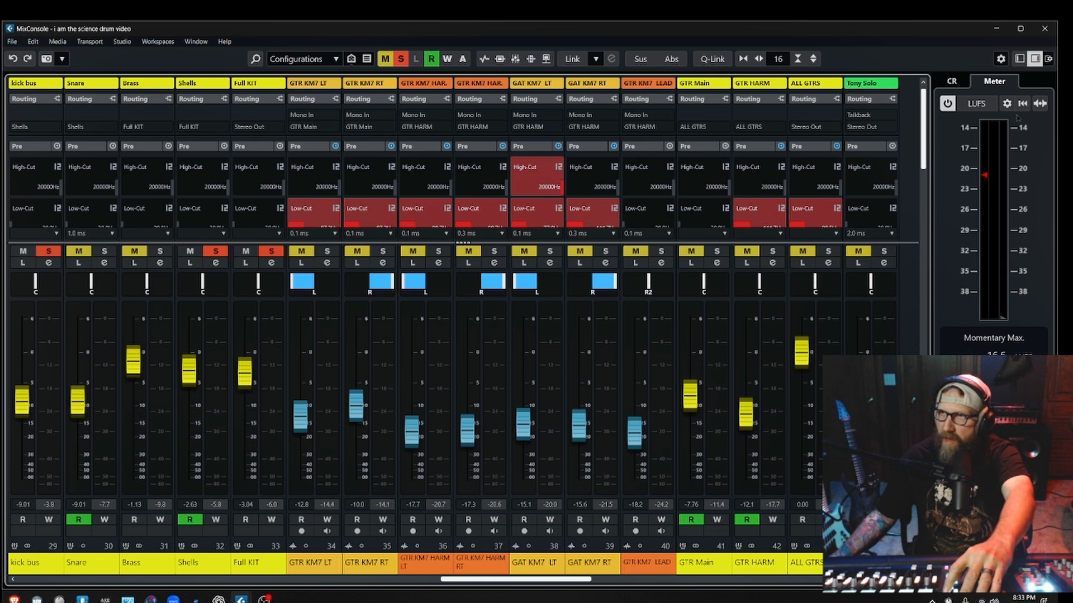
click(1048, 59)
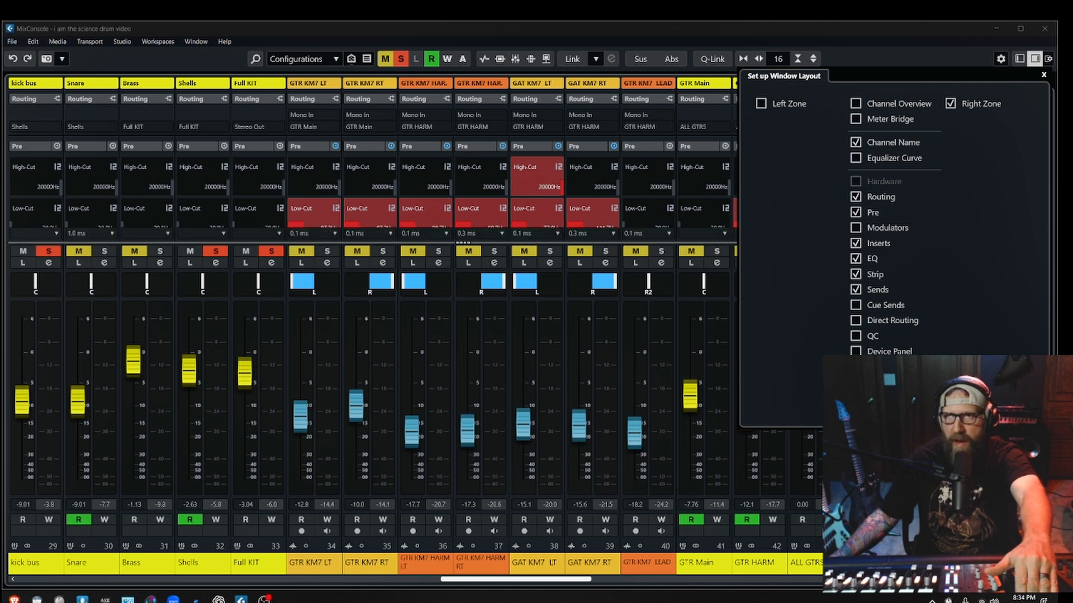
click(907, 59)
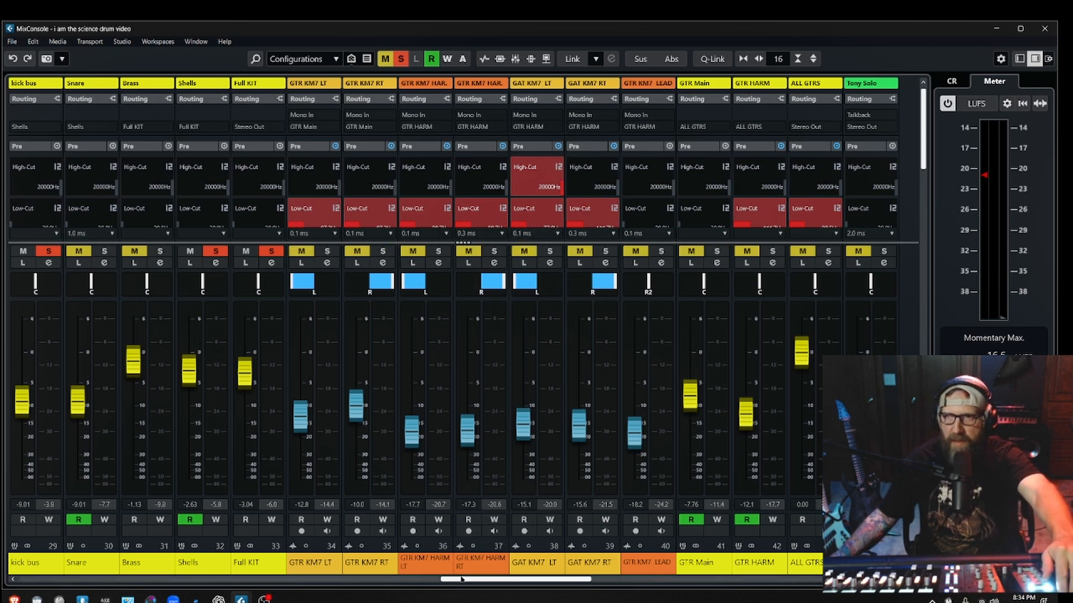
drag(461, 580, 221, 575)
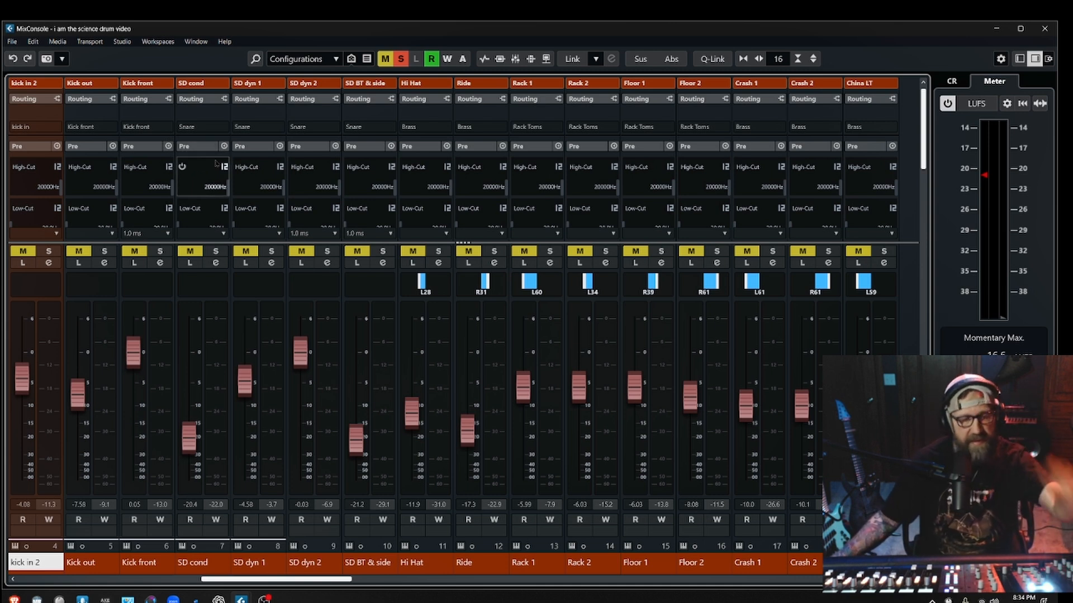
click(1045, 28)
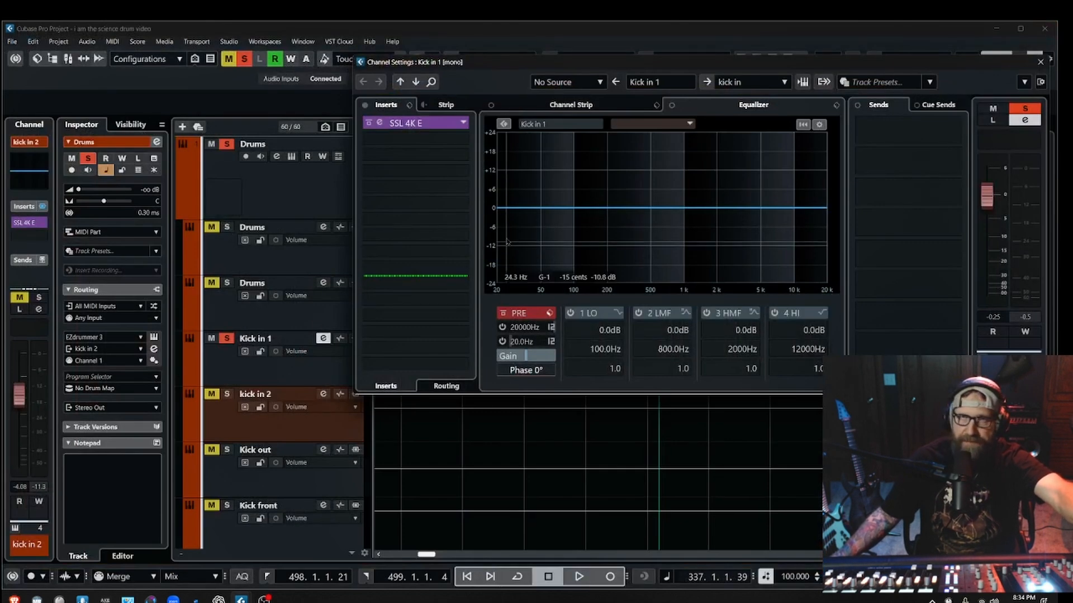
View the SSL 4K E insert's settings on Kick in 1, moving its window fully into view, and close the plug-in.
click(379, 123)
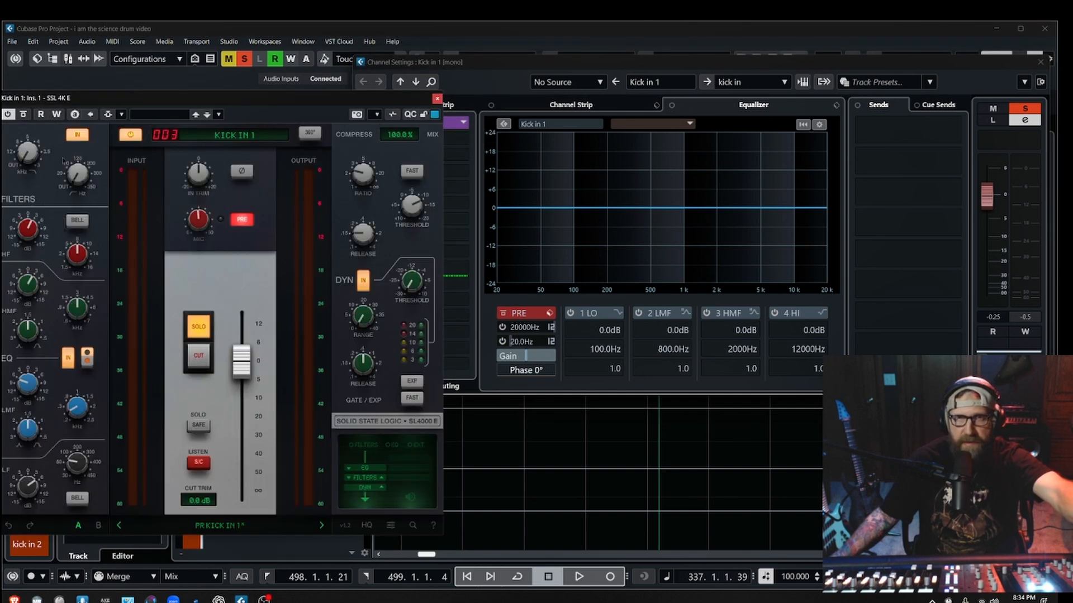
drag(111, 103, 219, 66)
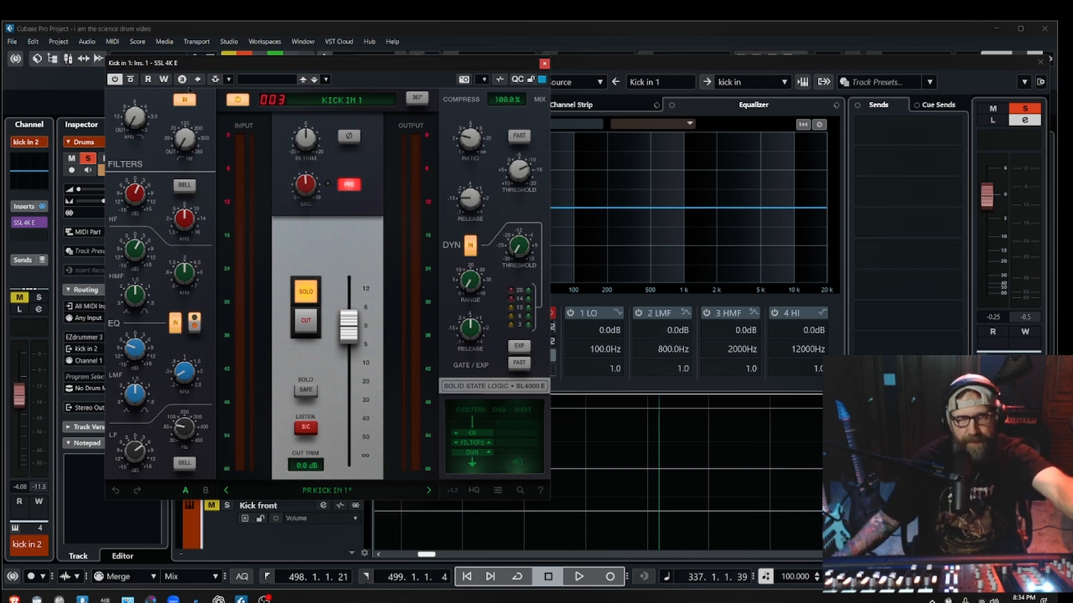
click(544, 64)
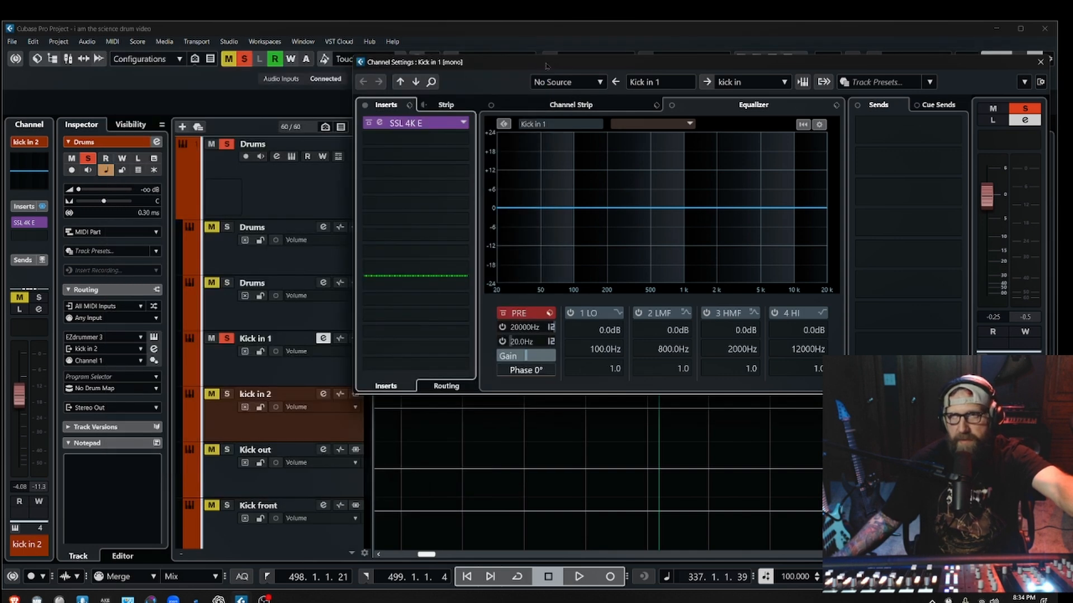
Load SSL Native Channel Strip 2 from the SSL EQ plug-ins into Kick in 1's second insert slot.
click(419, 139)
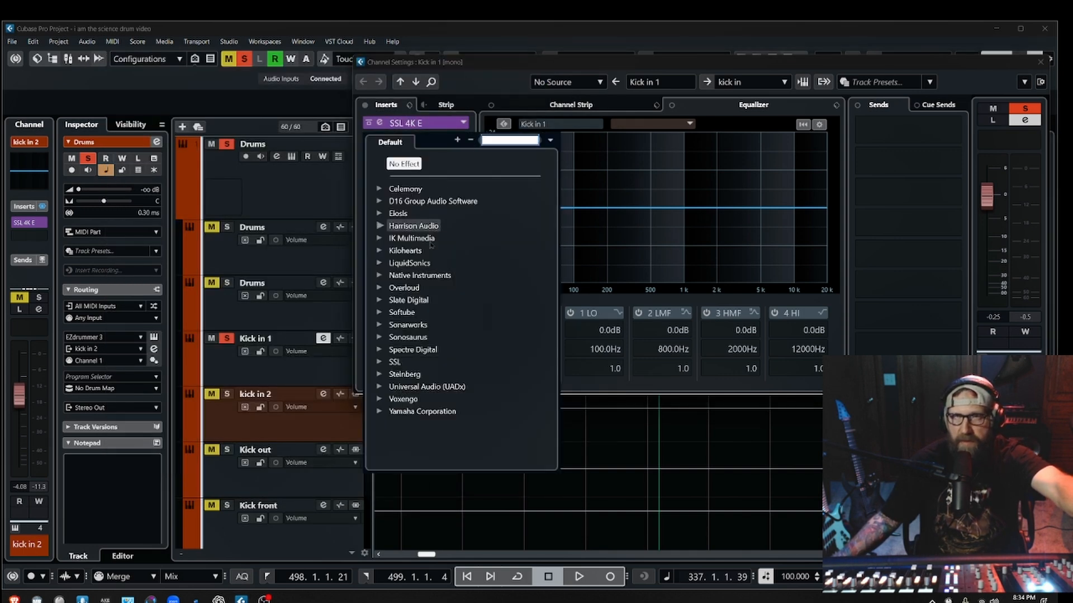
click(386, 367)
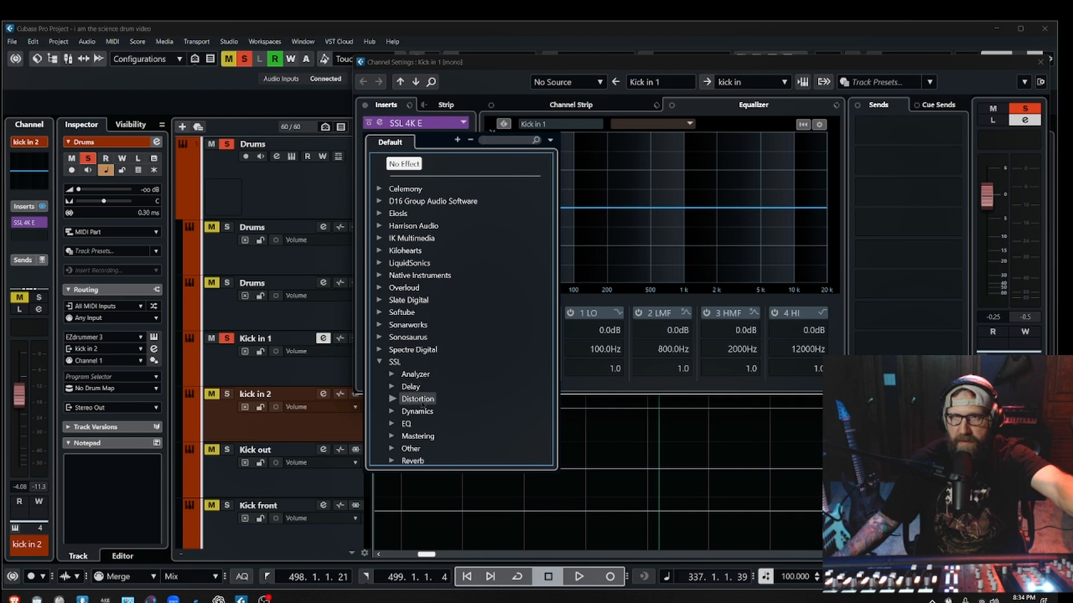
click(392, 411)
scroll(391, 387, down, 2)
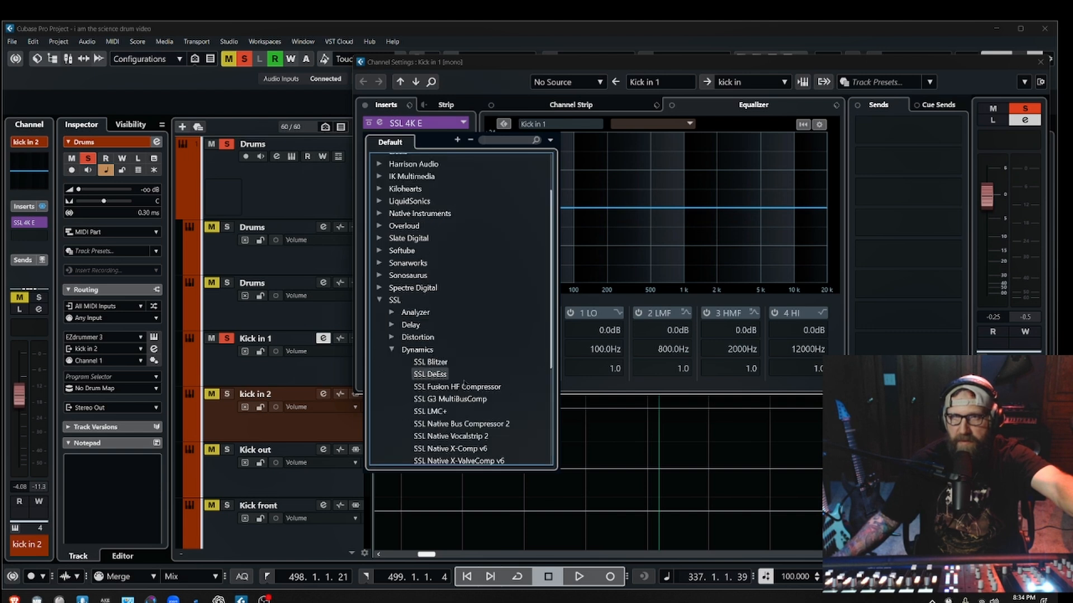
click(392, 349)
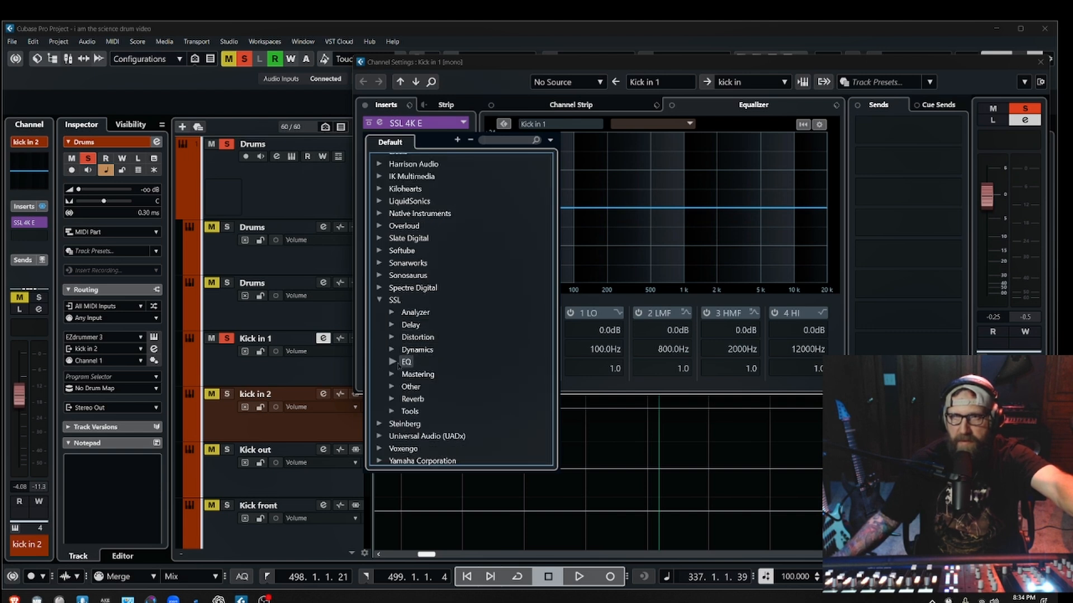
click(392, 362)
scroll(459, 339, down, 2)
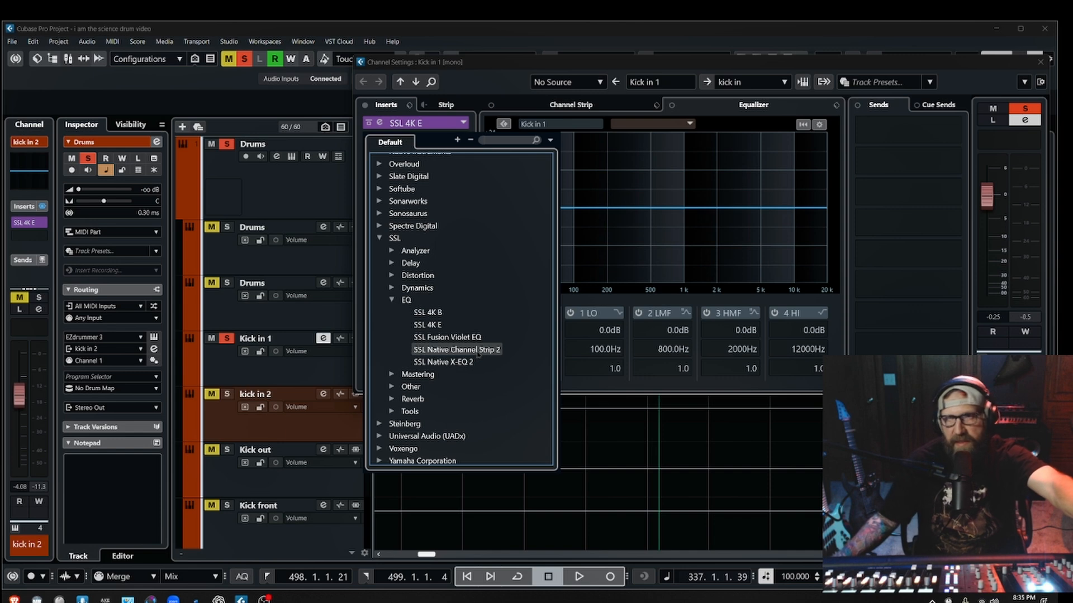
click(476, 352)
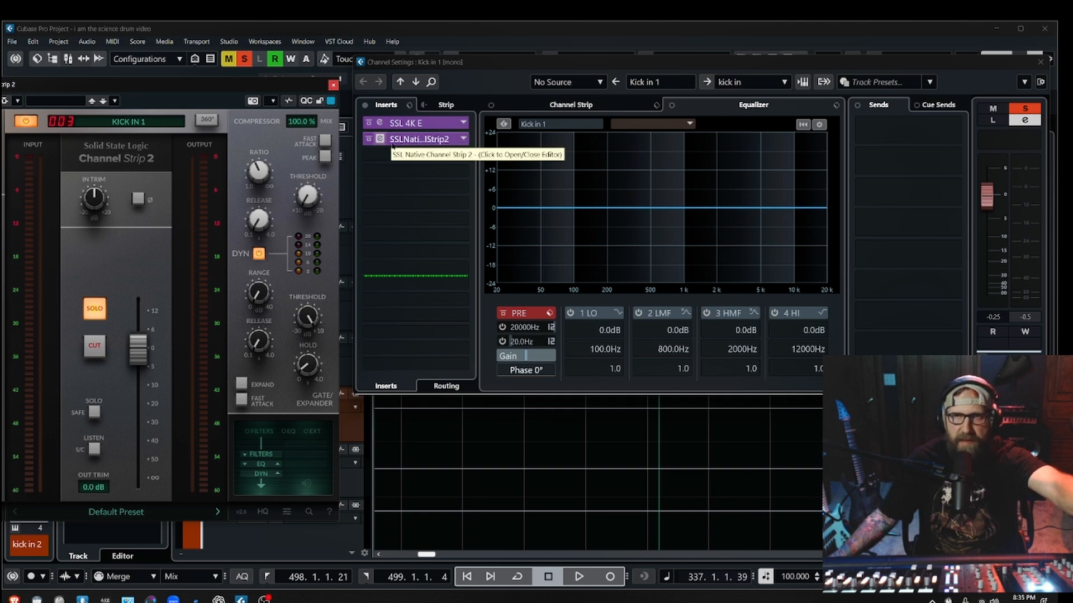
Remove SSL Native Channel Strip 2 from Kick in 1's inserts and check the plug-in choices for the first slot.
click(463, 139)
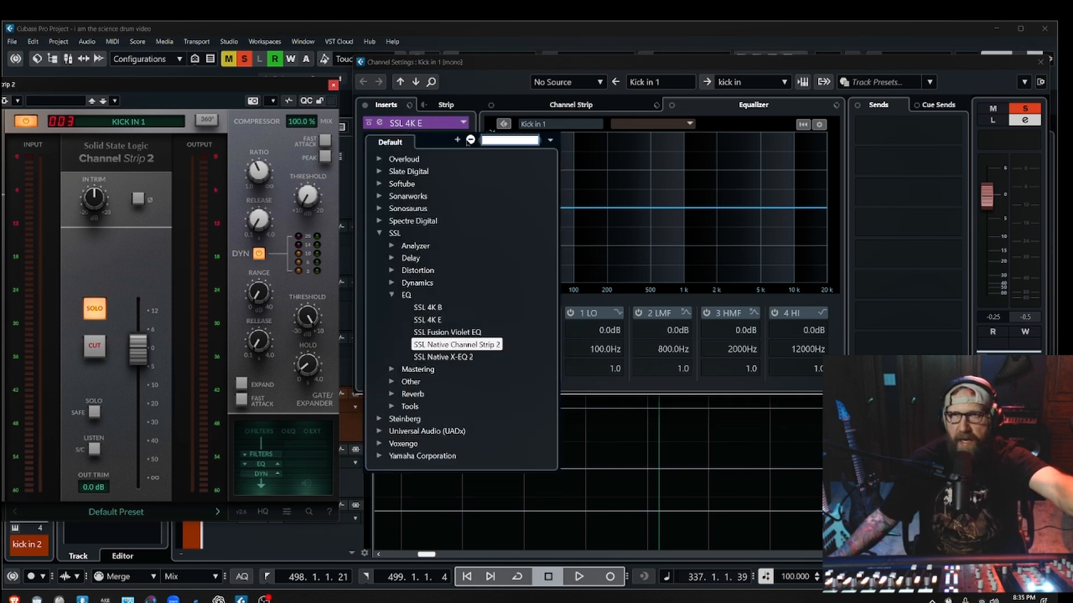
scroll(419, 163, up, 3)
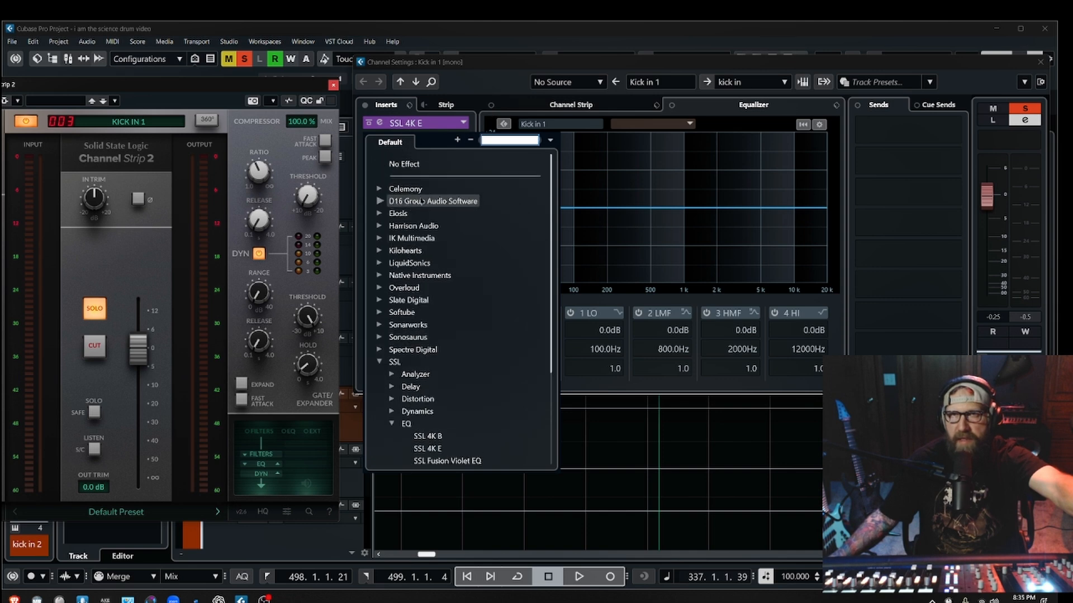
click(404, 161)
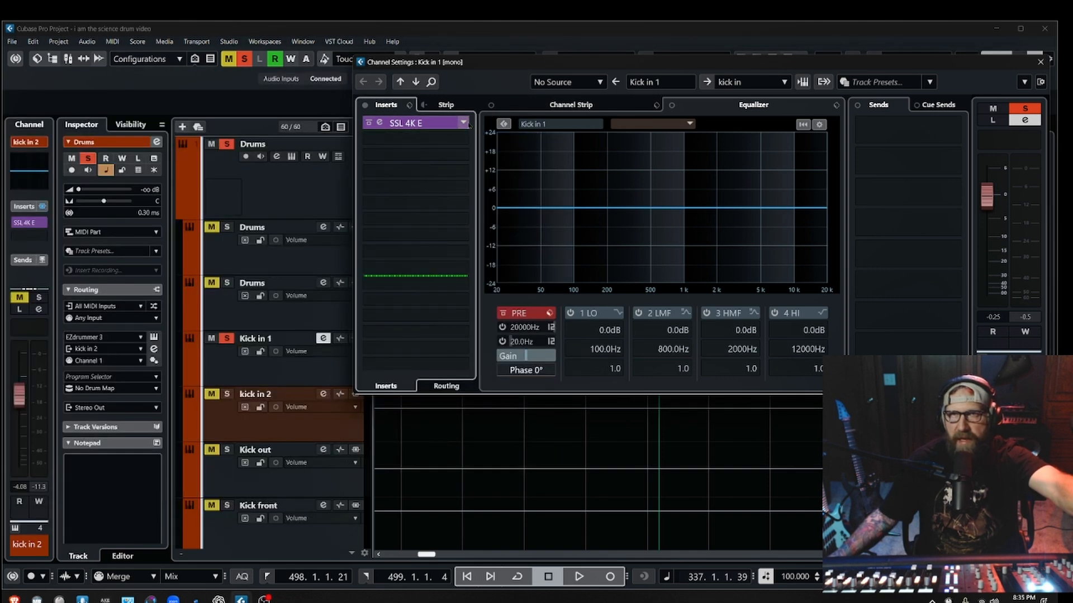
click(463, 124)
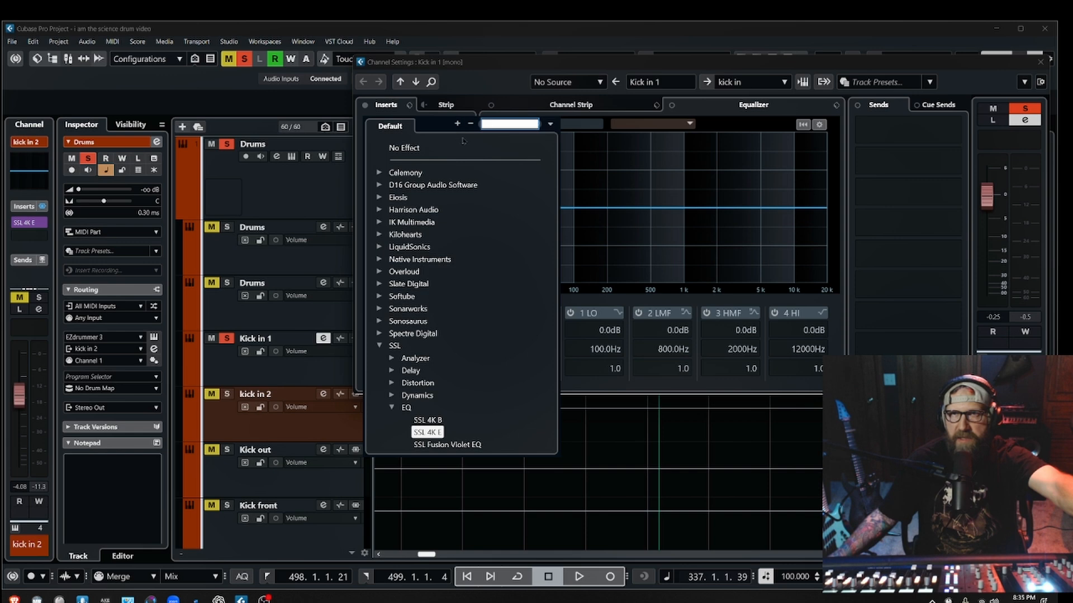
click(613, 181)
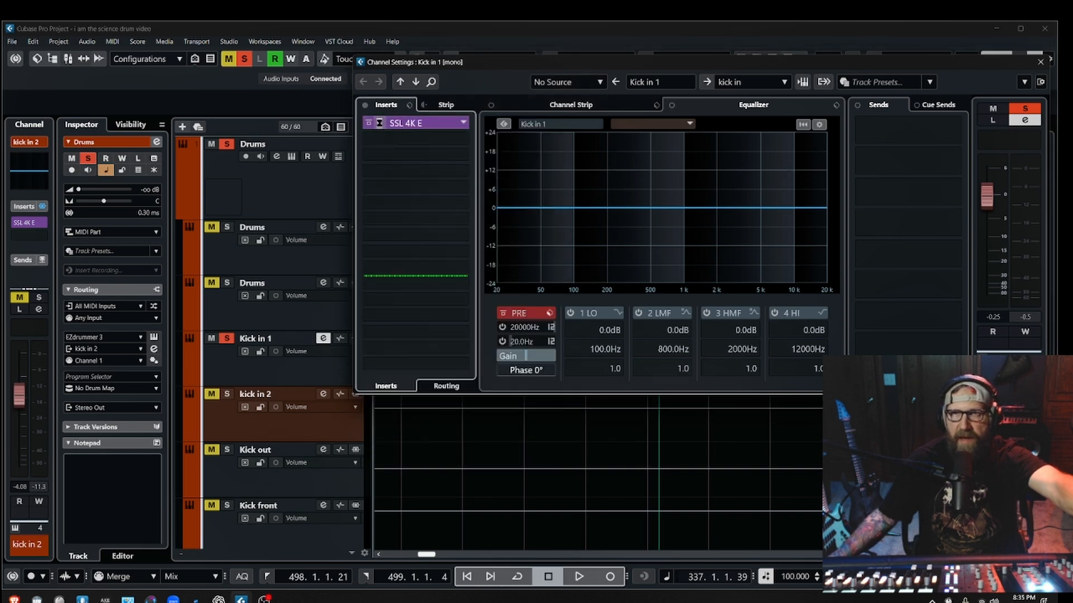
Compare the SSL 4K E's black and orange low-band EQ types on Kick in 1 during playback, ending on black, and close its channel settings.
click(380, 124)
mouse_move(197, 380)
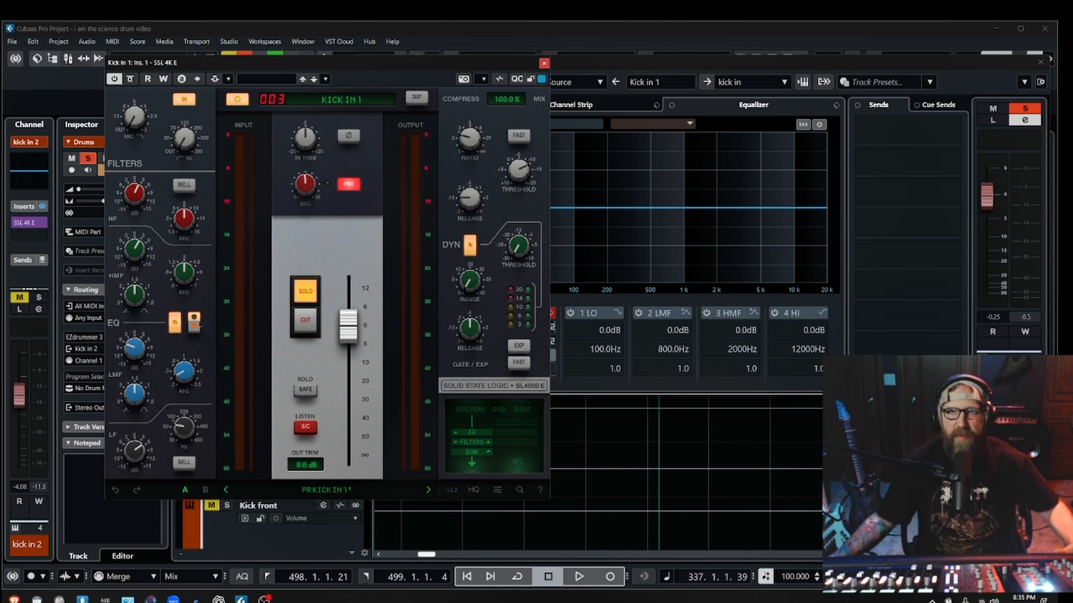
key(space)
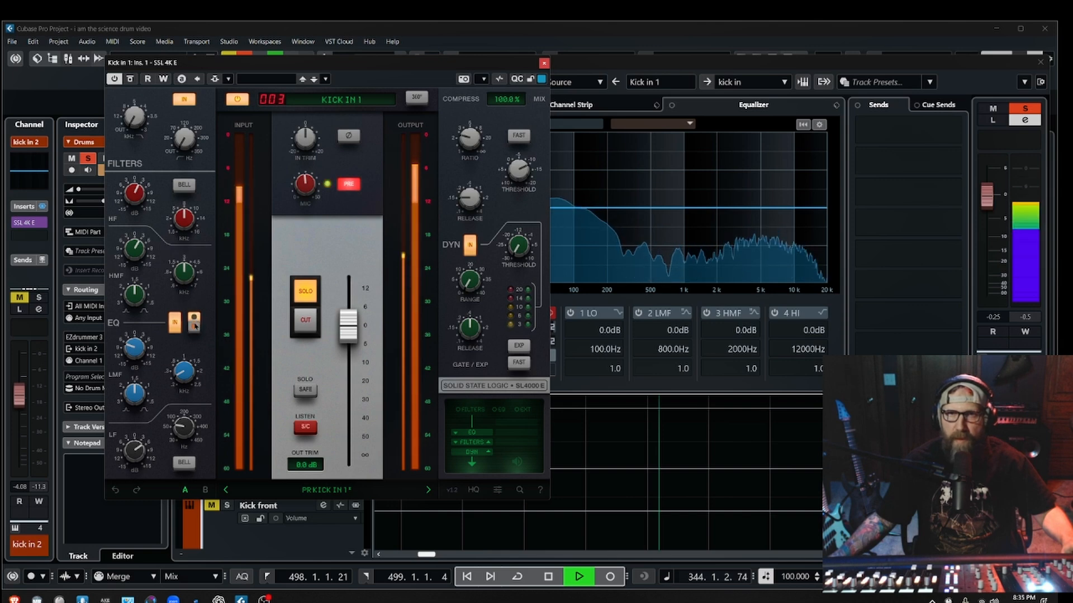
click(194, 327)
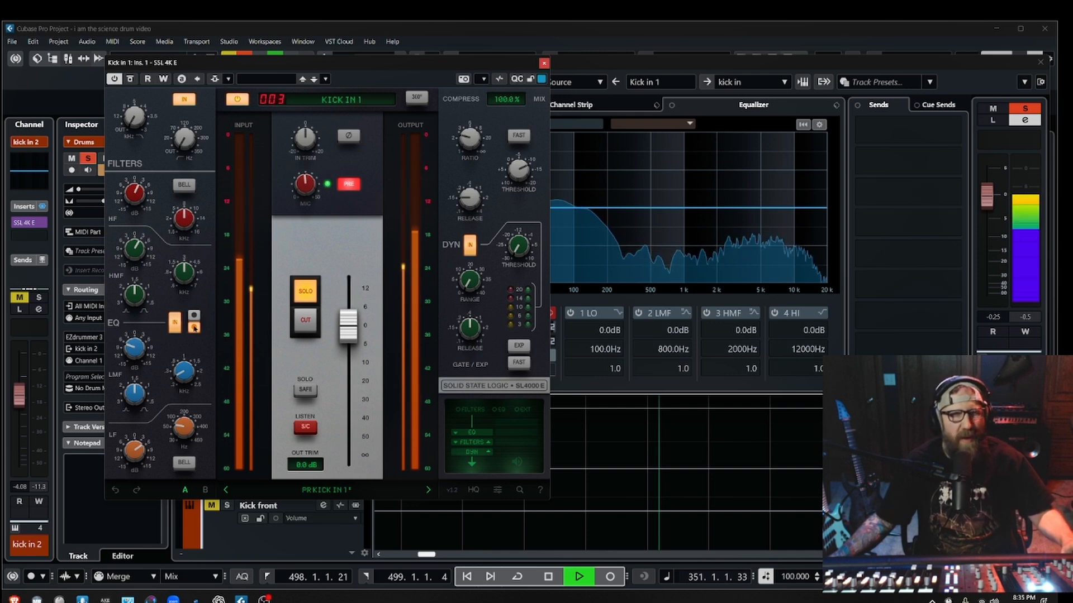
click(194, 327)
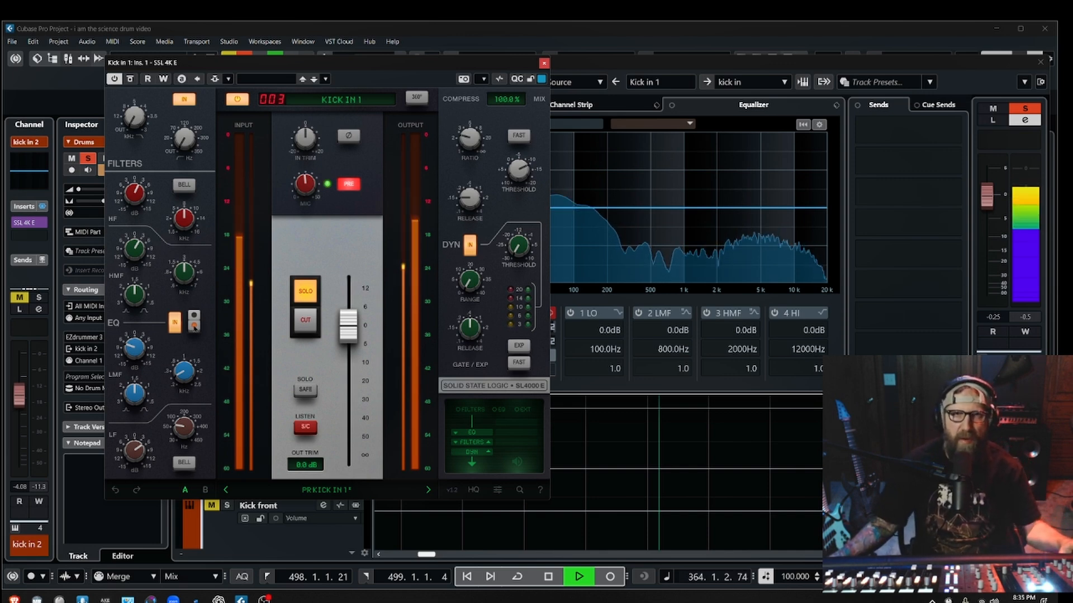
click(195, 327)
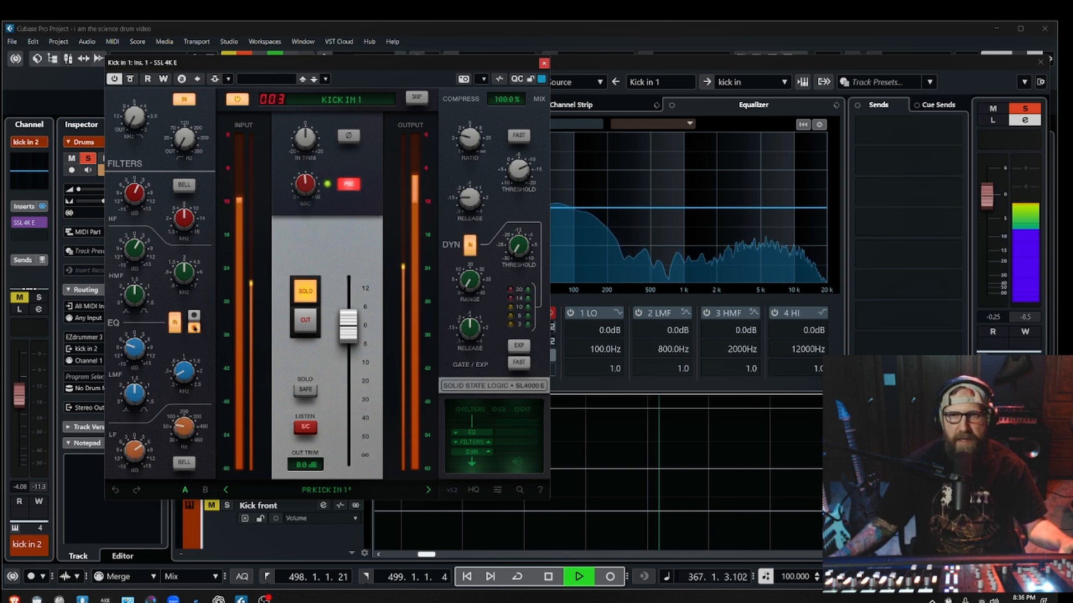
click(196, 320)
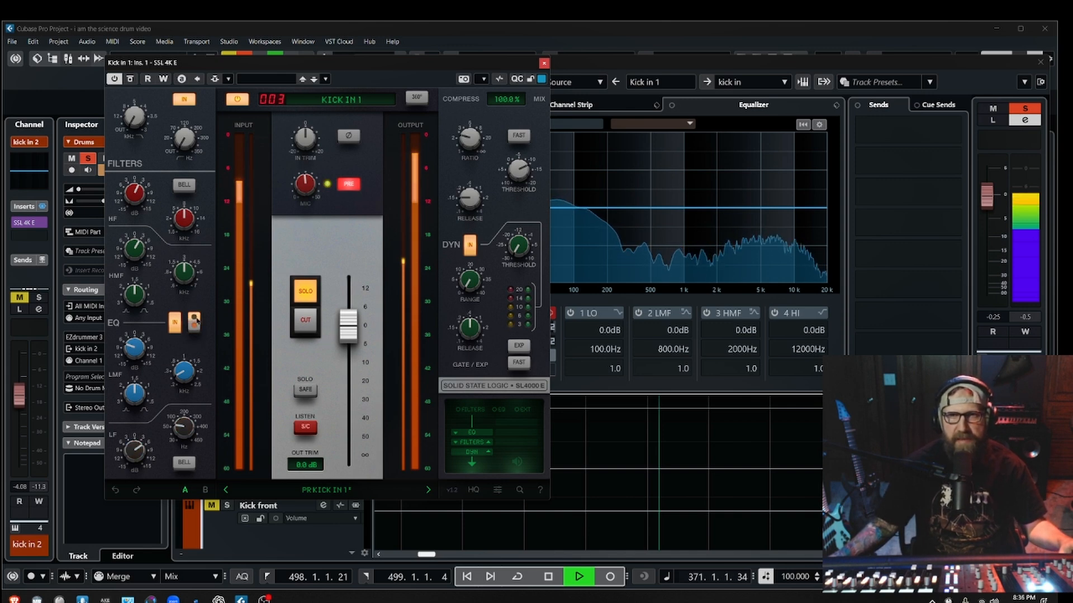
click(543, 63)
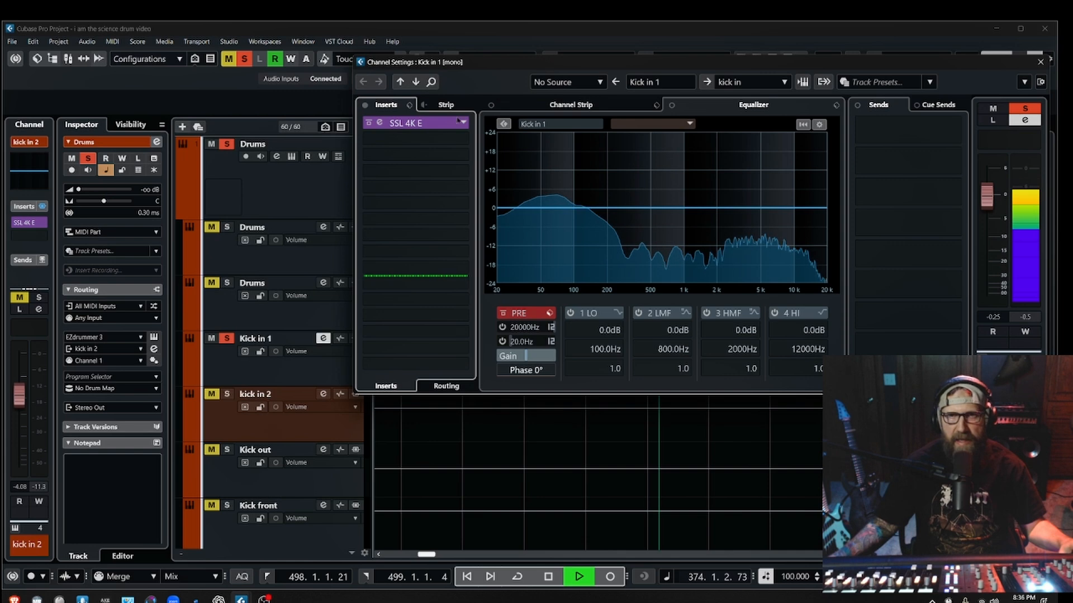
key(space)
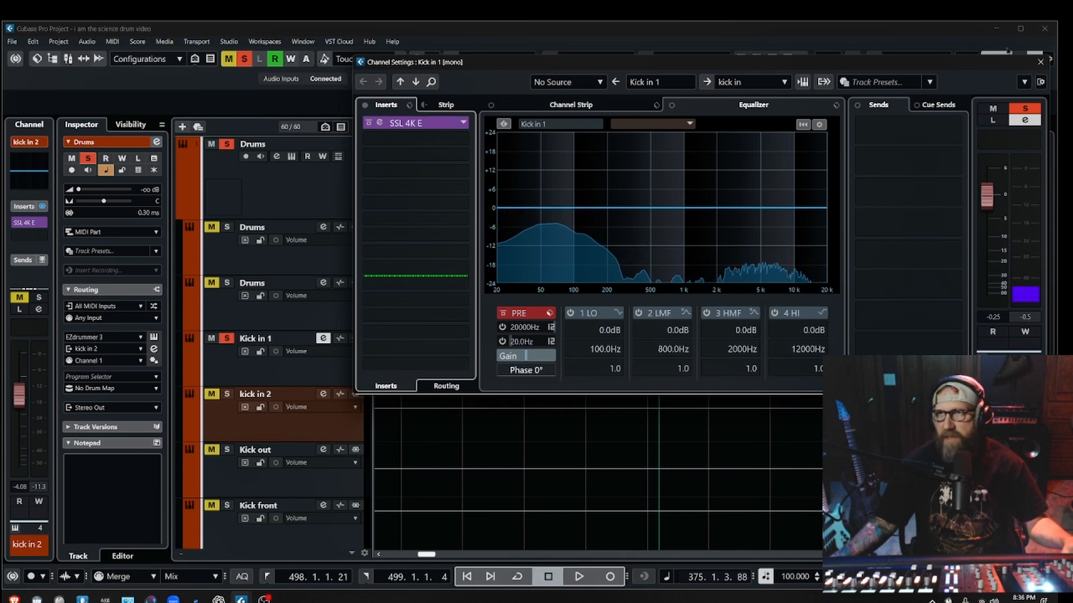
click(1041, 61)
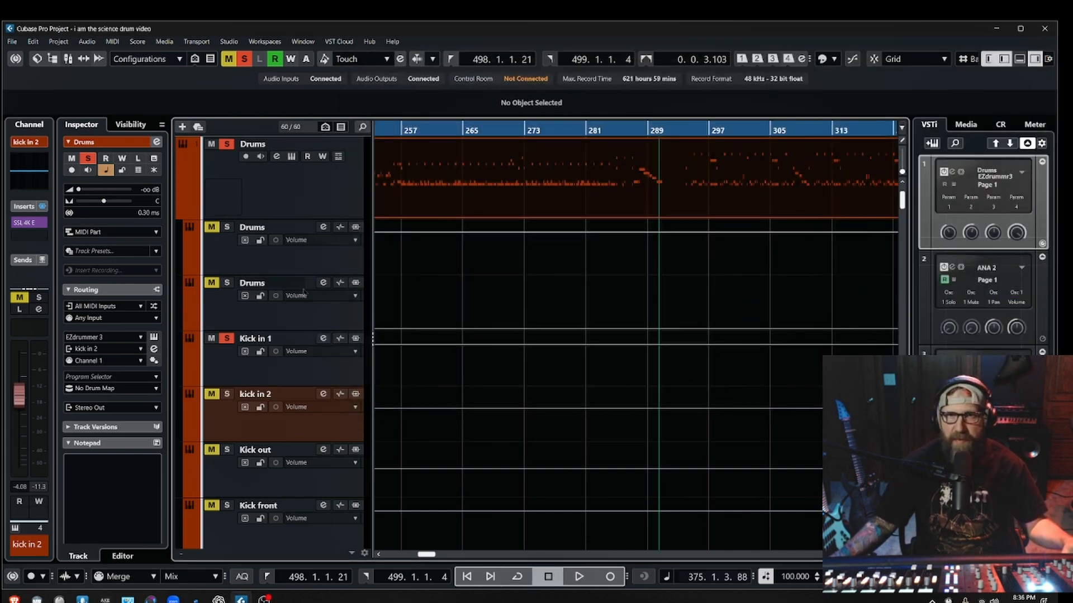
Inspect the inserts in the Kick out channel settings and close them.
scroll(303, 292, down, 3)
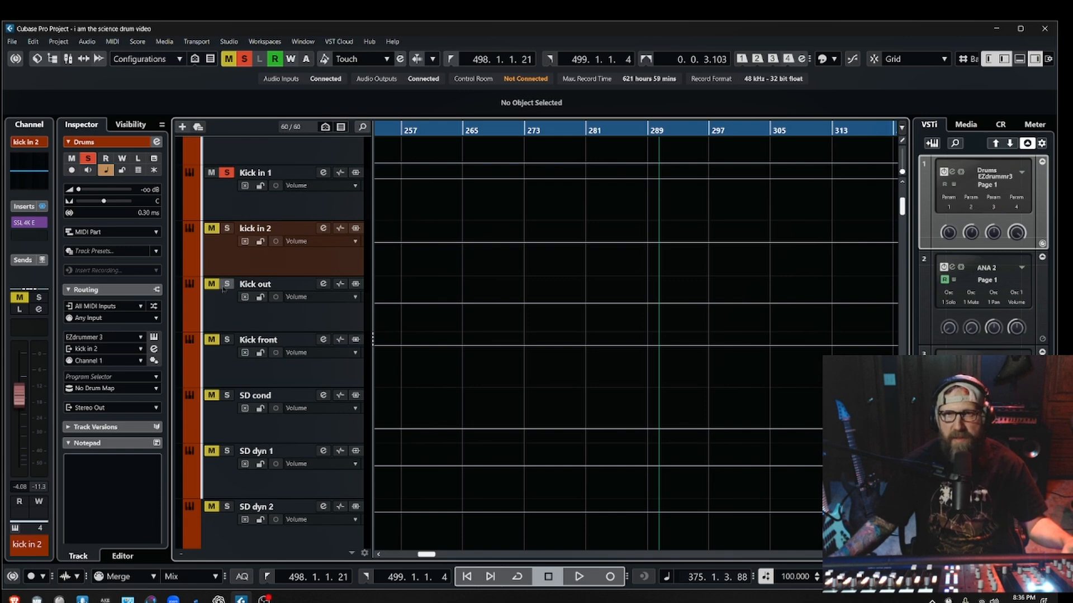
click(323, 284)
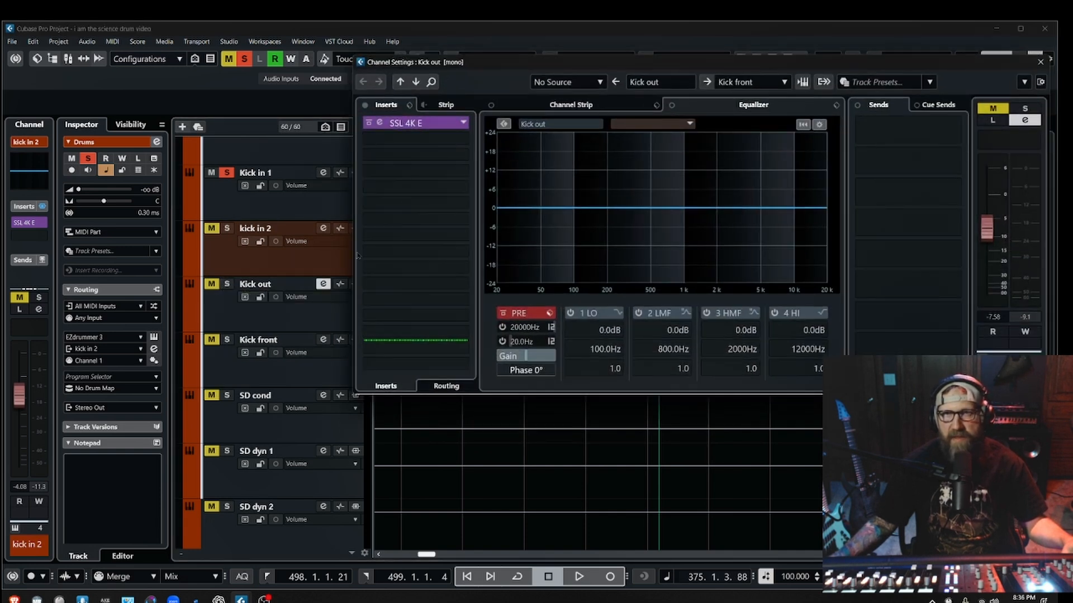
click(1041, 62)
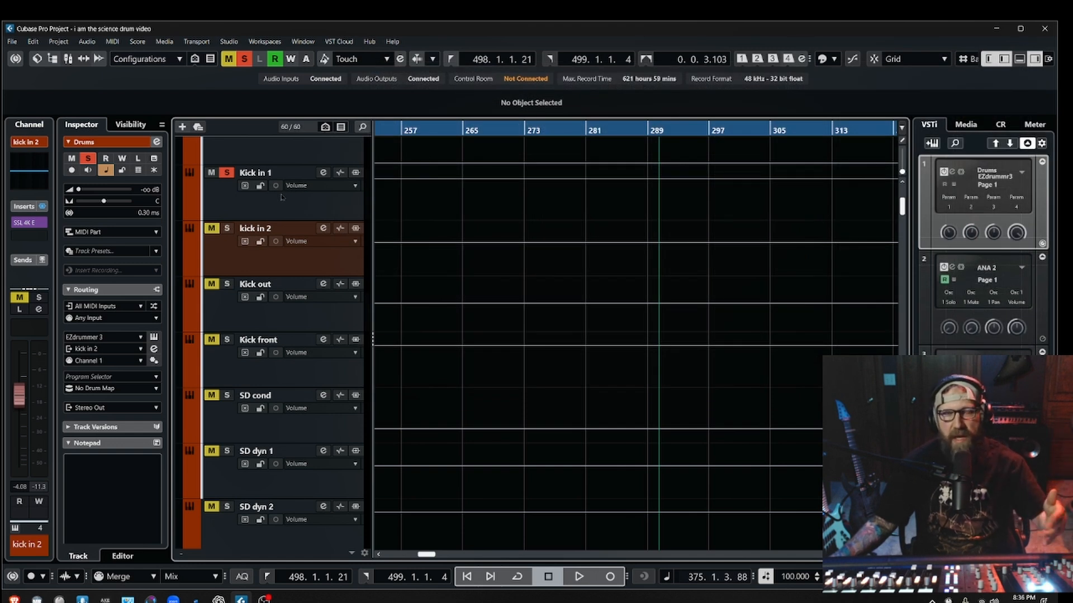
Inspect the Ride channel's equalizer and its SSL 4K E insert, and close both windows.
scroll(295, 216, down, 3)
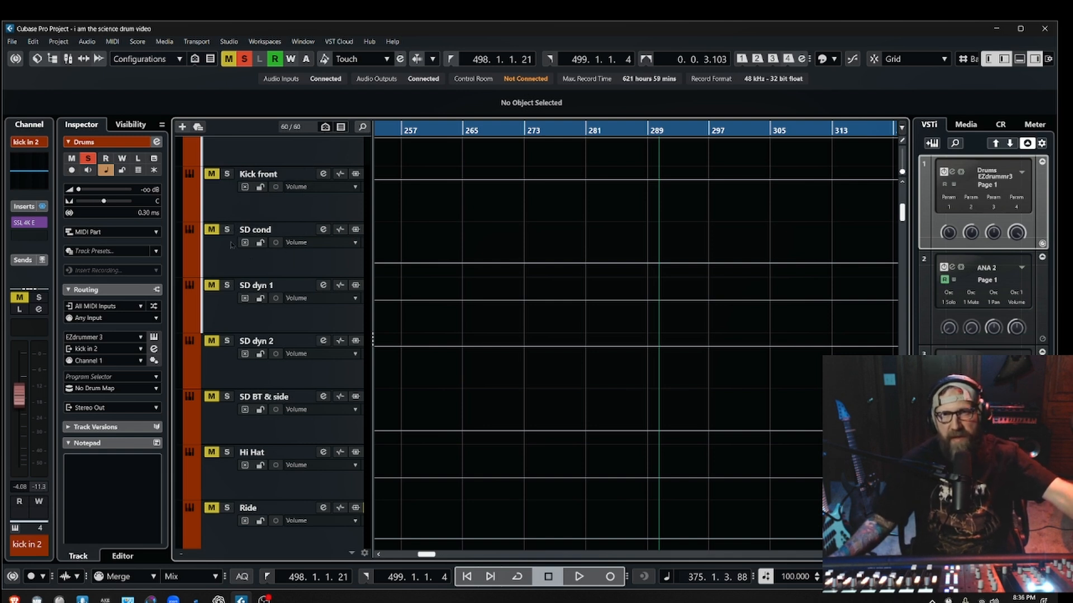
scroll(256, 297, down, 4)
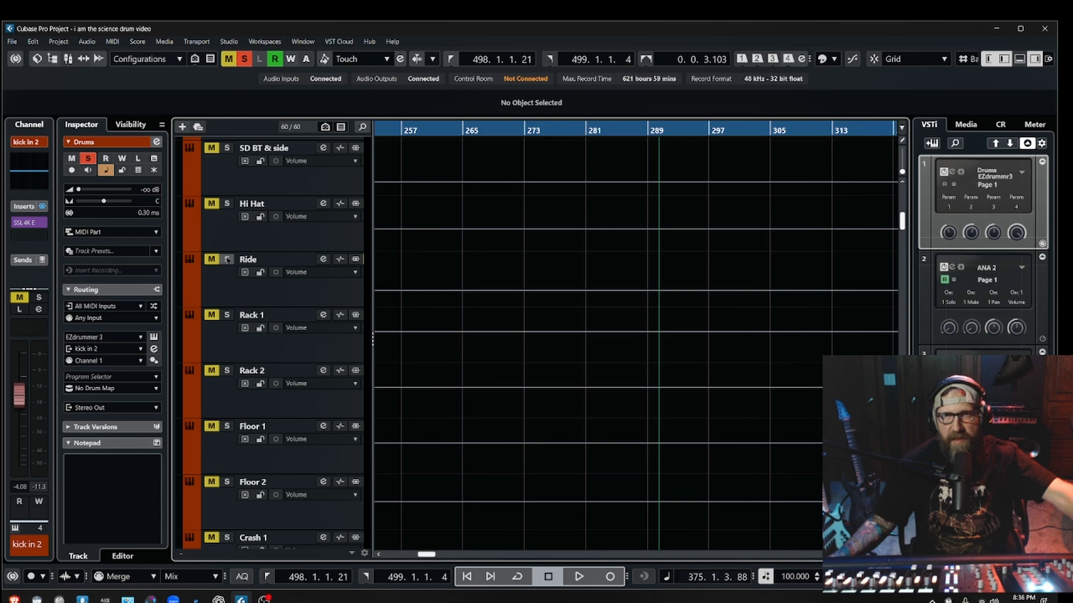
click(323, 260)
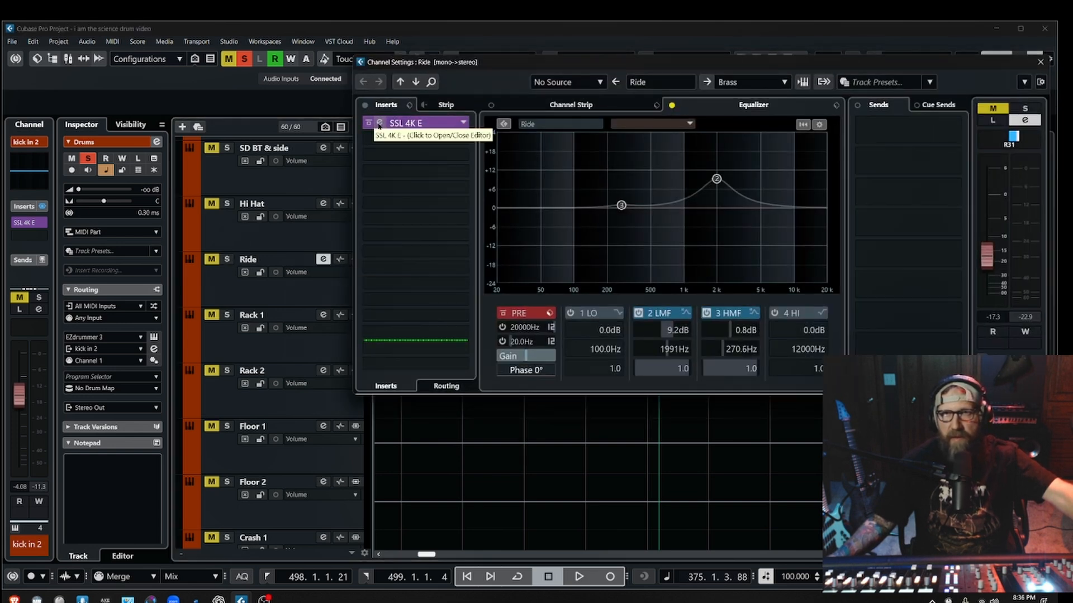
click(379, 123)
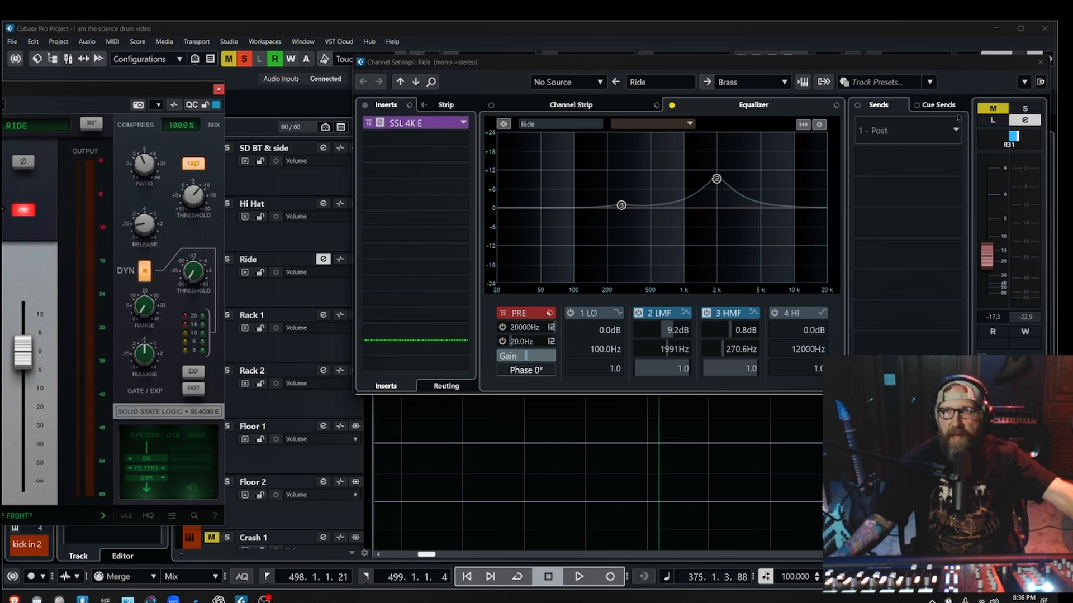
click(1041, 62)
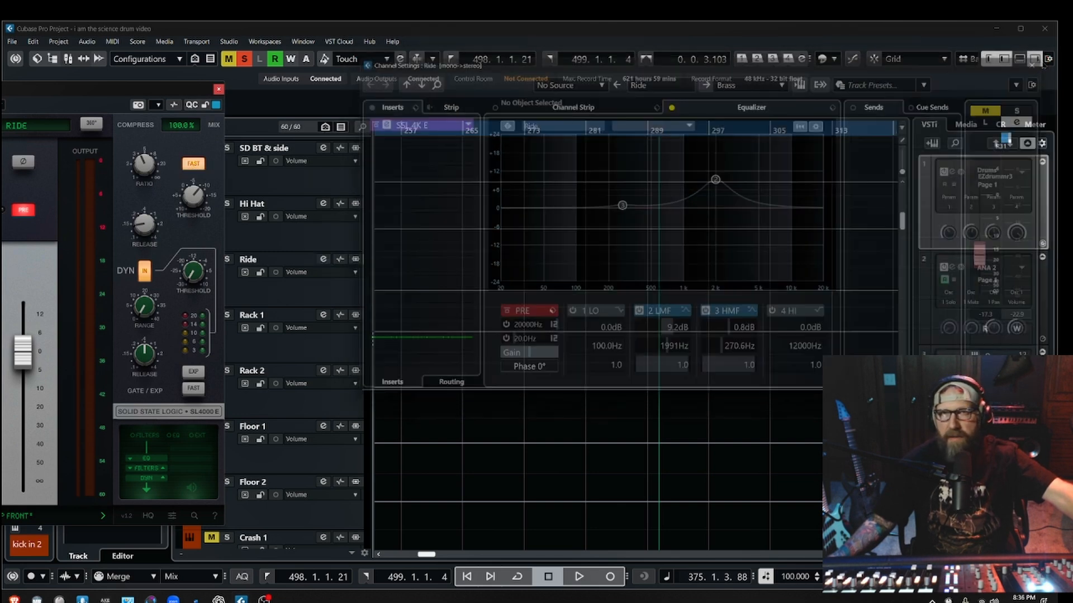
click(218, 88)
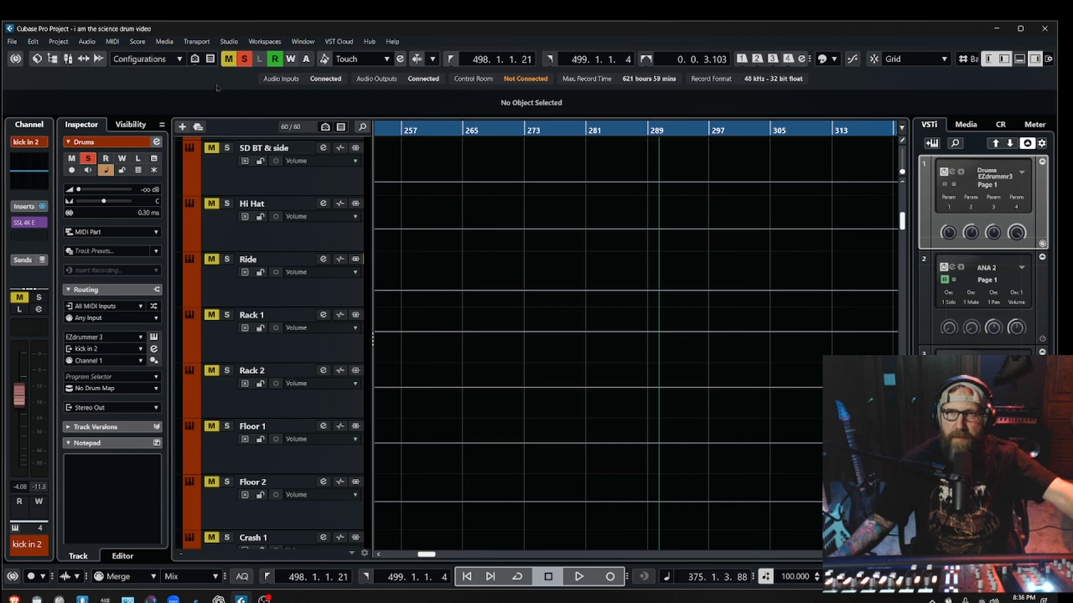
Open the Floor 2 channel settings and its SSL 4K E insert to inspect the compressor and gate settings.
scroll(323, 251, down, 5)
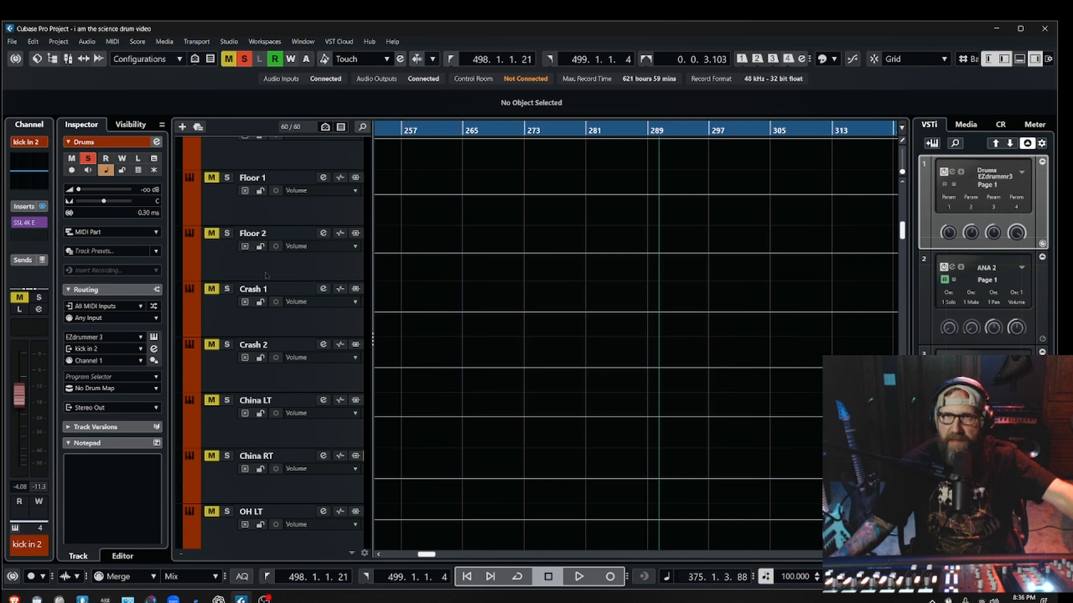
click(323, 233)
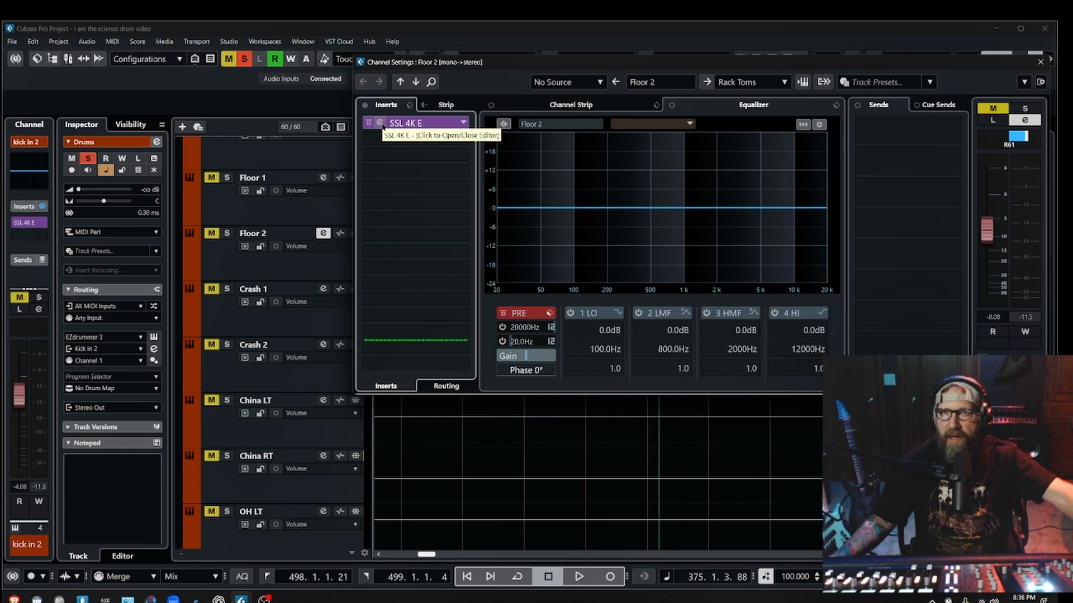
click(381, 122)
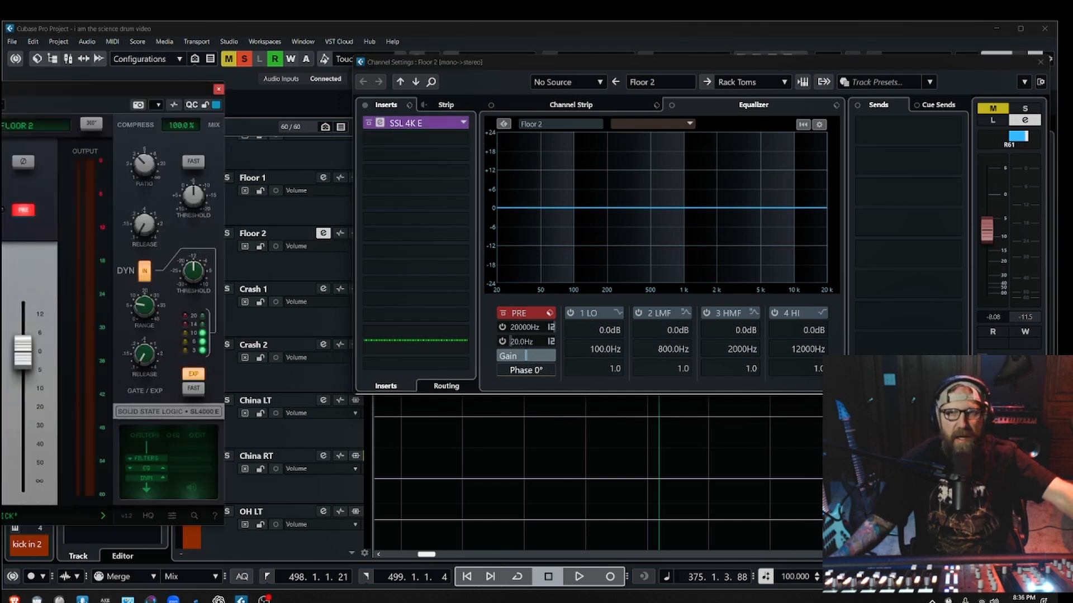
Close the Floor 2 plugin and channel settings and review the drum group channels from Drum Room to Full KIT.
click(218, 89)
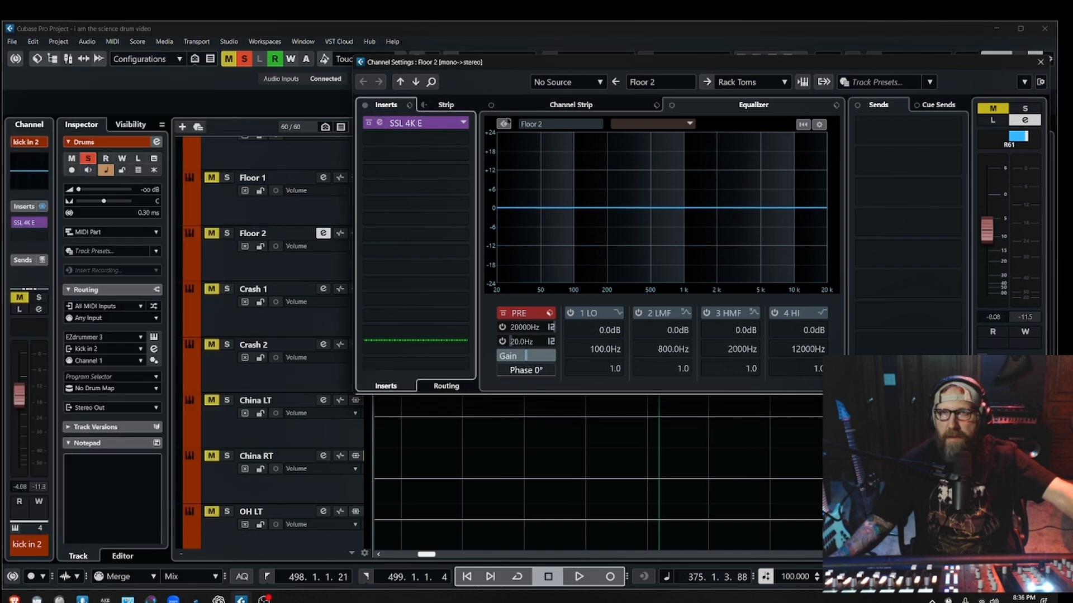
click(1041, 63)
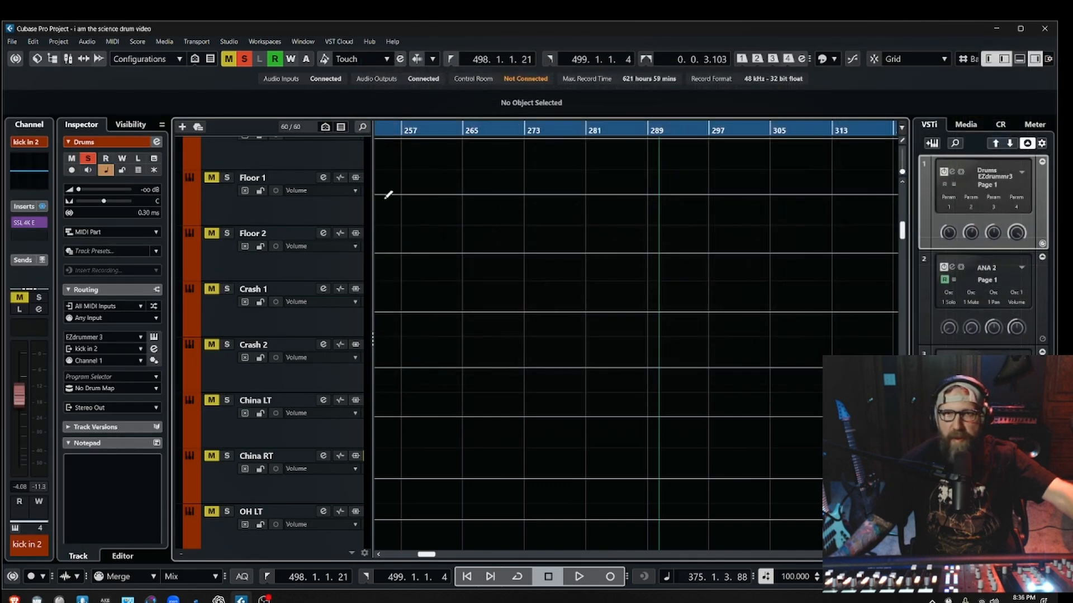
scroll(347, 268, down, 4)
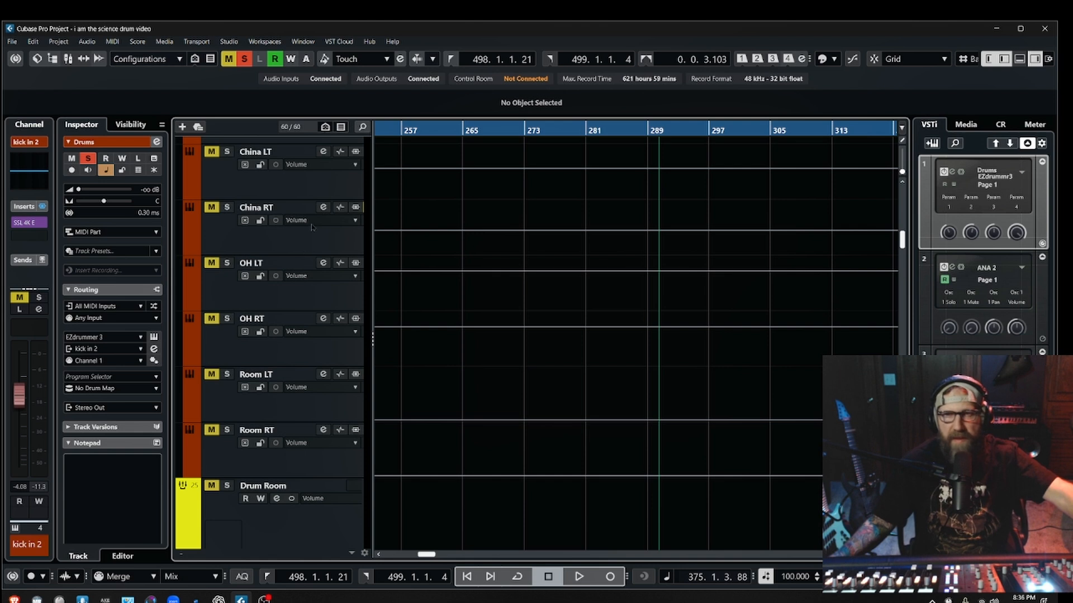
scroll(300, 250, down, 4)
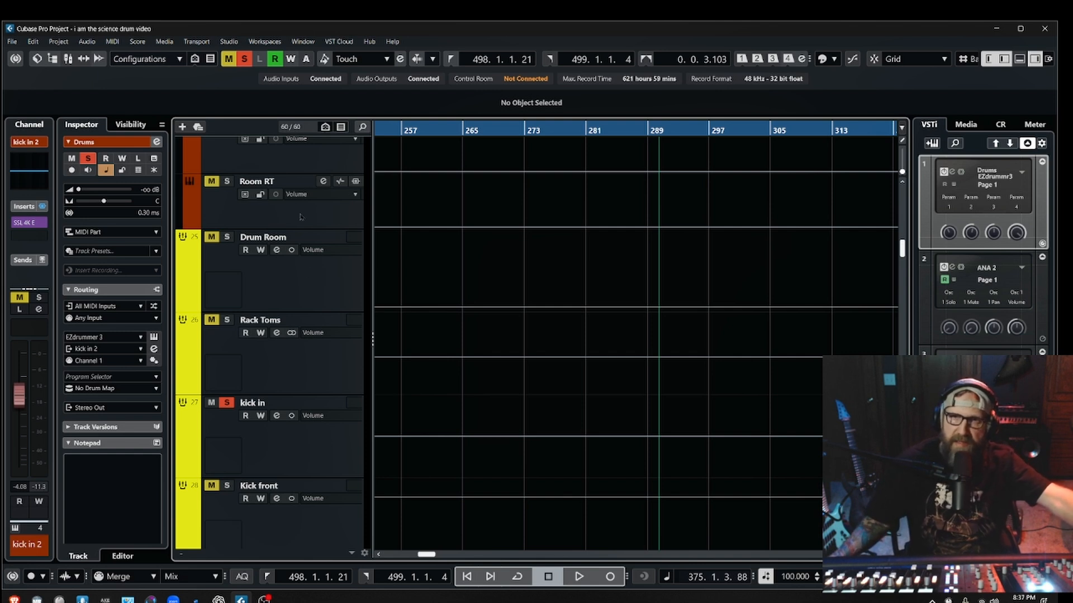
scroll(286, 250, down, 1)
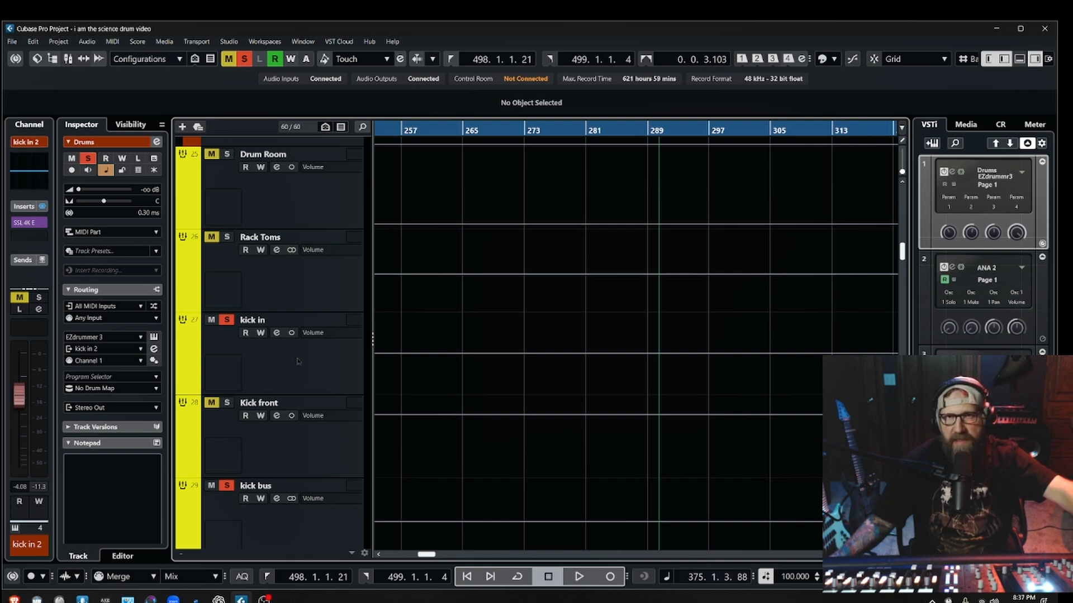
scroll(306, 380, down, 1)
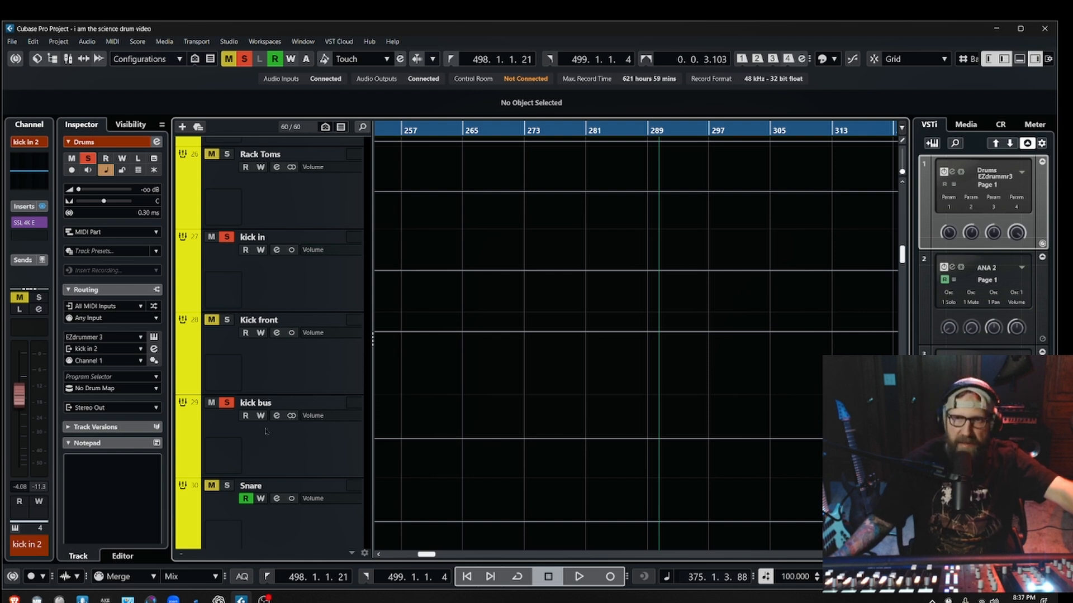
scroll(266, 432, down, 2)
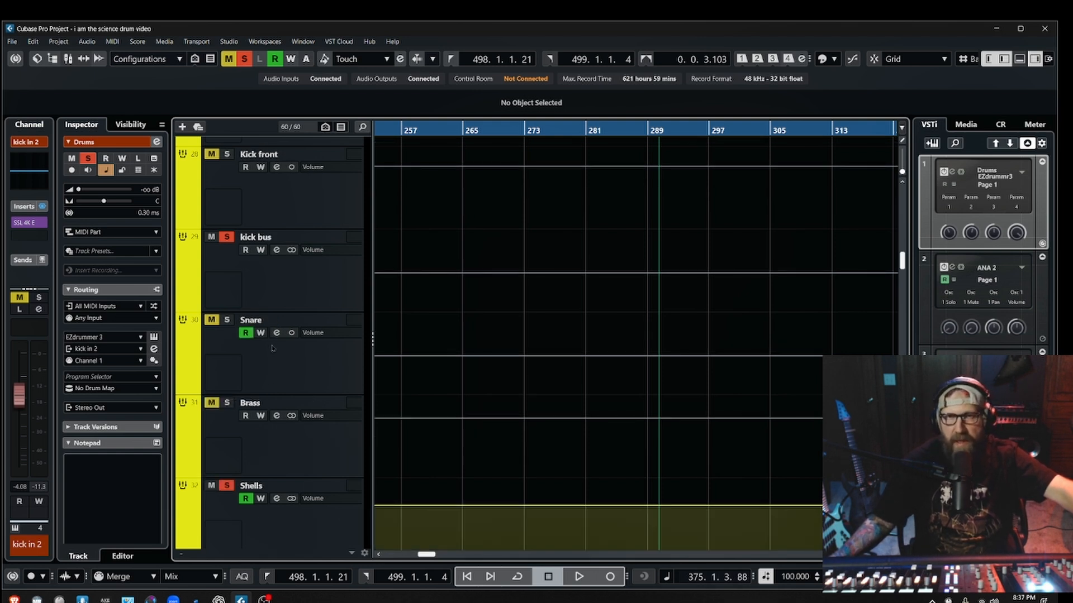
scroll(313, 425, down, 1)
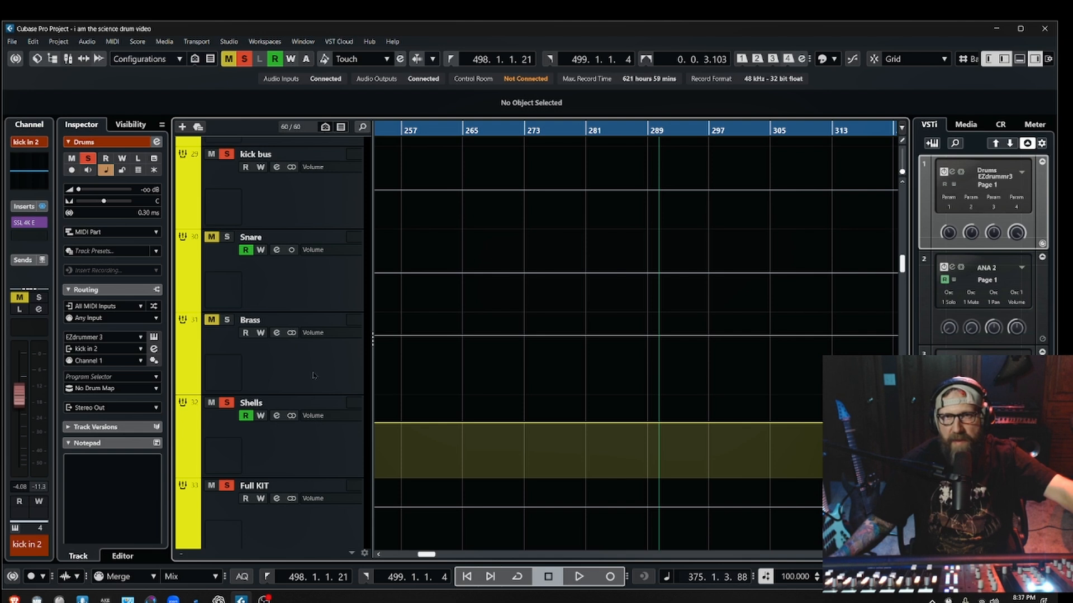
scroll(313, 359, down, 2)
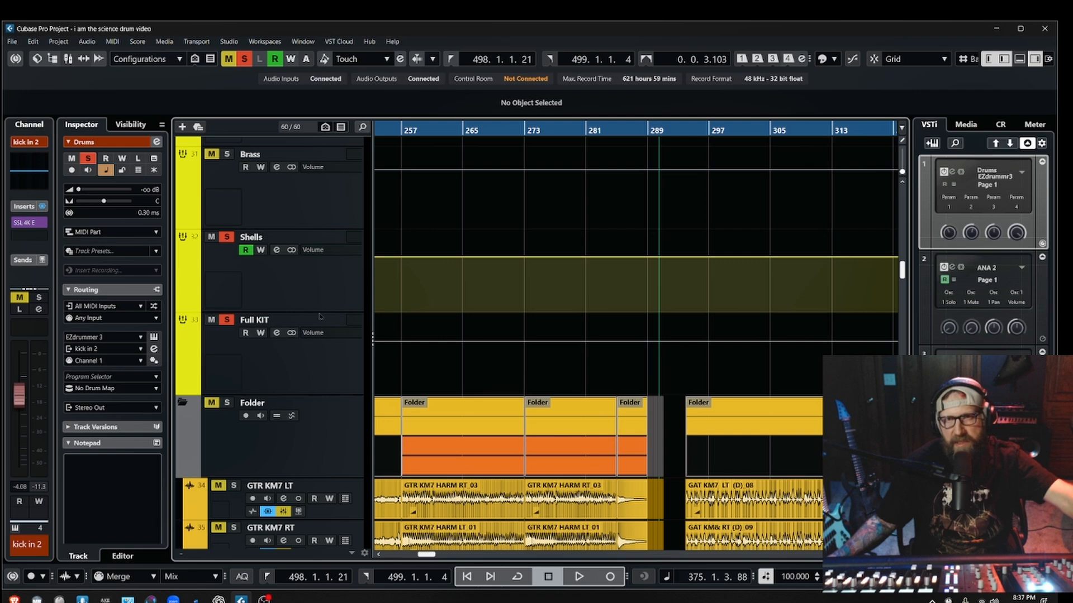
Open the FX 05-SSL Blitzer effect channel settings and bring its SSL Blitzer insert fully into view to examine the compression settings.
scroll(319, 315, down, 1)
scroll(297, 288, down, 20)
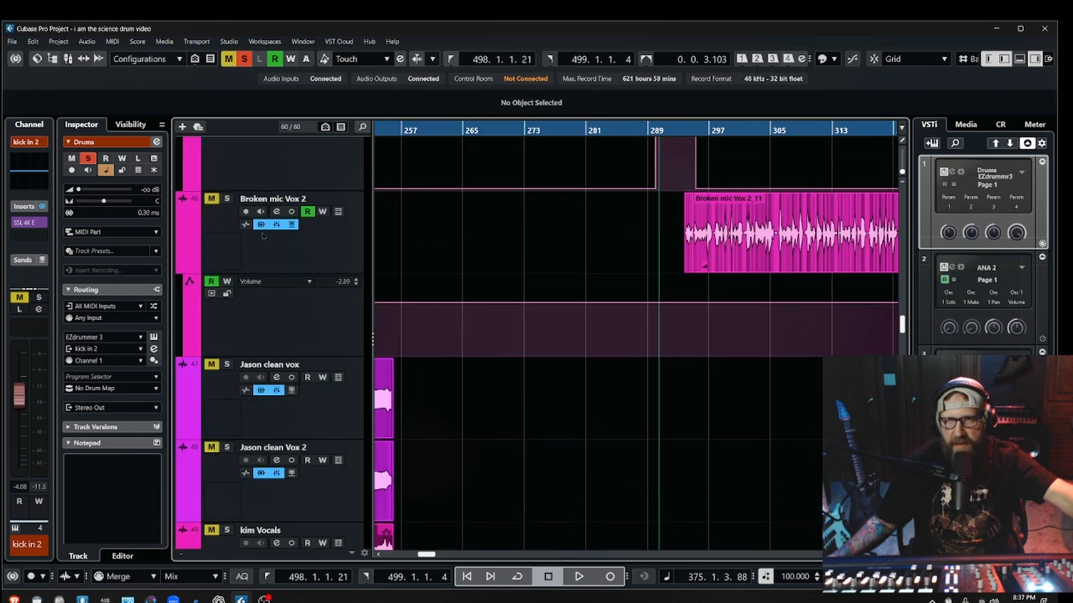
scroll(268, 244, down, 10)
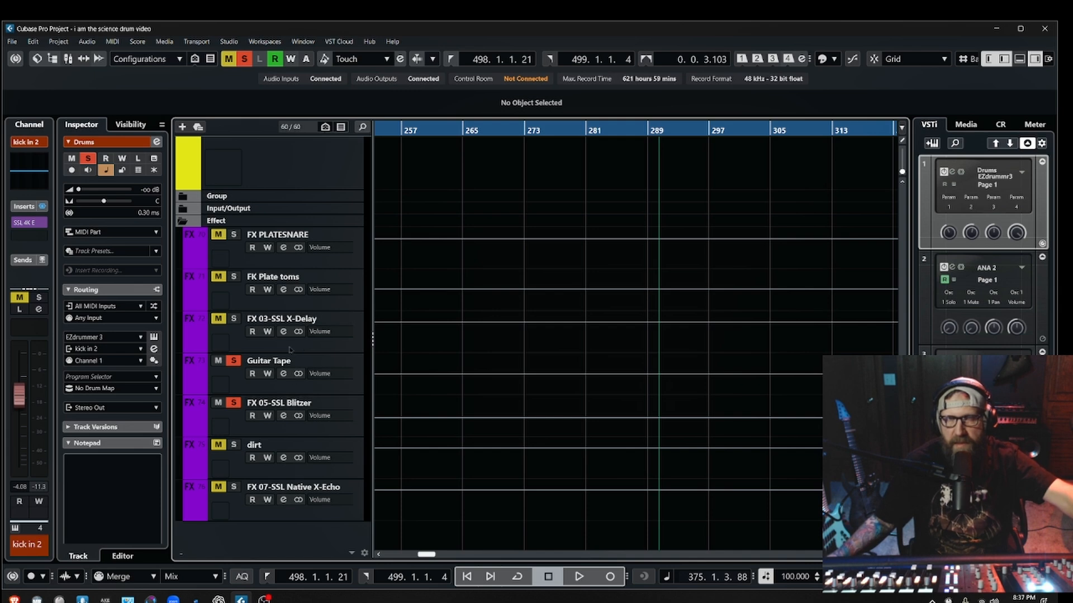
click(283, 417)
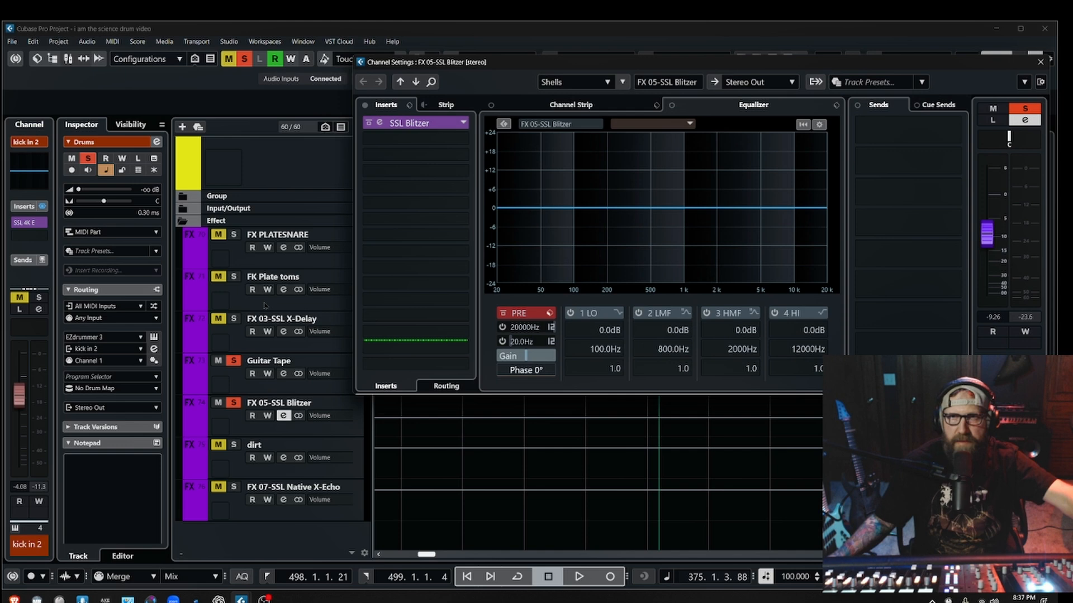
click(381, 123)
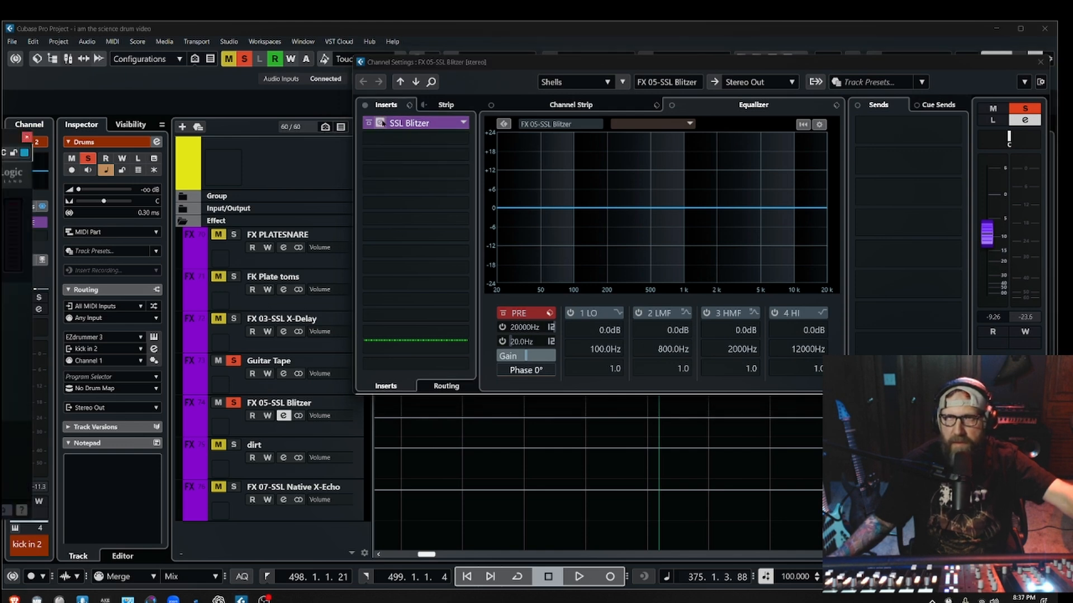
drag(141, 217, 672, 230)
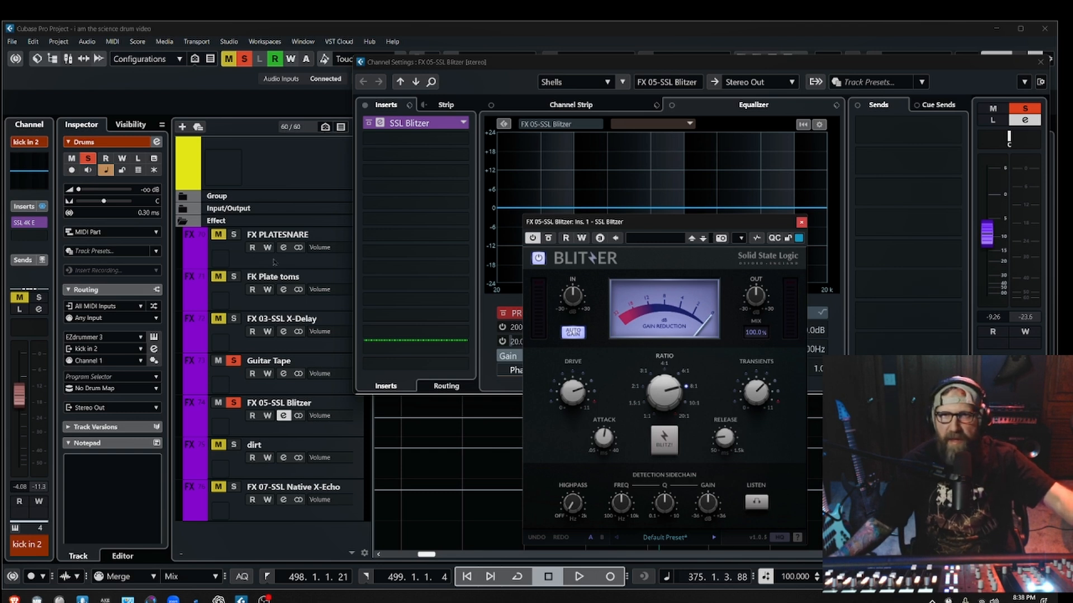
Play the drums to watch the SSL Blitzer's gain reduction, stop playback, and close the plugin and its channel settings.
key(space)
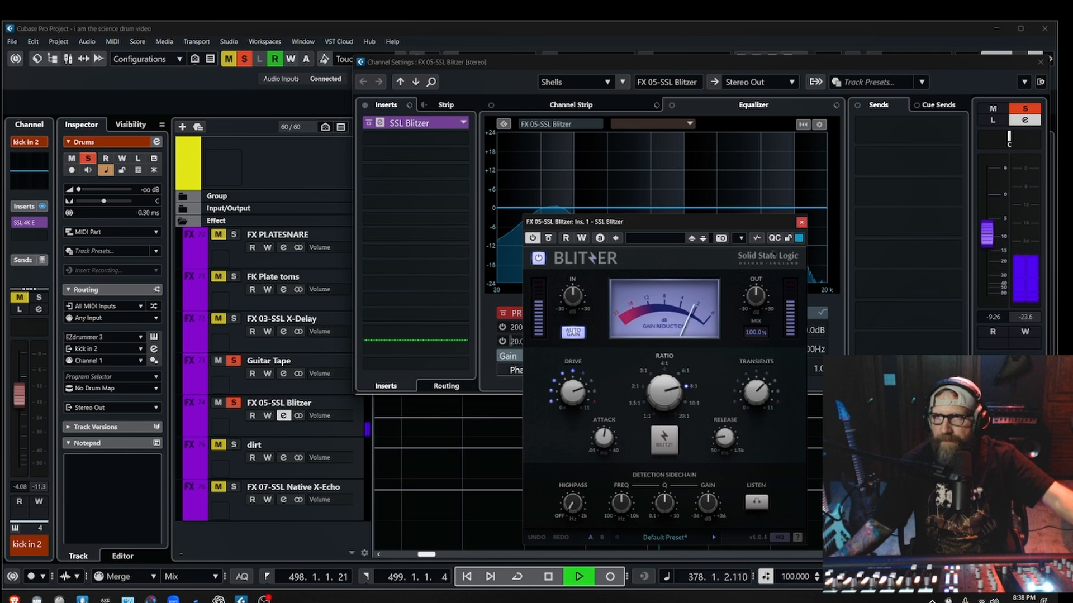
click(802, 222)
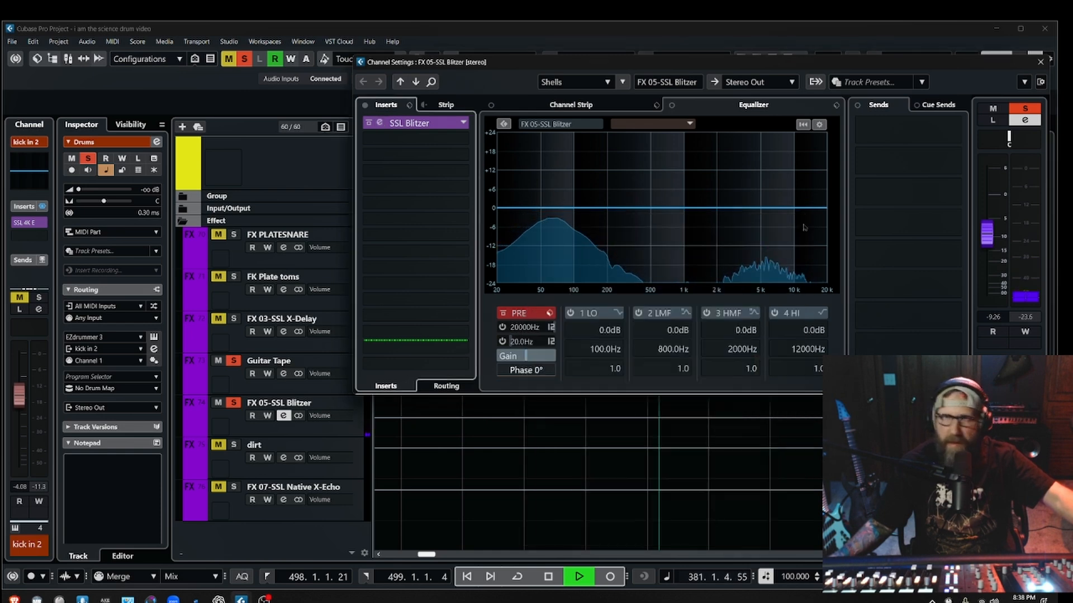
key(space)
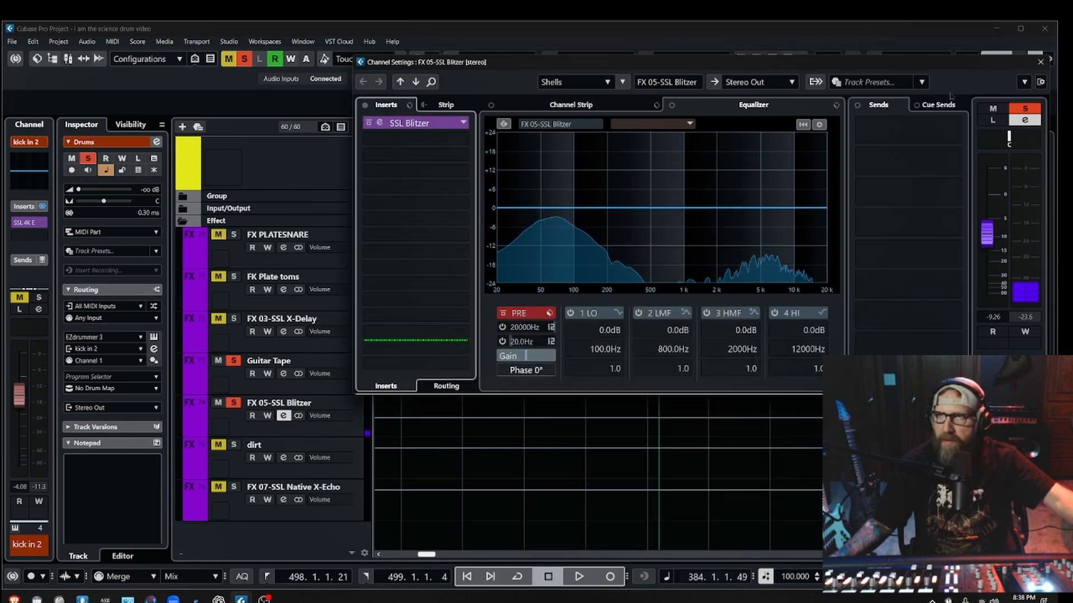
click(1040, 62)
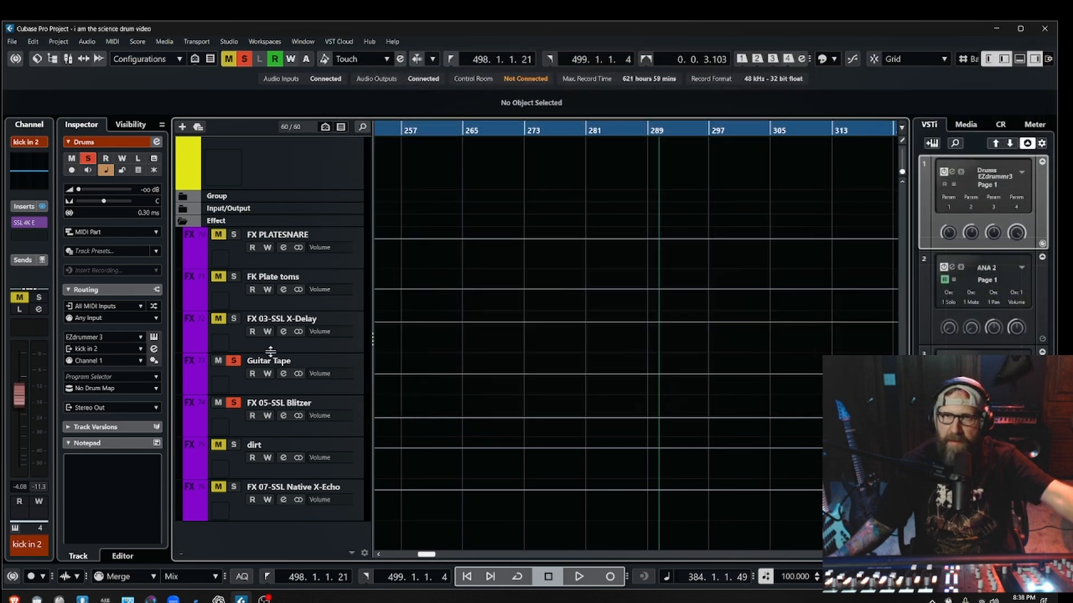
Review the kick, snare, brass and shells group channels and inspect the Shells channel's send to FX 05-SSL Blitzer.
scroll(271, 351, down, 15)
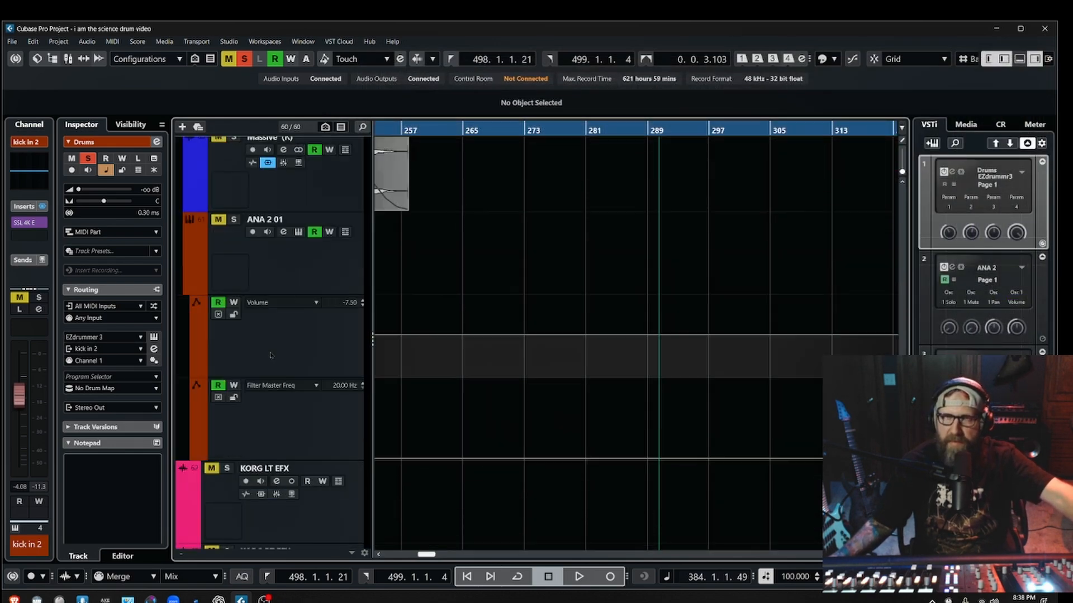
scroll(270, 355, up, 15)
scroll(270, 355, up, 15)
scroll(270, 355, up, 7)
scroll(296, 325, down, 4)
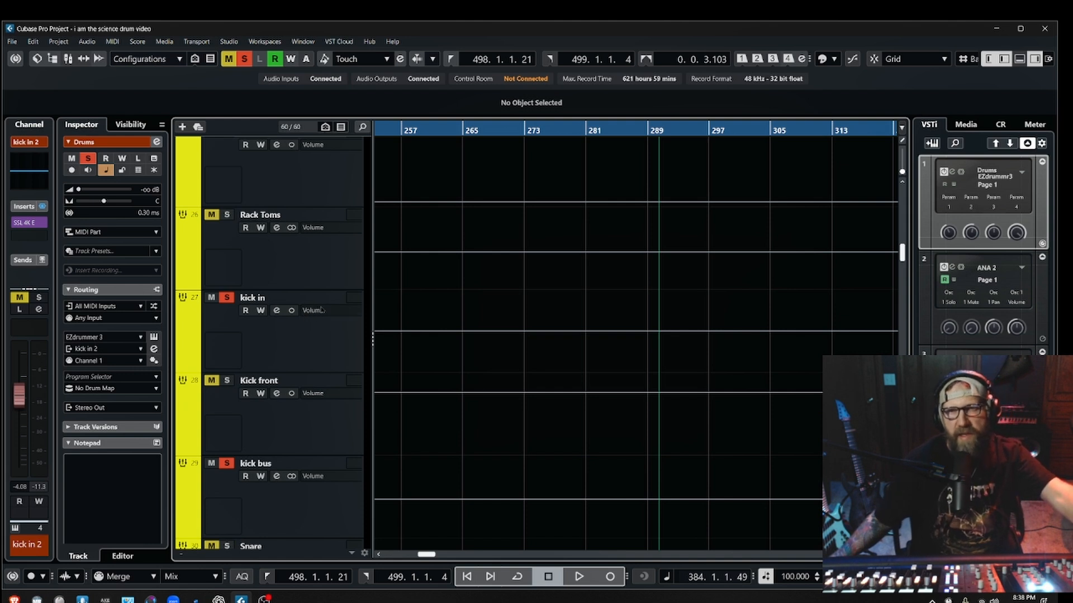
scroll(321, 310, down, 2)
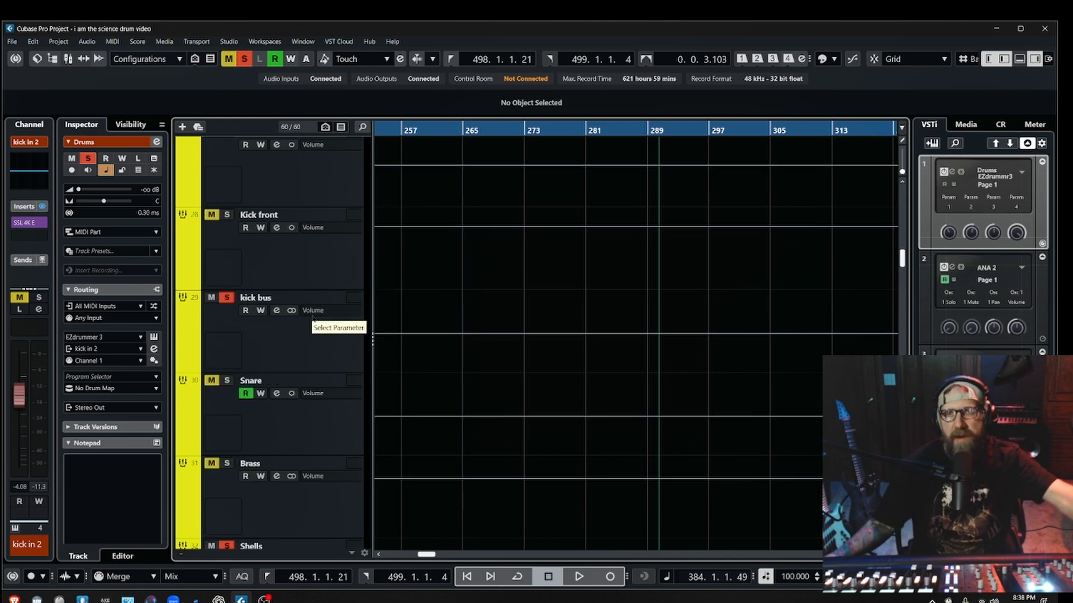
scroll(305, 312, down, 1)
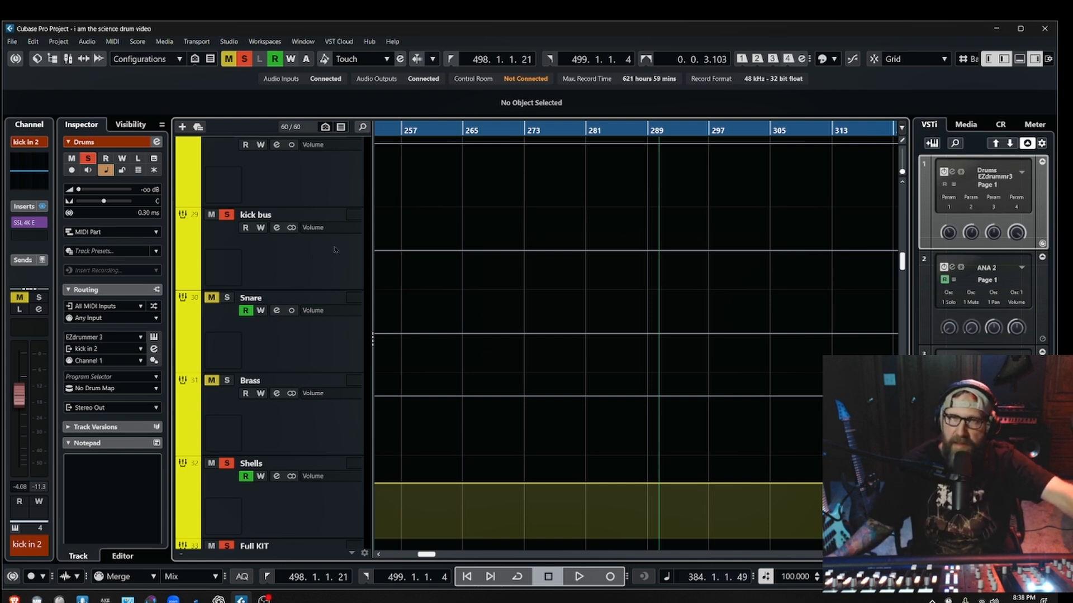
scroll(335, 249, down, 1)
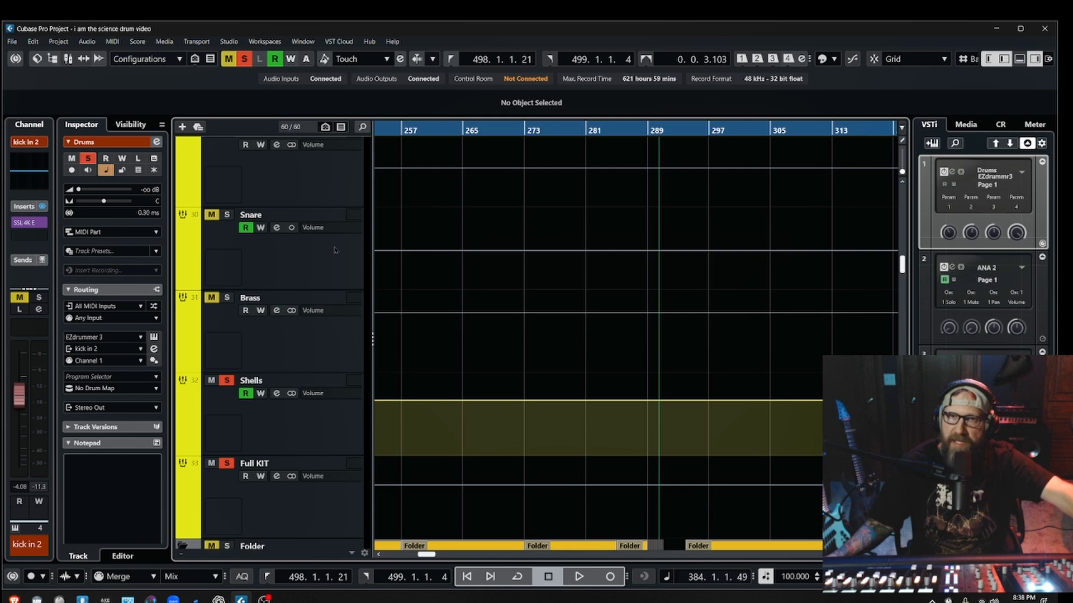
scroll(335, 249, down, 1)
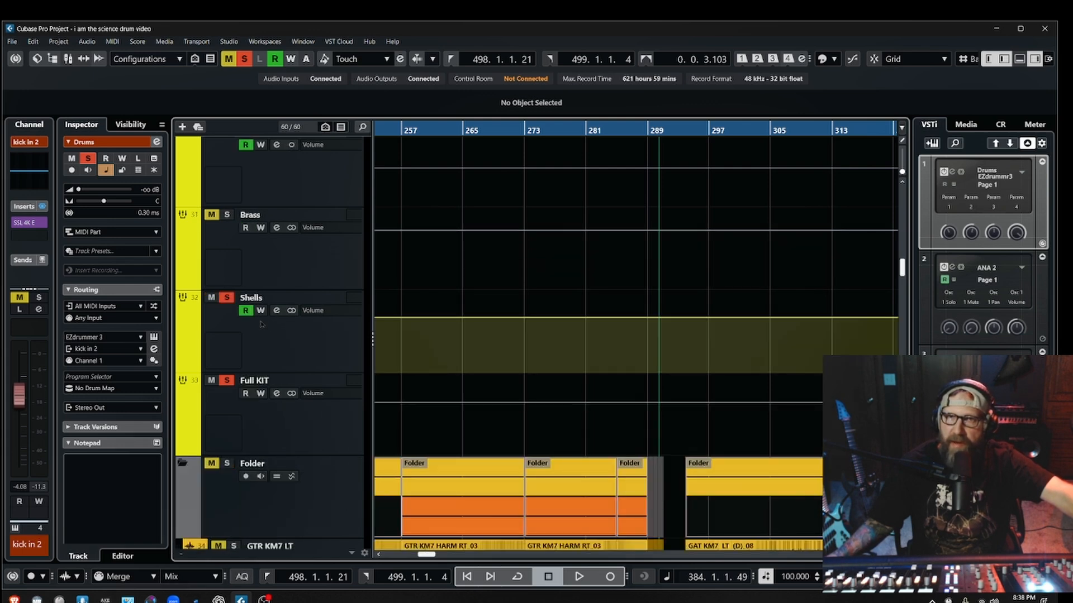
click(277, 312)
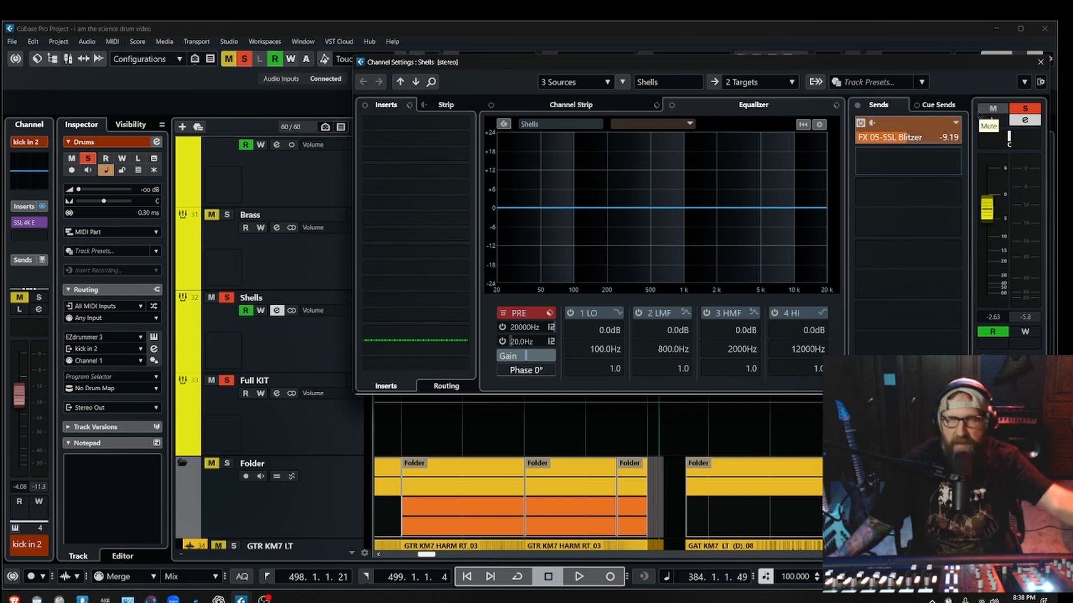
click(1040, 62)
Return to the EZdrummer output channels and deactivate all solos in the project.
scroll(258, 333, up, 15)
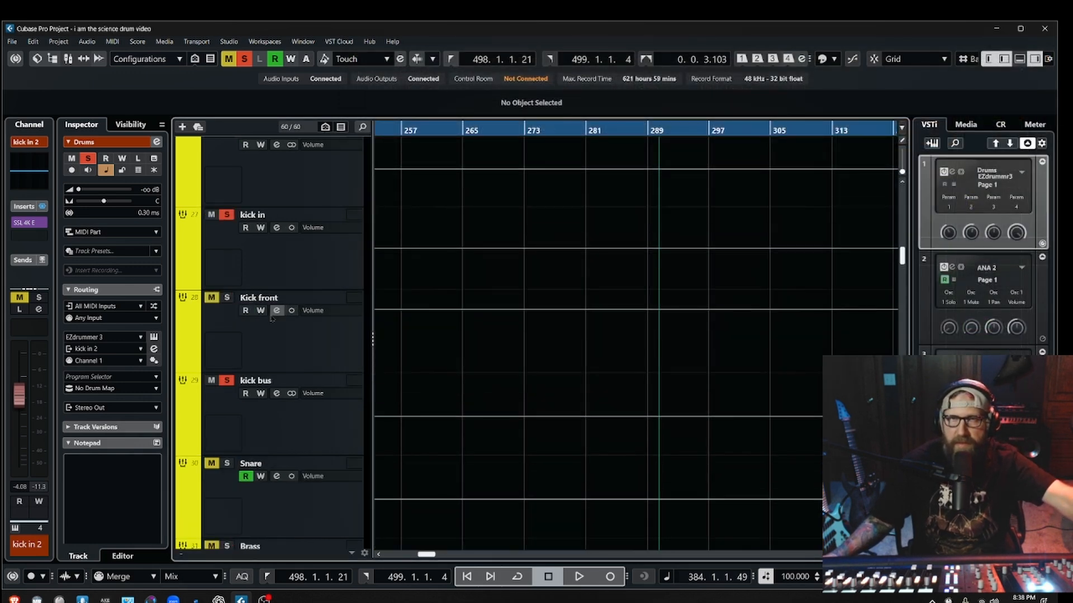
scroll(271, 318, up, 8)
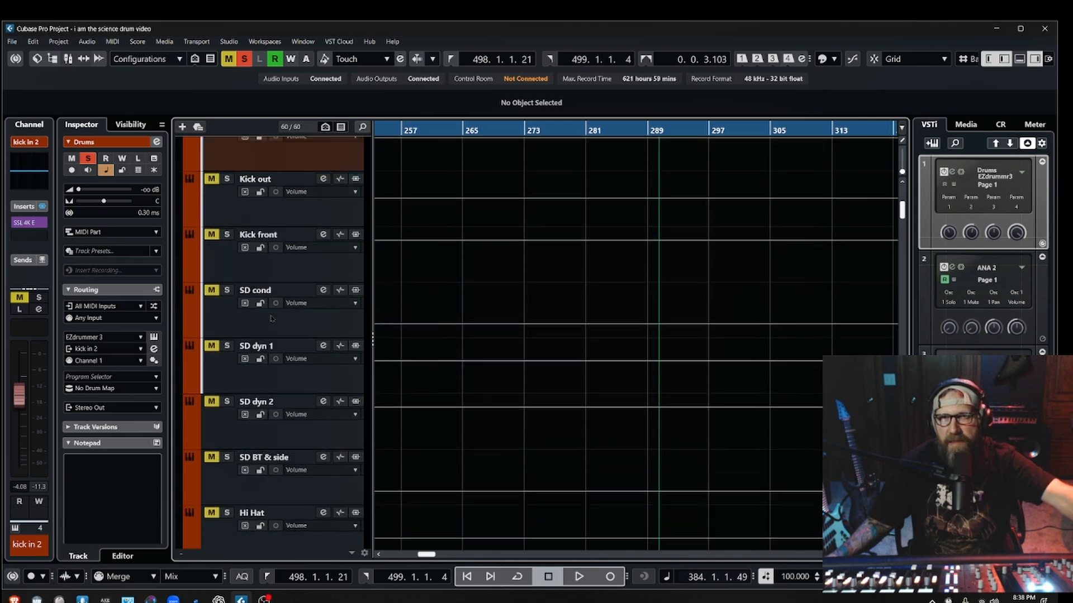
scroll(262, 311, up, 3)
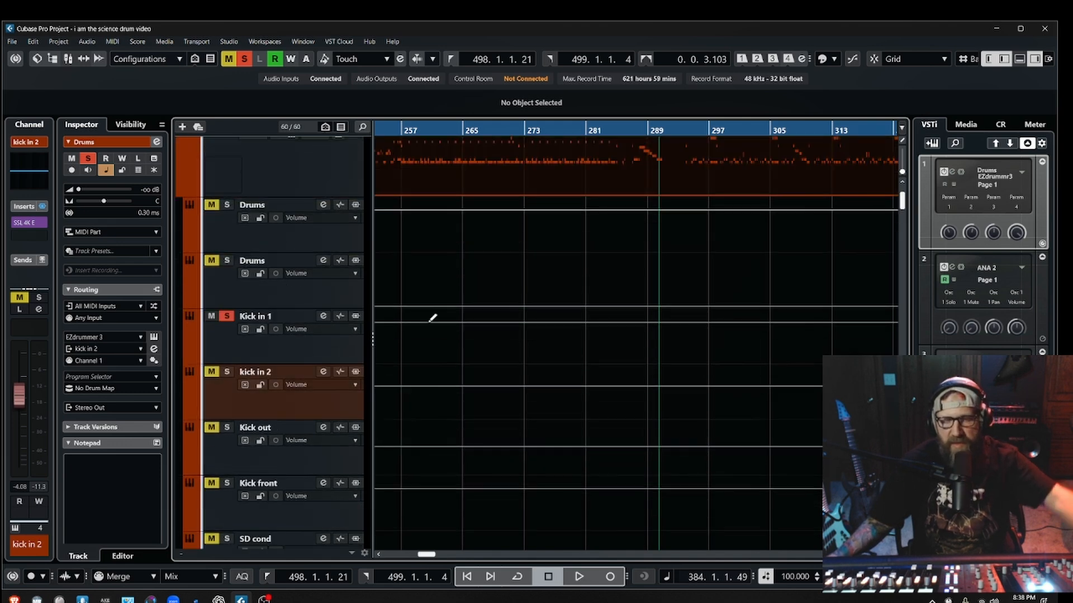
key(s)
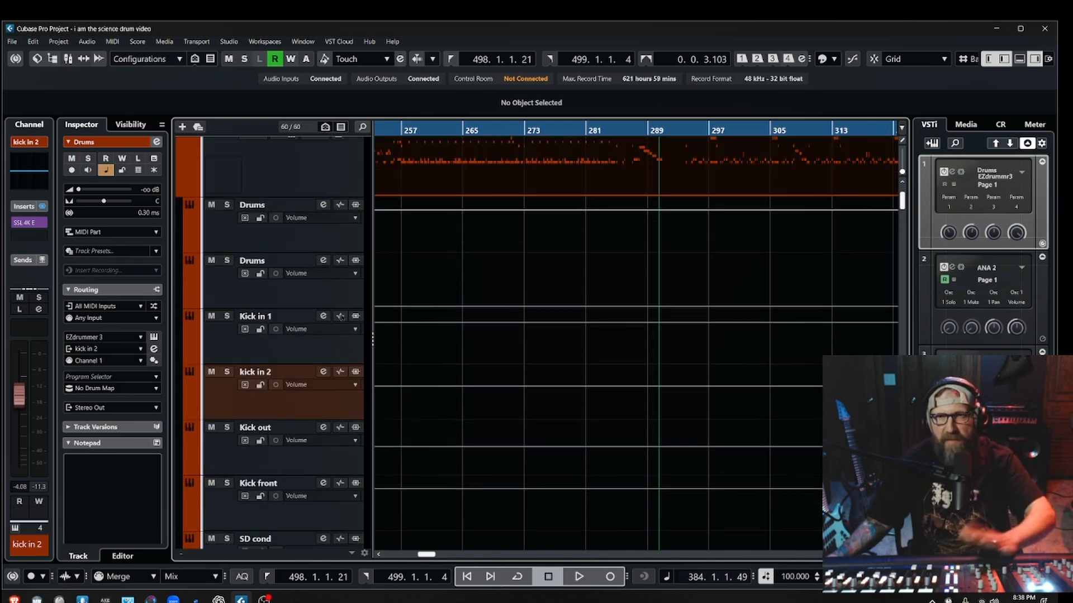
Try soloing the first Drums output channel during playback, clear the solo and stop playback.
click(227, 205)
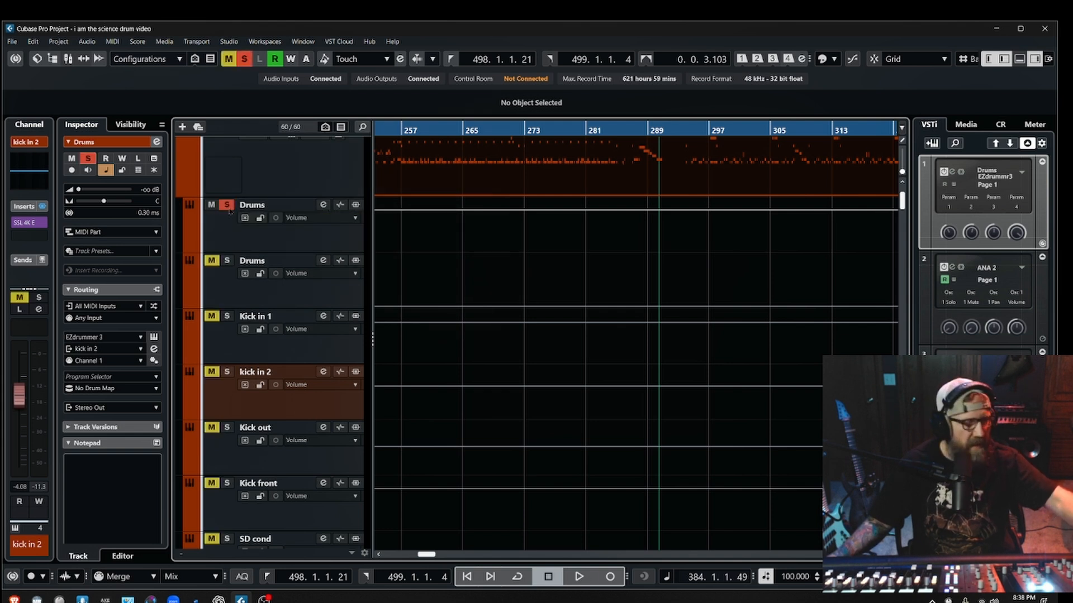
key(space)
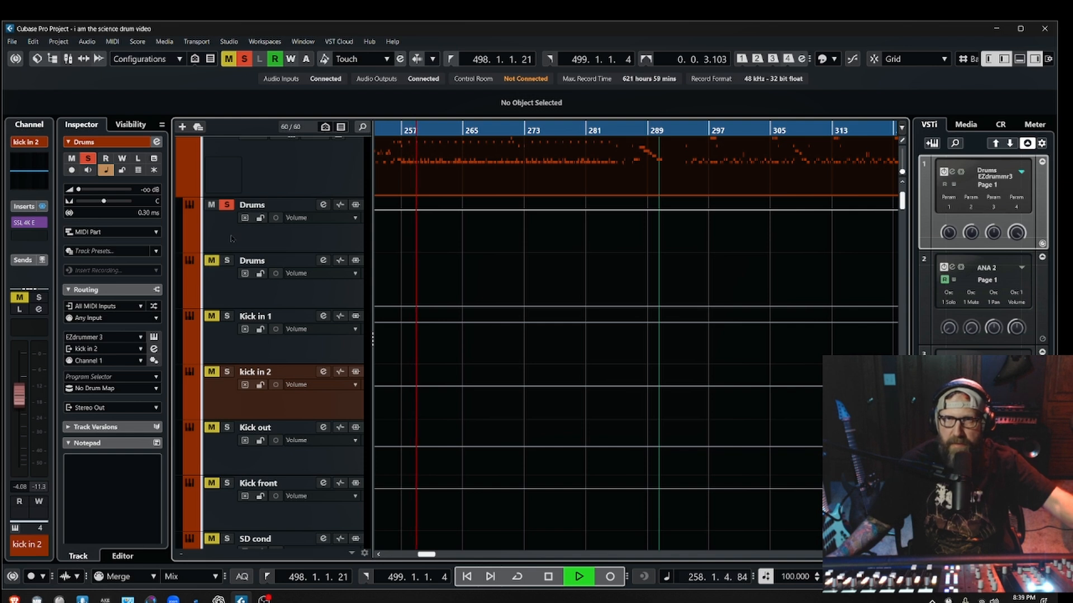
scroll(231, 235, up, 2)
click(226, 206)
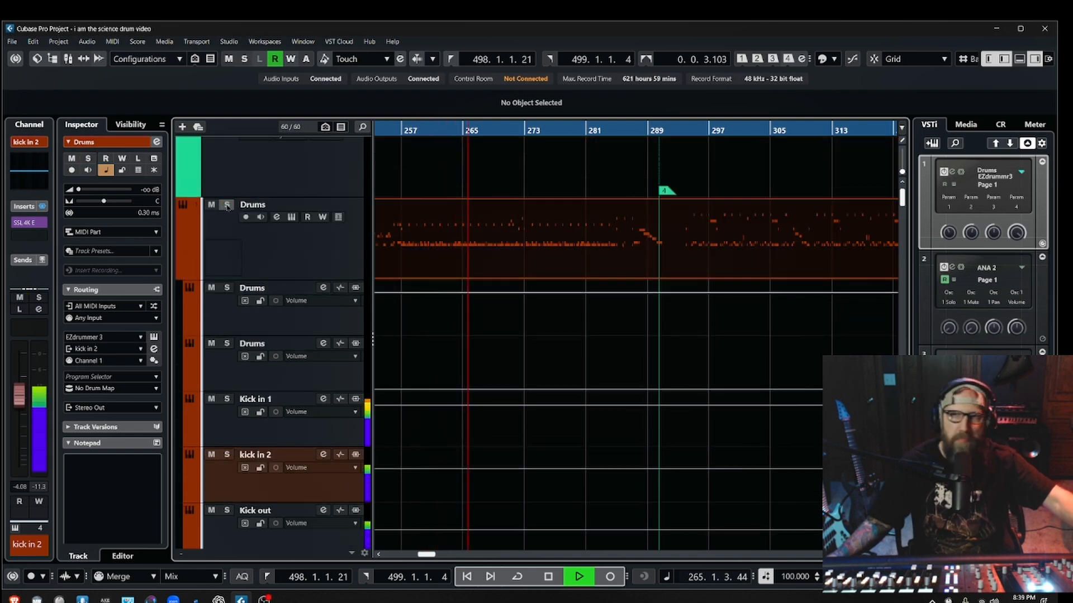
key(space)
Solo the main Drums instrument track with all its outputs and play it while viewing the individual drum channels' meters.
click(227, 206)
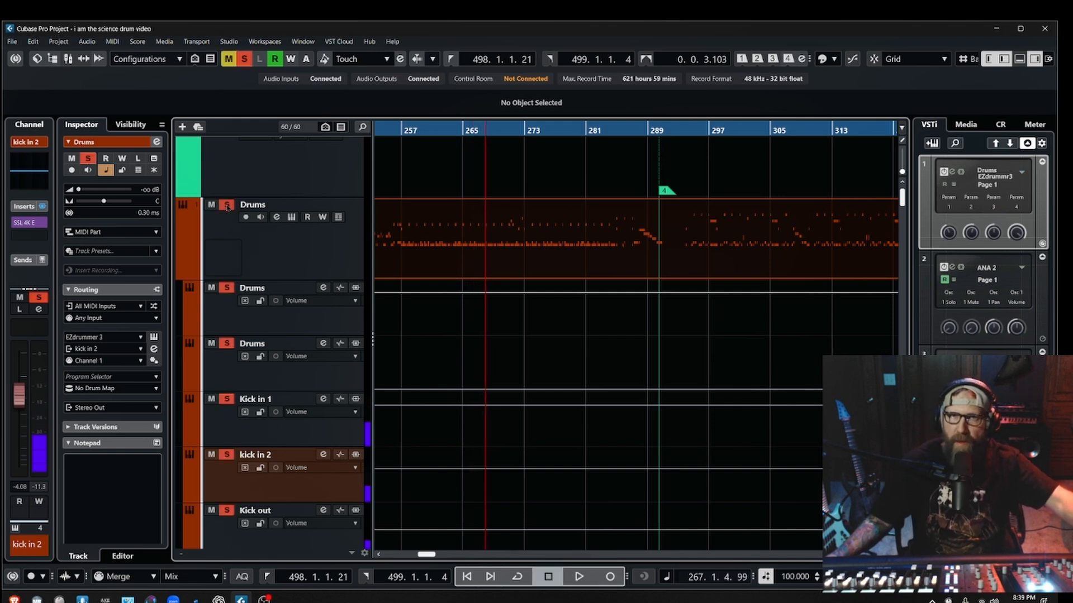
key(space)
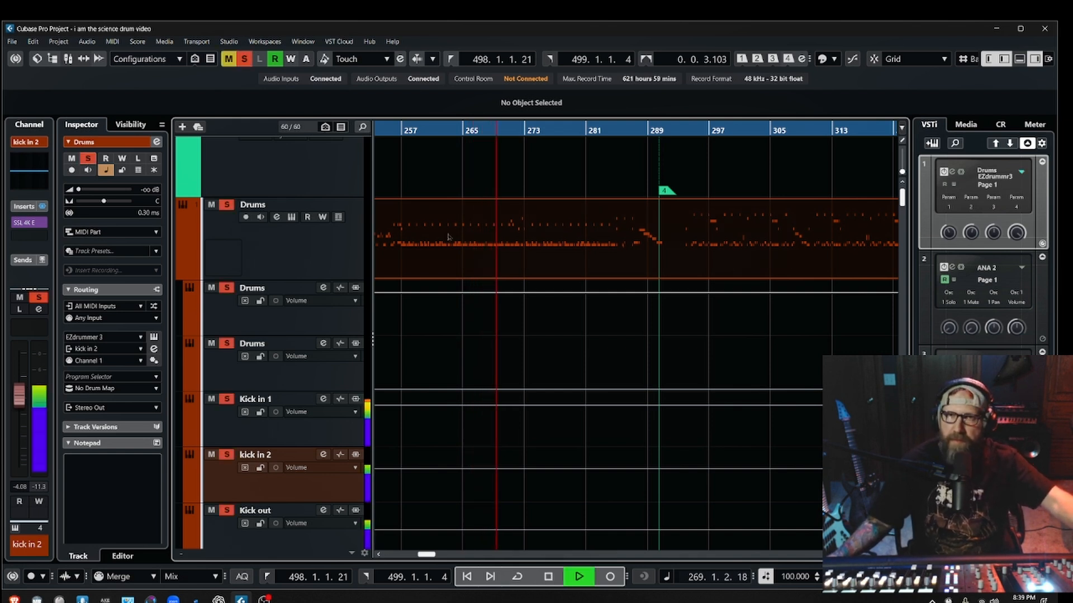
scroll(464, 252, down, 12)
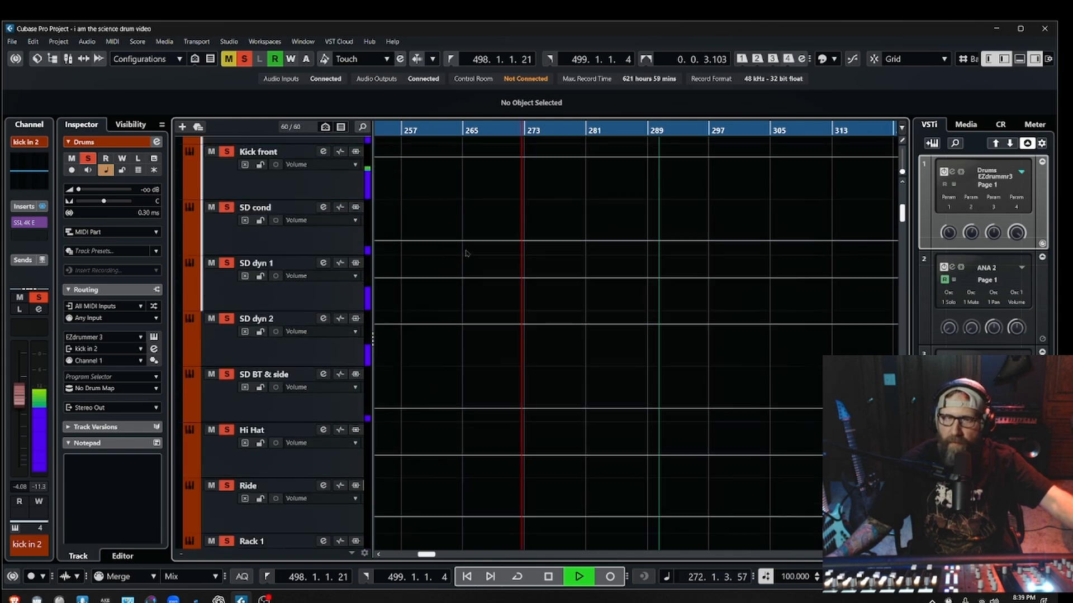
Check the meters of the remaining EZdrummer outputs and the drum group channels during playback, and stop playback.
scroll(466, 253, down, 12)
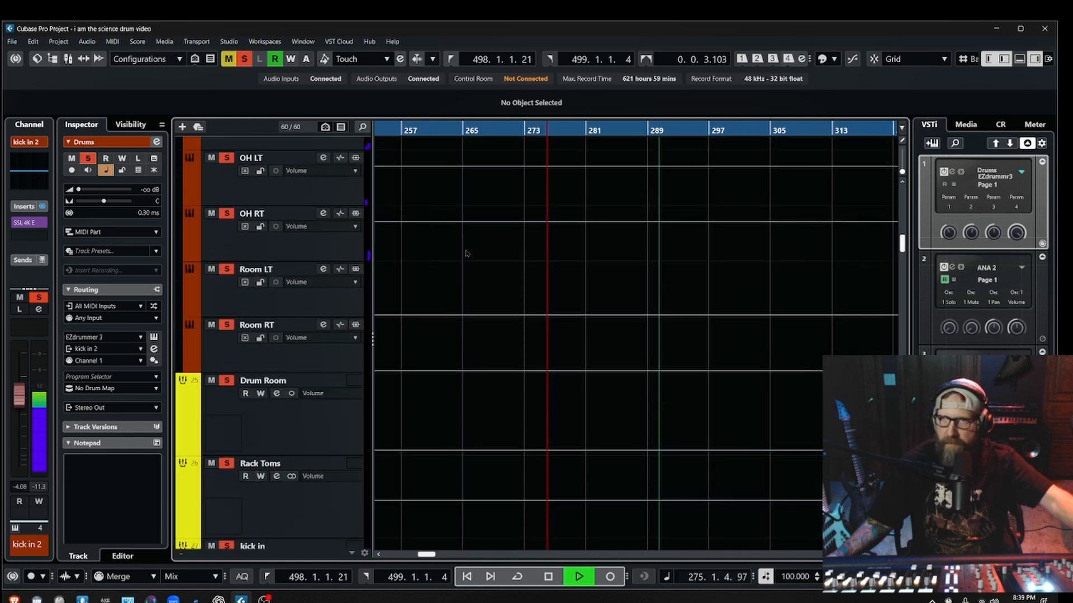
scroll(466, 253, down, 6)
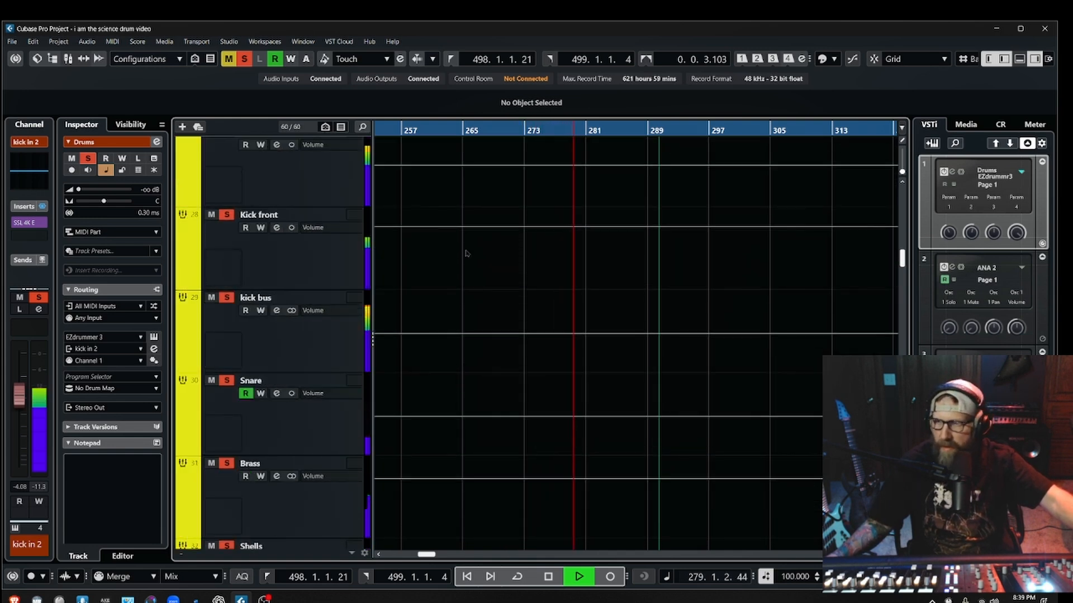
key(space)
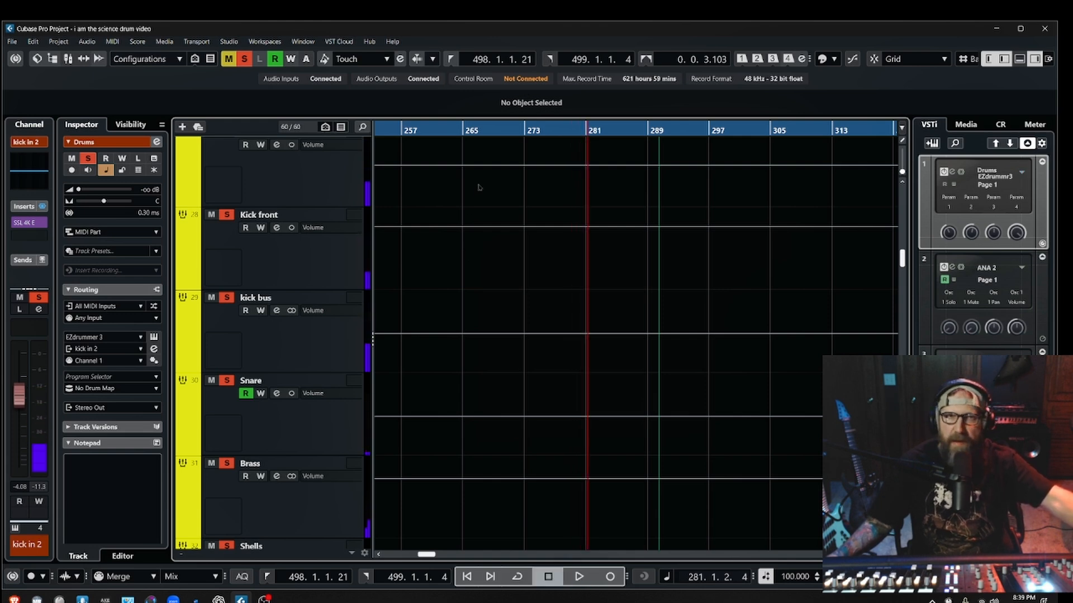
Open the channel settings of the FX PLATESNARE effect channel and show its Lustrous Plates insert.
scroll(444, 302, down, 20)
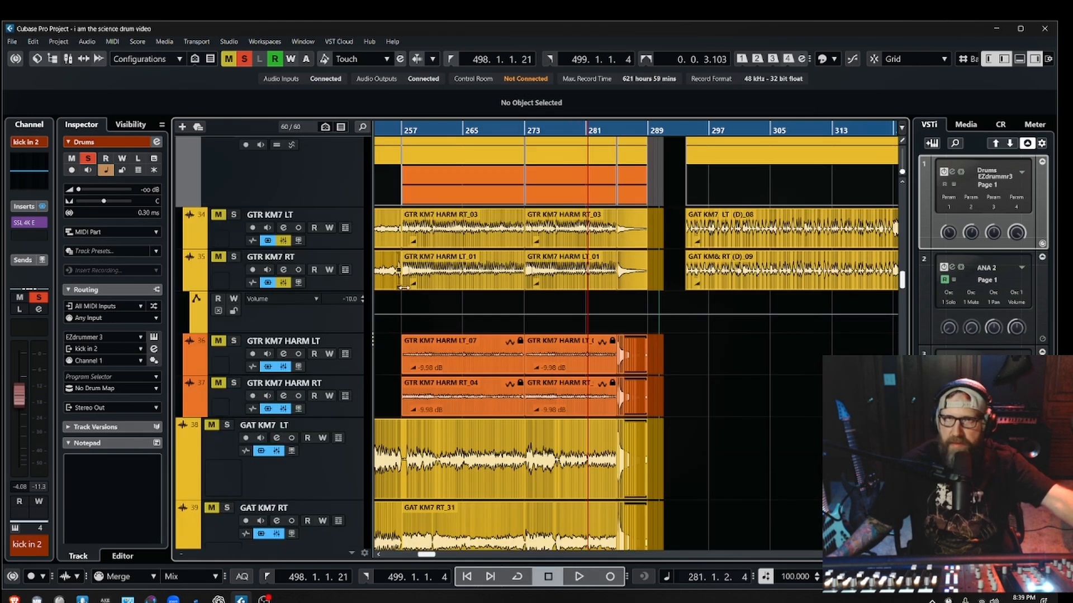
scroll(443, 302, down, 20)
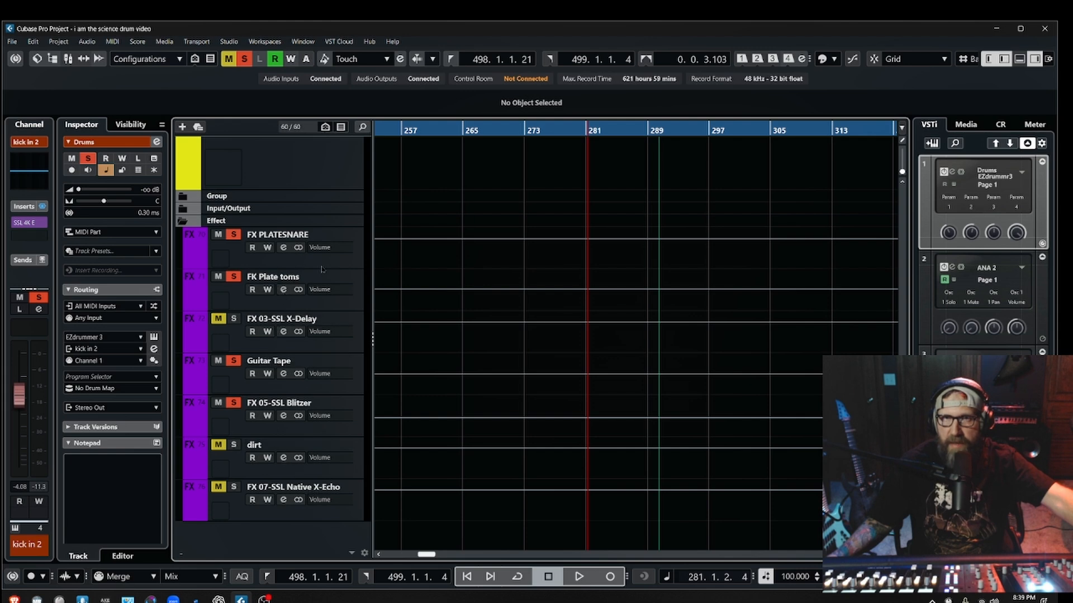
click(282, 248)
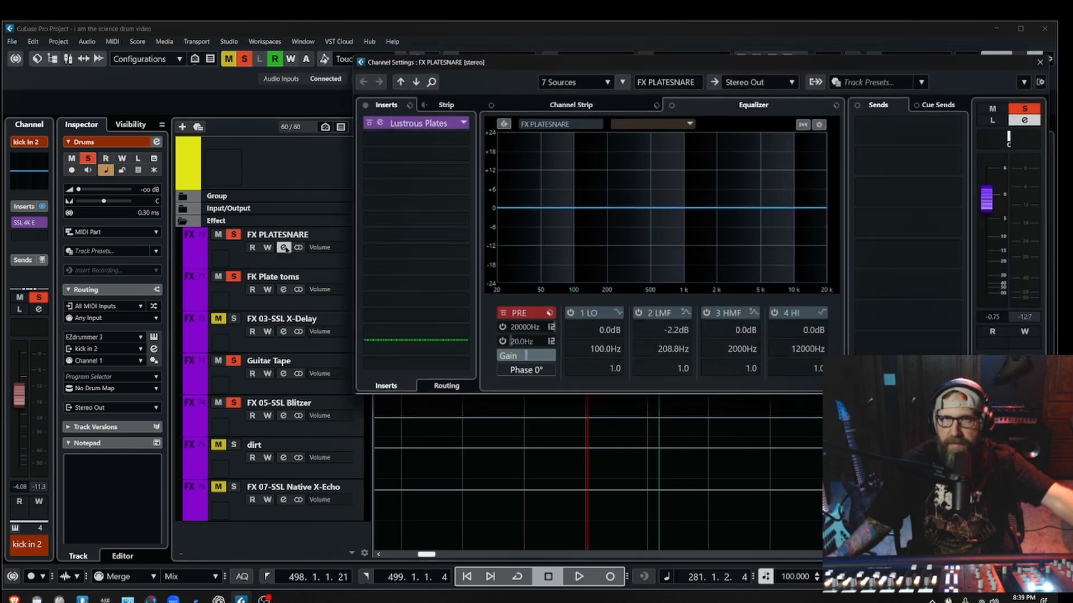
click(379, 123)
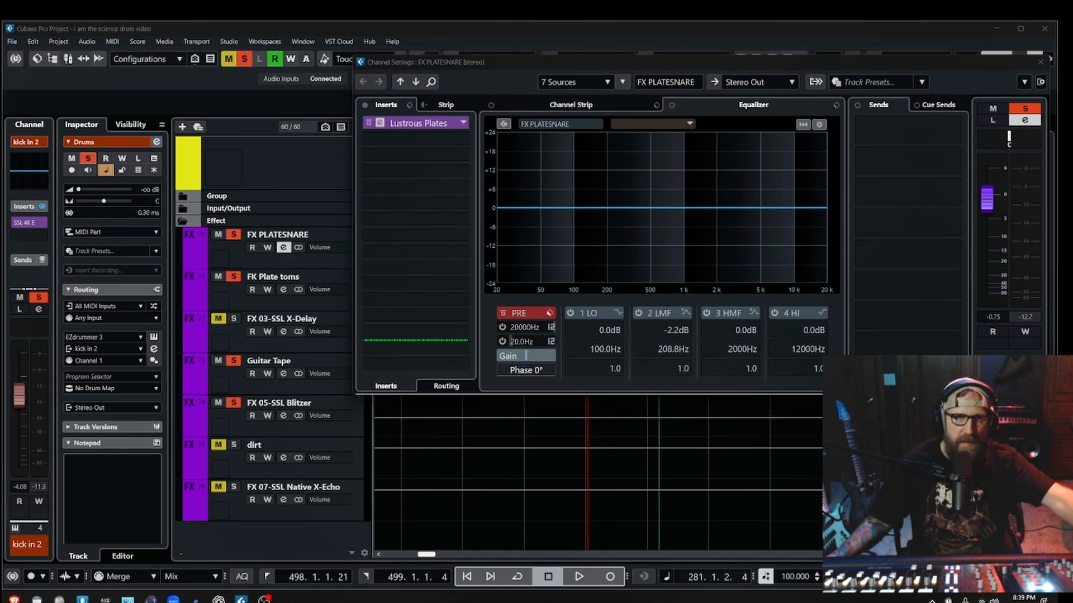
drag(0, 212, 591, 153)
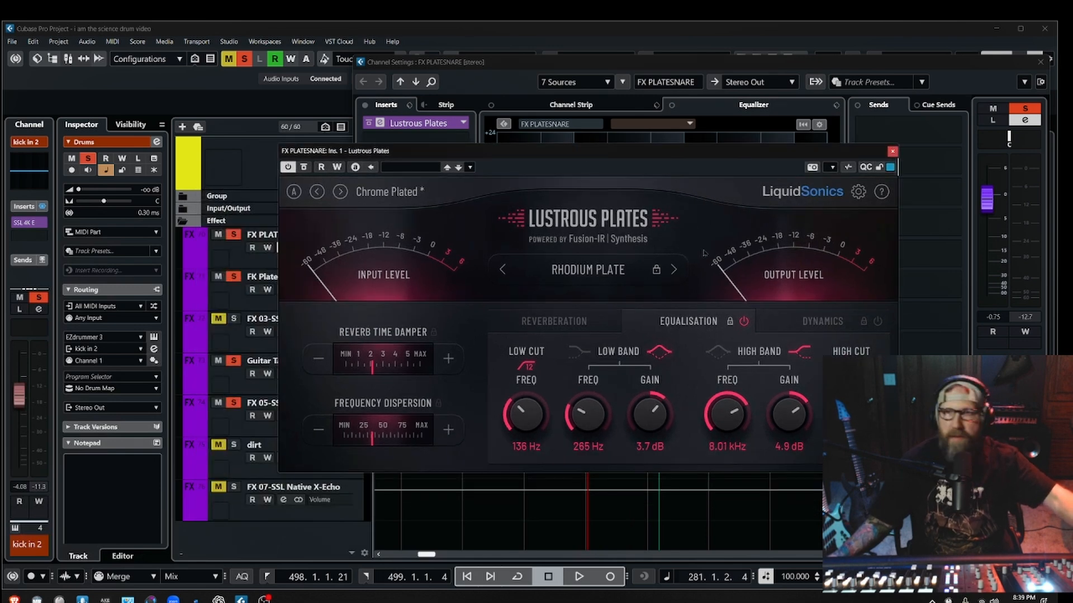
Play the soloed drums while toggling the solo on FX PLATESNARE to compare the plate reverb, and stop playback.
key(space)
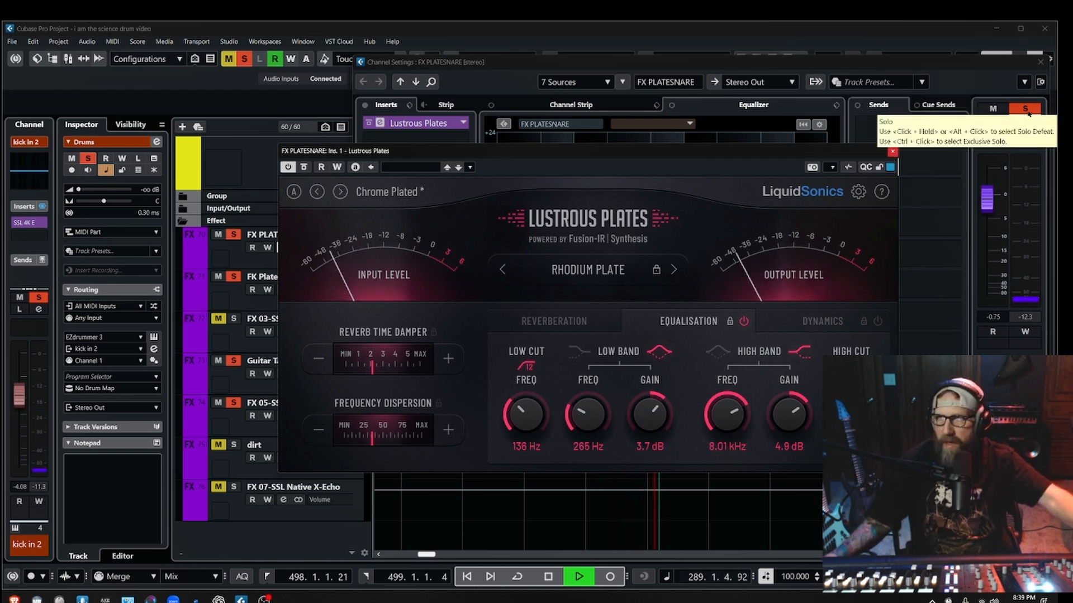
click(1027, 111)
click(1027, 111)
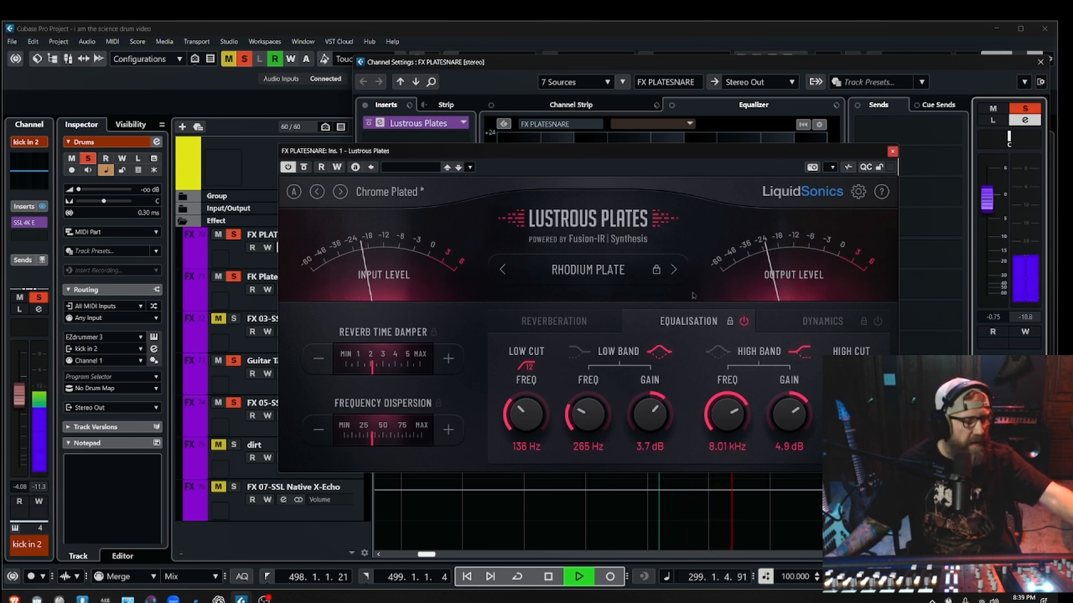
key(space)
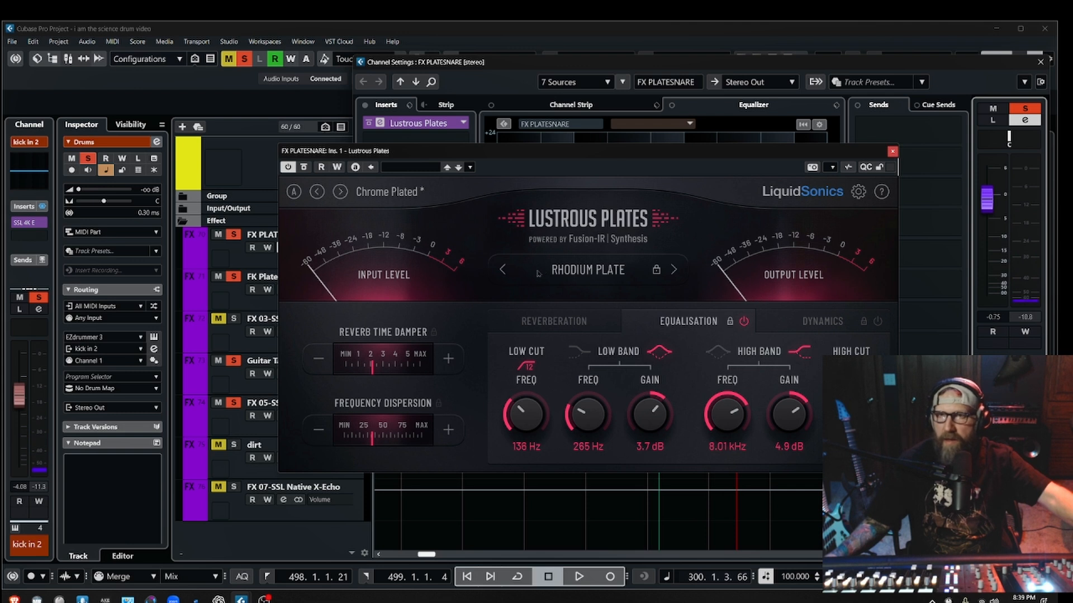
Try the Platinum, Osmium and Iridium plate types in Lustrous Plates on the snare reverb during playback.
click(504, 271)
click(504, 270)
click(504, 271)
click(504, 270)
click(504, 270)
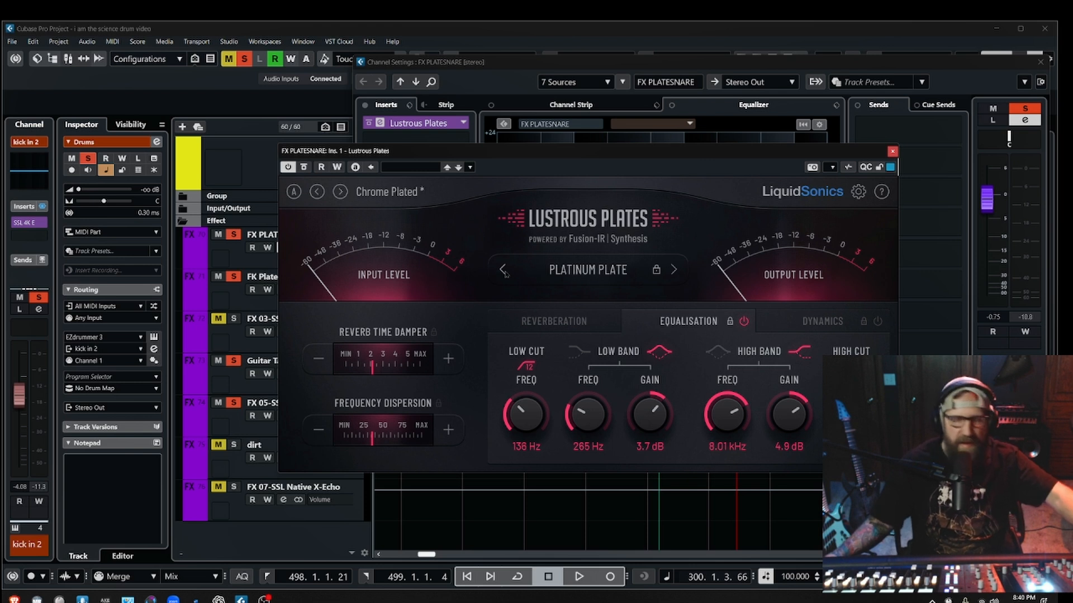
key(space)
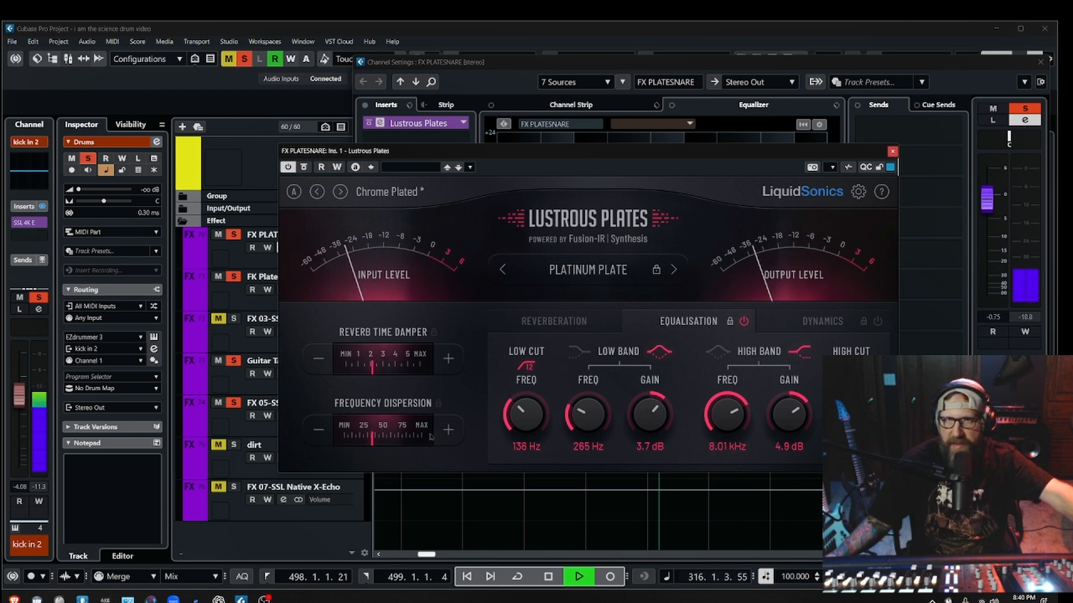
click(503, 270)
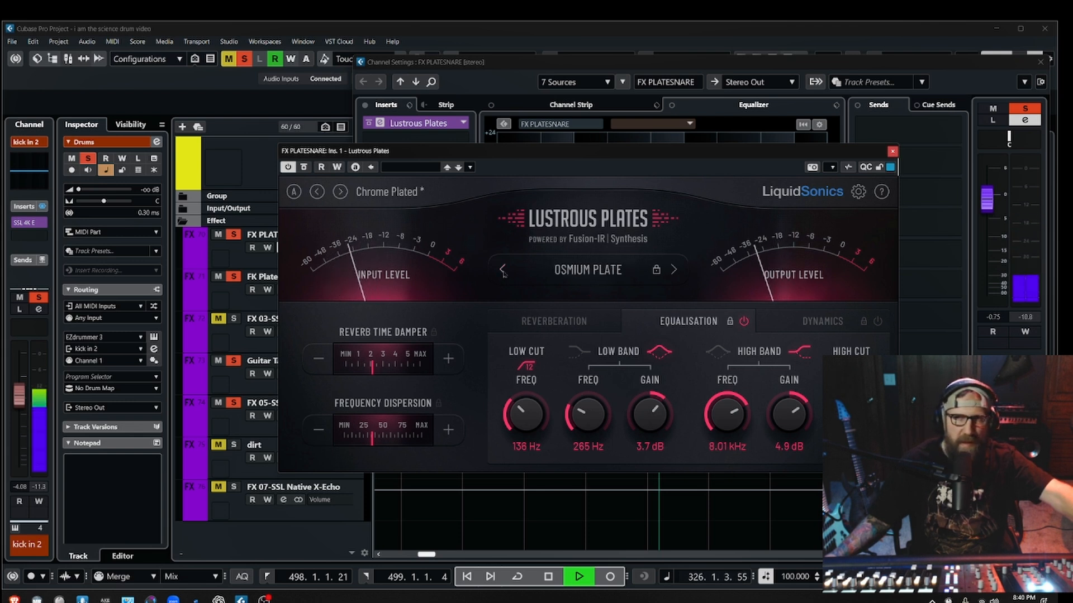
click(503, 271)
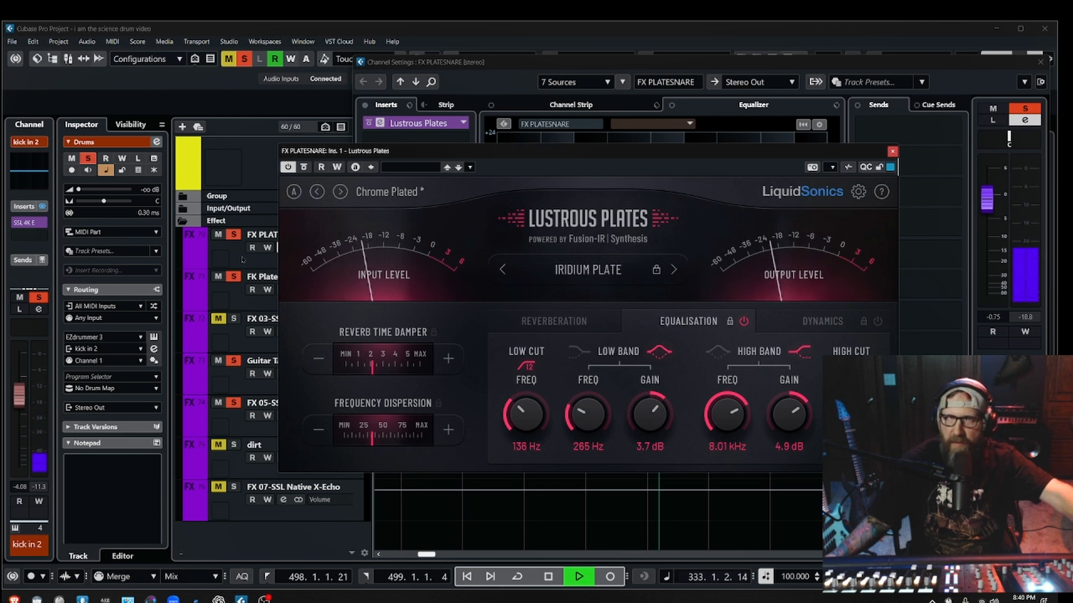
Deactivate all solos and play several passages of the project with the snare reverb set to Iridium Plate.
key(s)
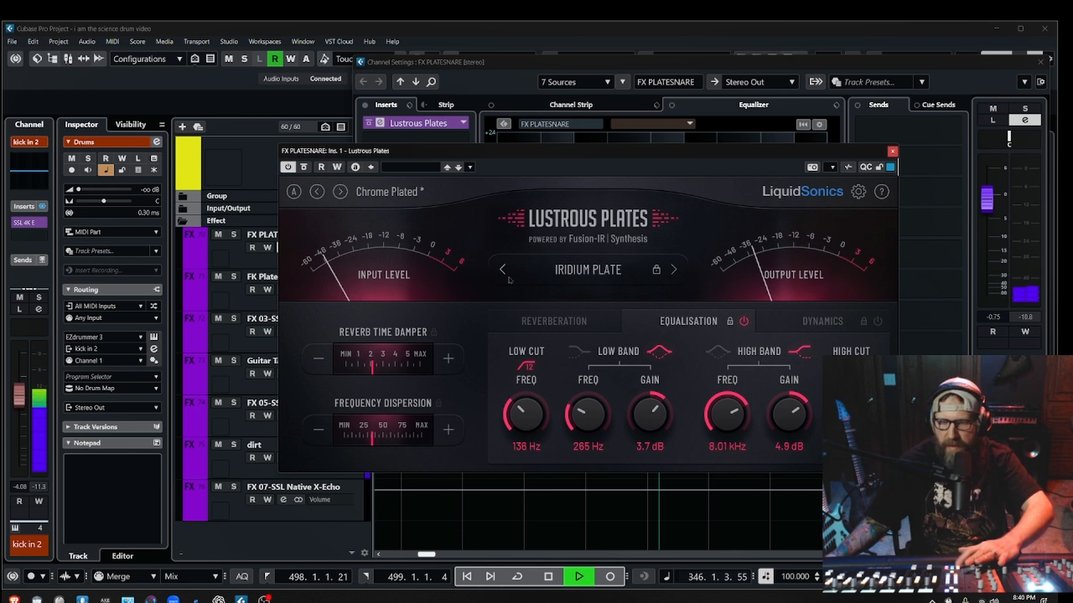
key(space)
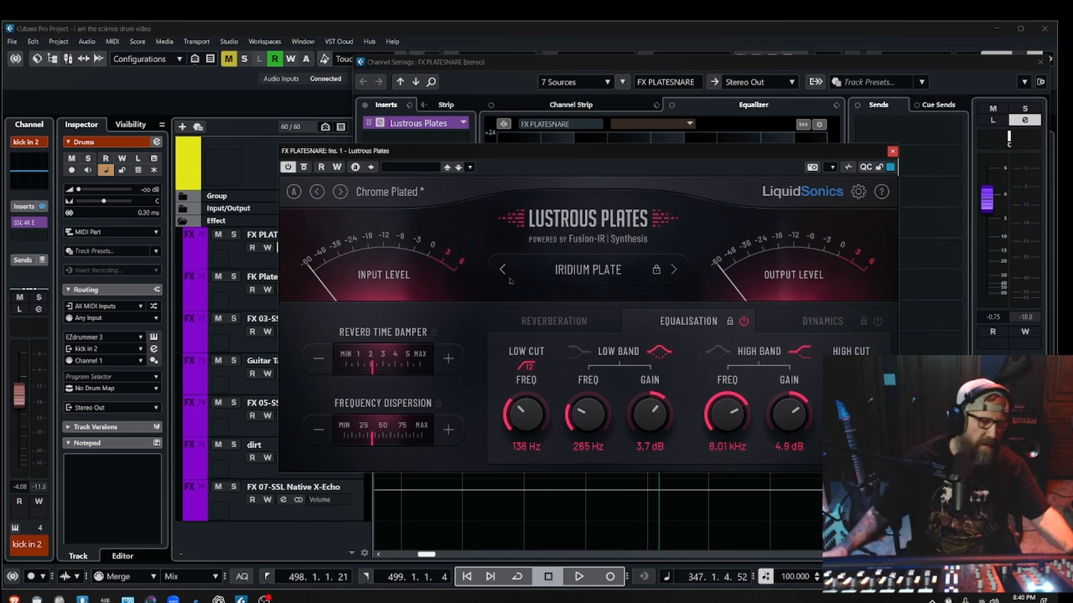
key(space)
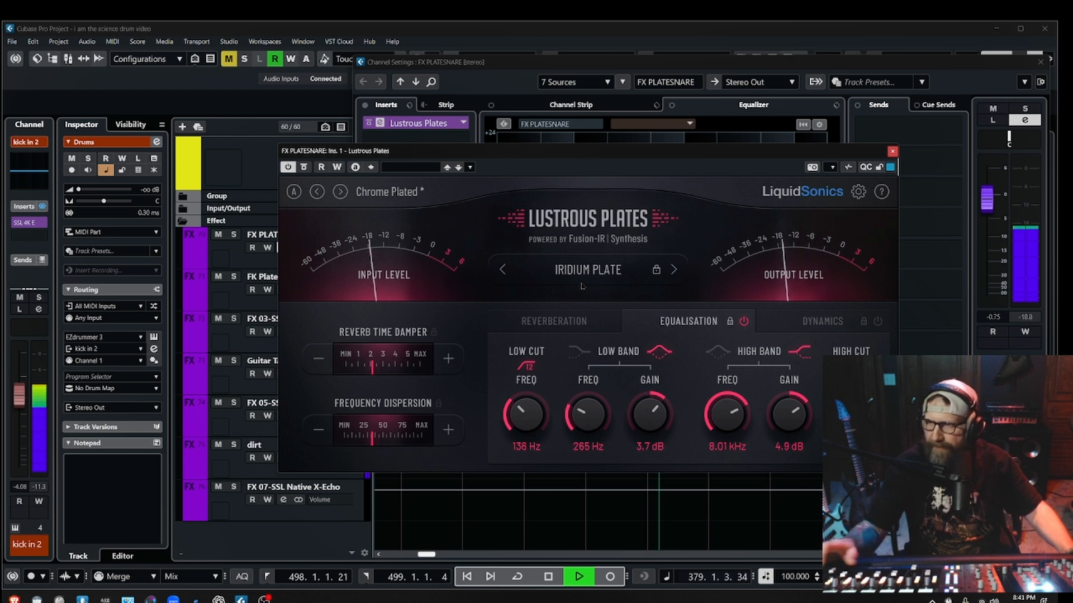
key(space)
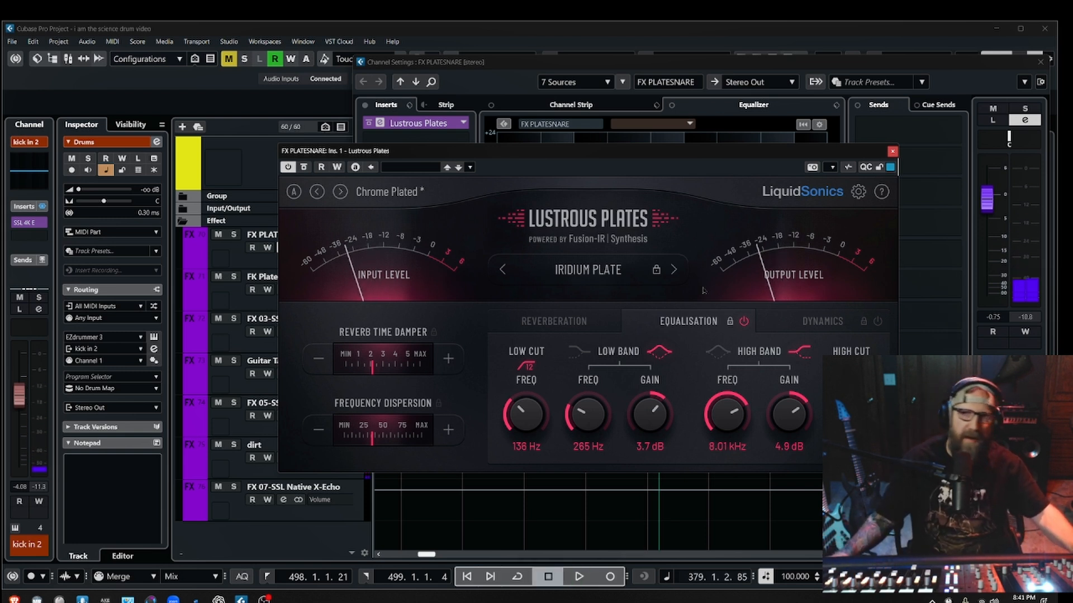
key(space)
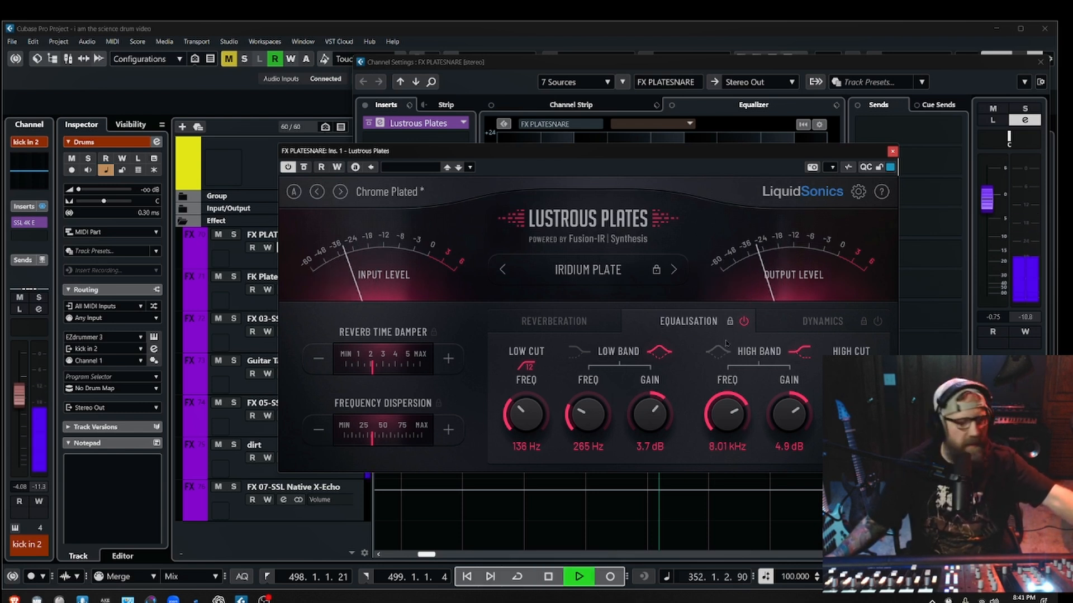
key(space)
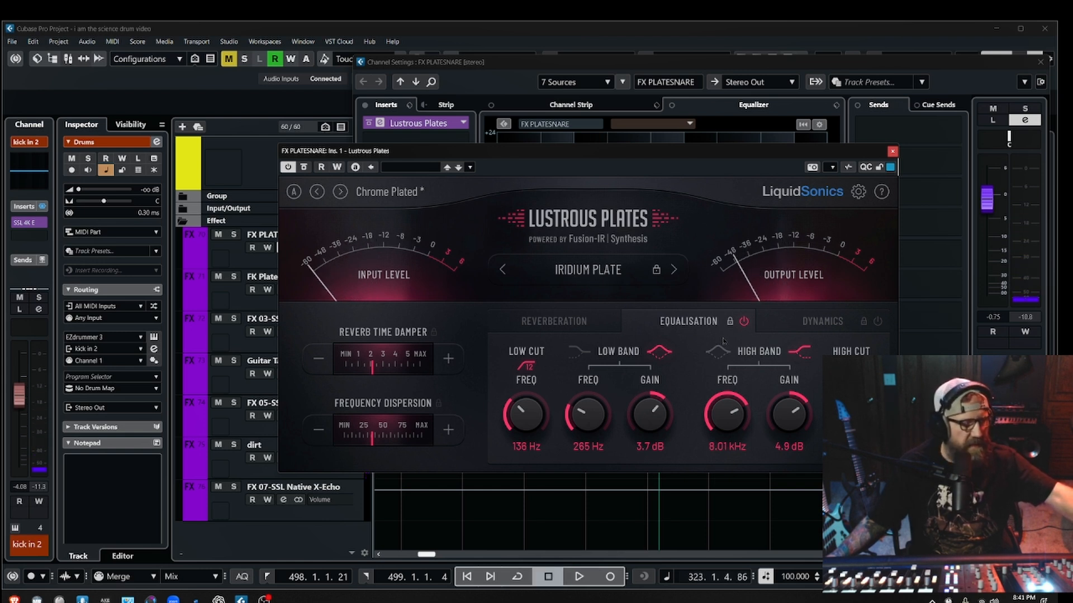
key(space)
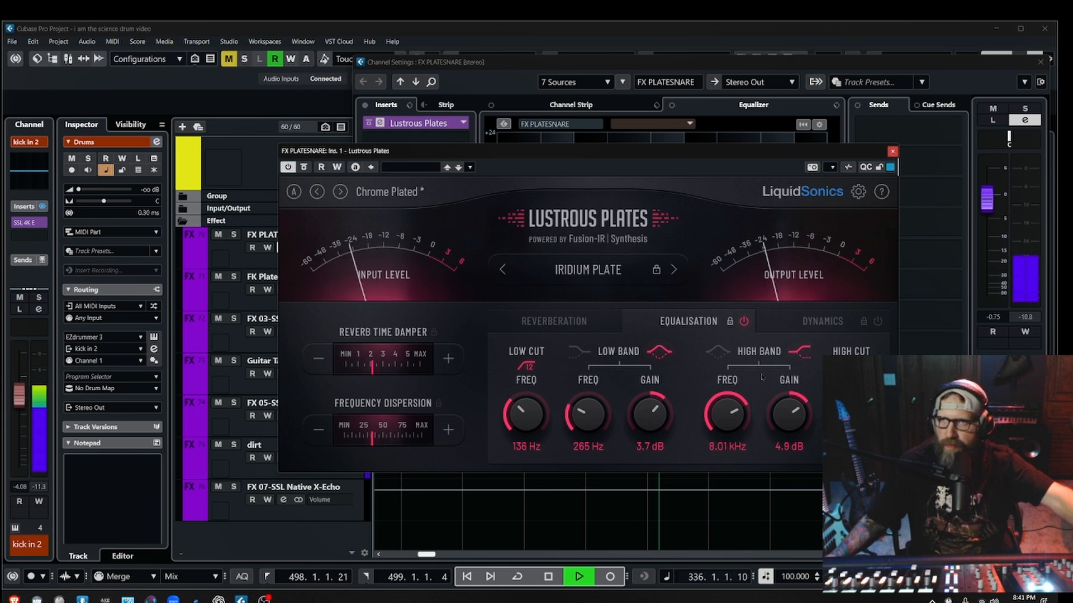
Audition the Corbomite and Beryllium plates, choose Rhodium Plate, and close the reverb and FX PLATESNARE channel windows with playback stopped.
click(503, 272)
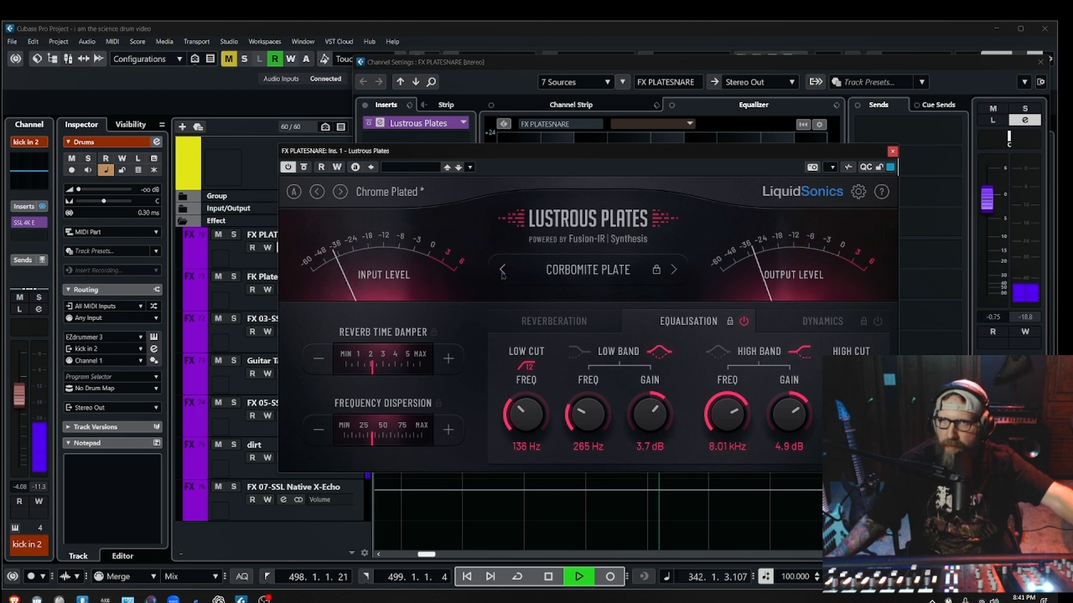
click(502, 272)
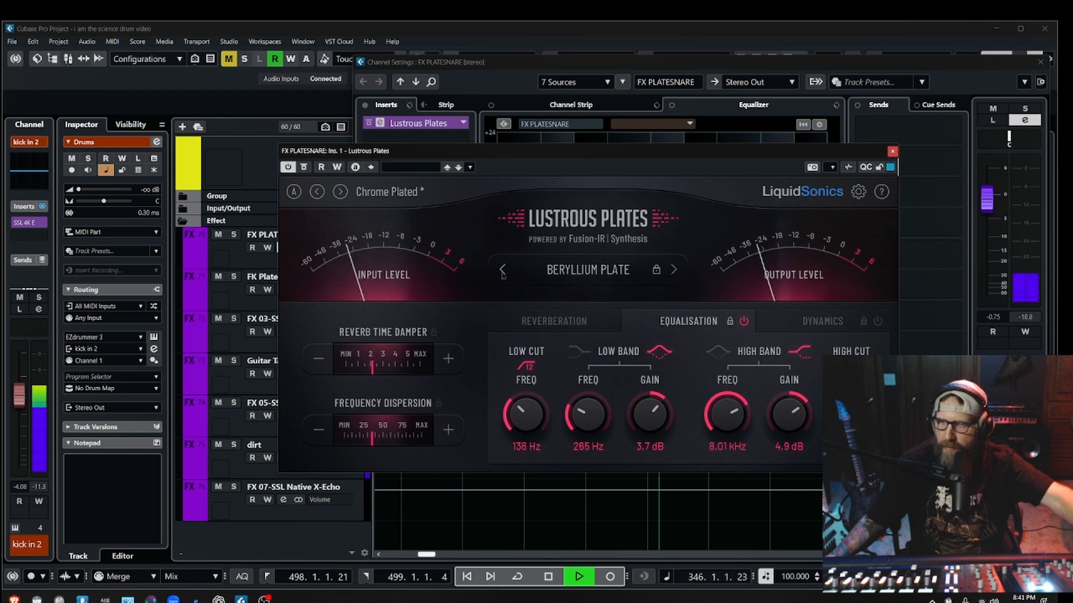
click(502, 272)
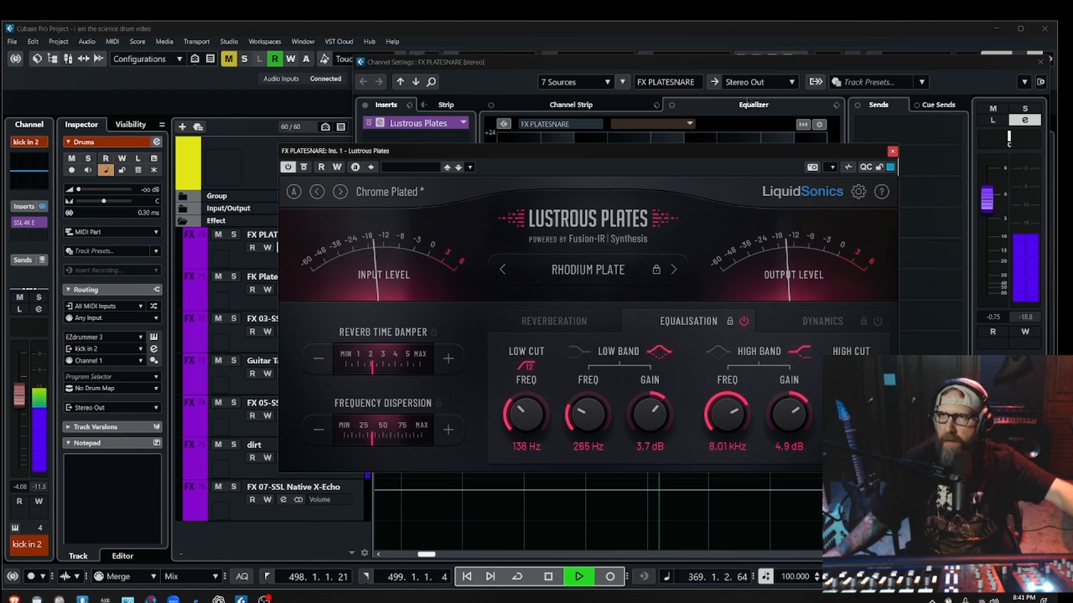
click(892, 151)
key(space)
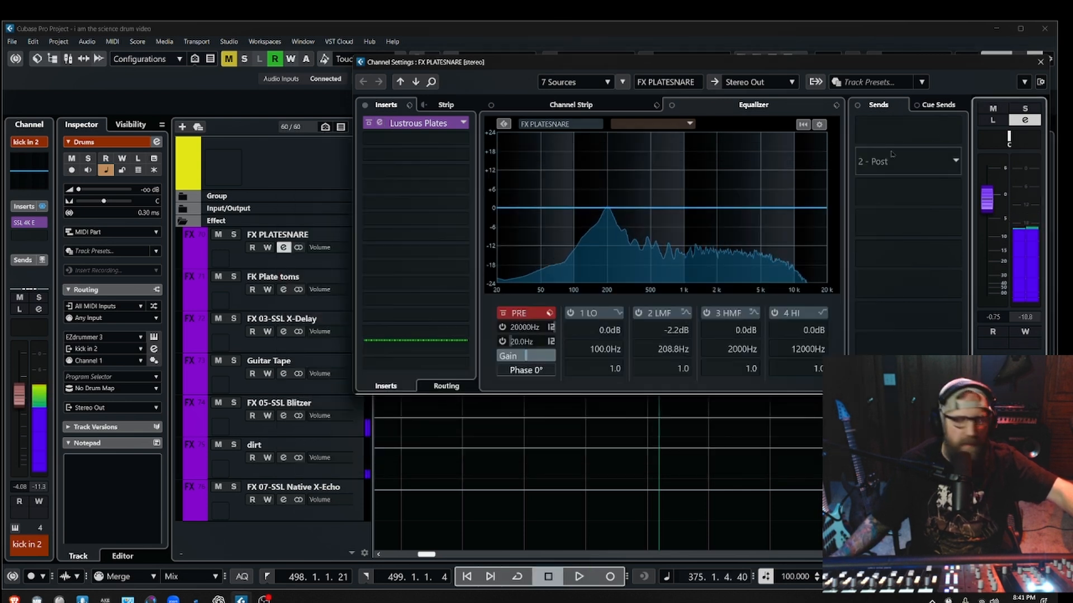
click(1040, 62)
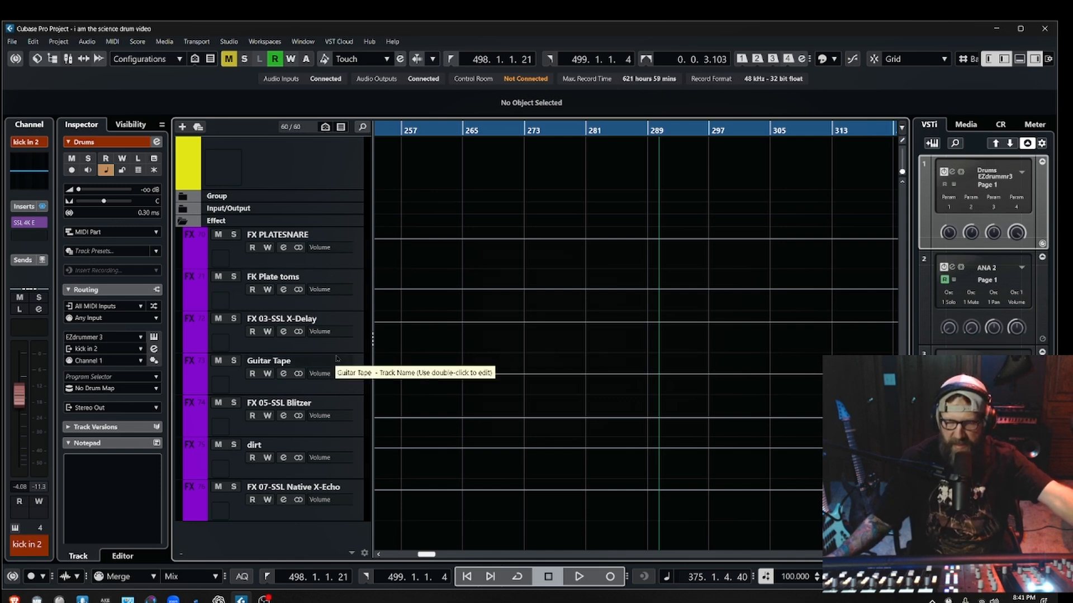
Return to the EZdrummer output channels and review them from the kick mics through the cymbals, overheads and rooms to the drum groups.
scroll(337, 358, up, 15)
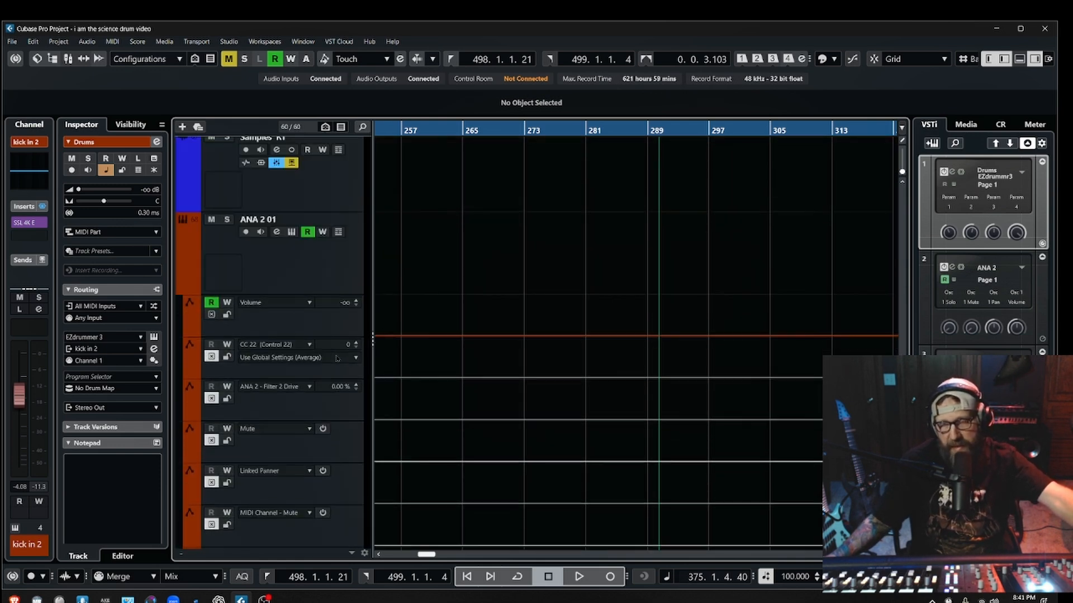
scroll(339, 254, down, 5)
scroll(564, 211, up, 10)
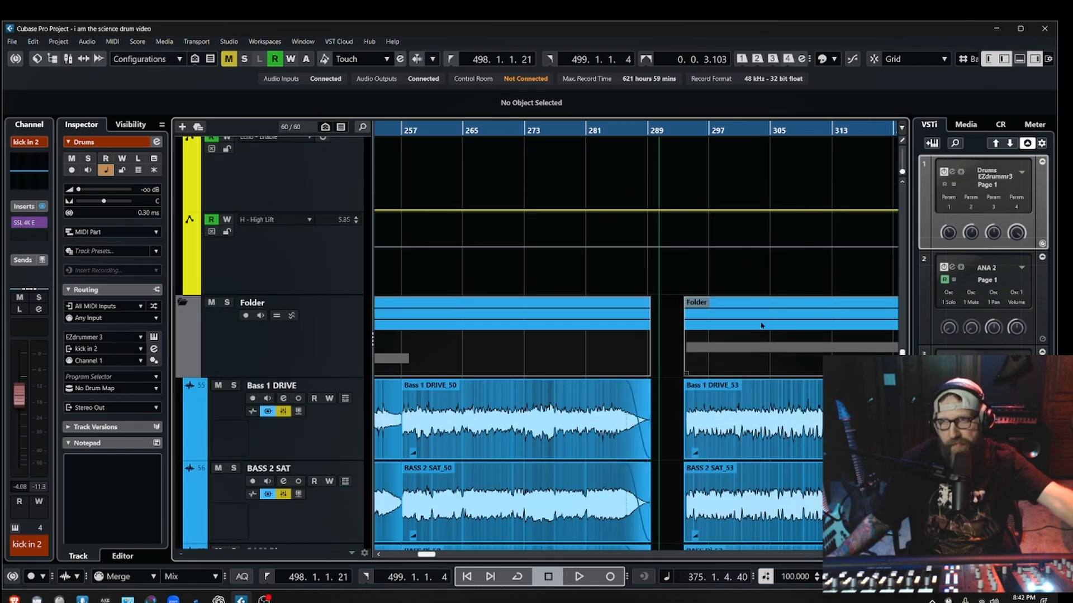
scroll(493, 264, up, 5)
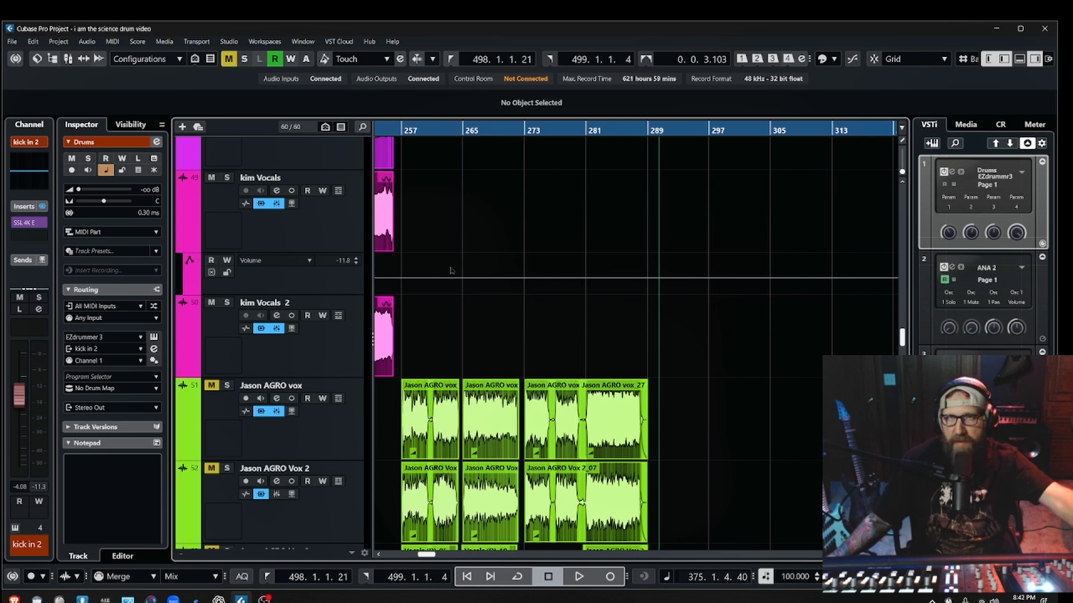
scroll(451, 271, up, 5)
scroll(447, 271, up, 10)
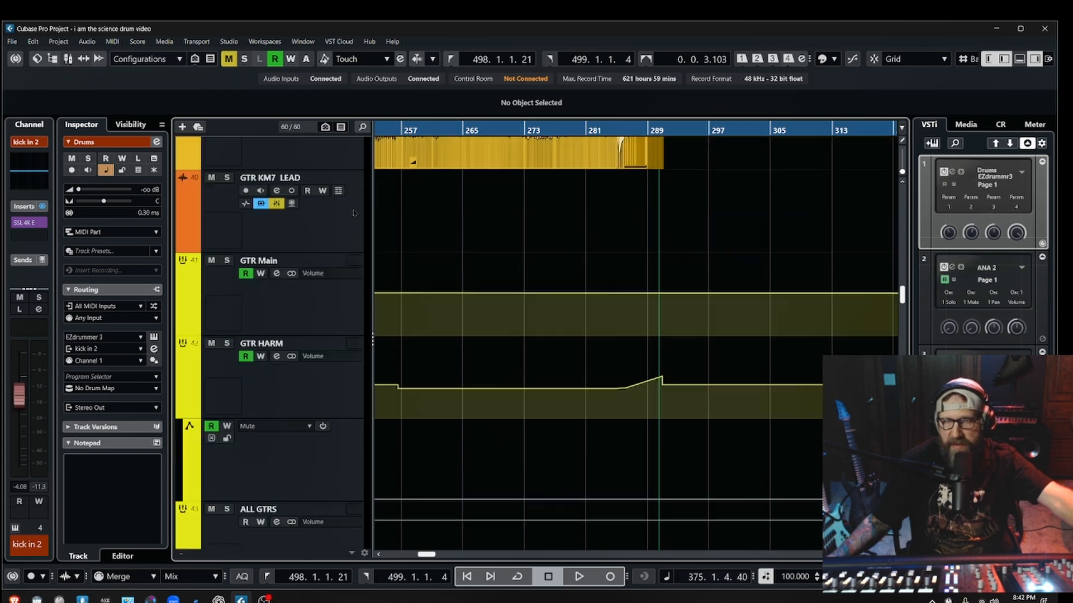
scroll(353, 213, up, 10)
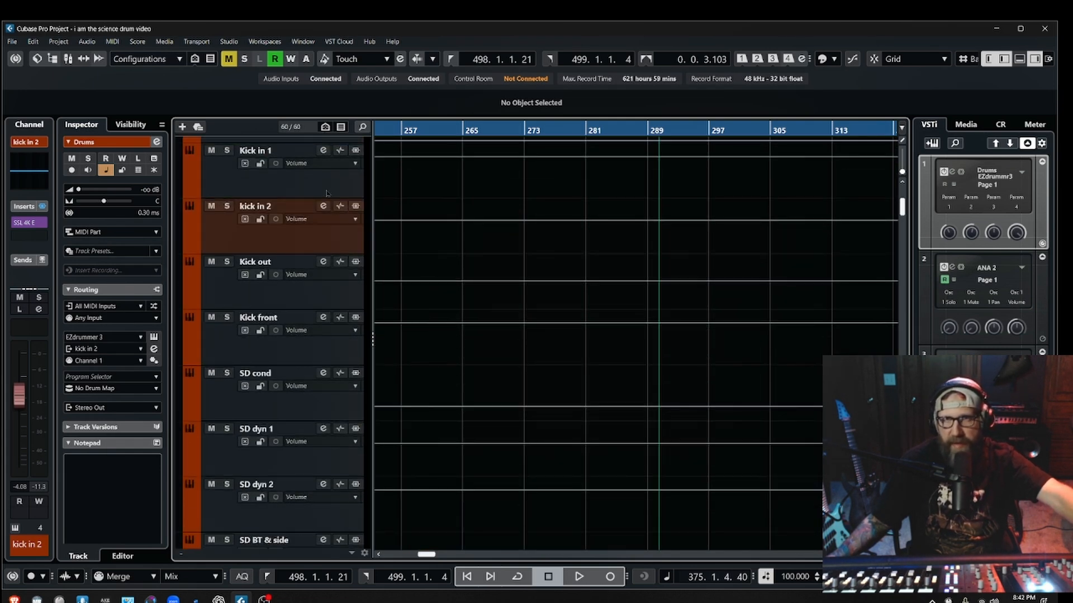
scroll(335, 358, down, 15)
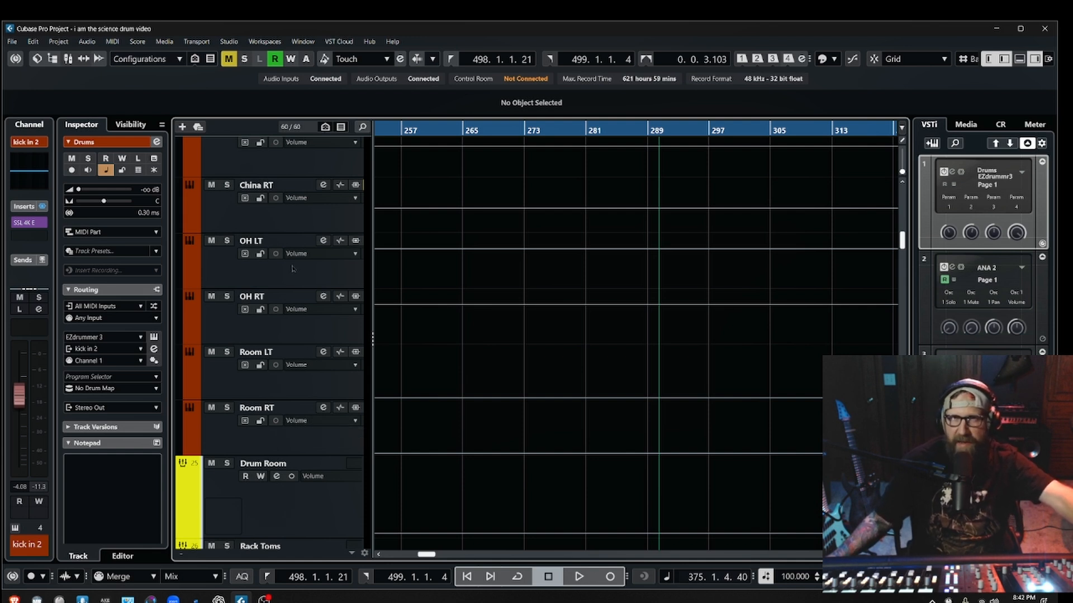
scroll(289, 309, up, 3)
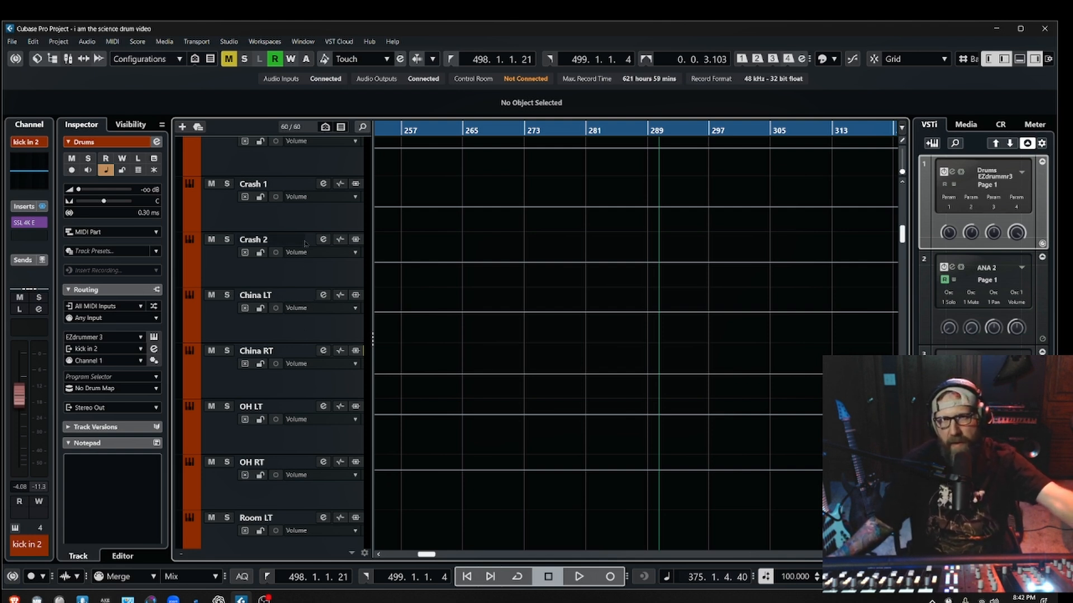
scroll(311, 232, down, 5)
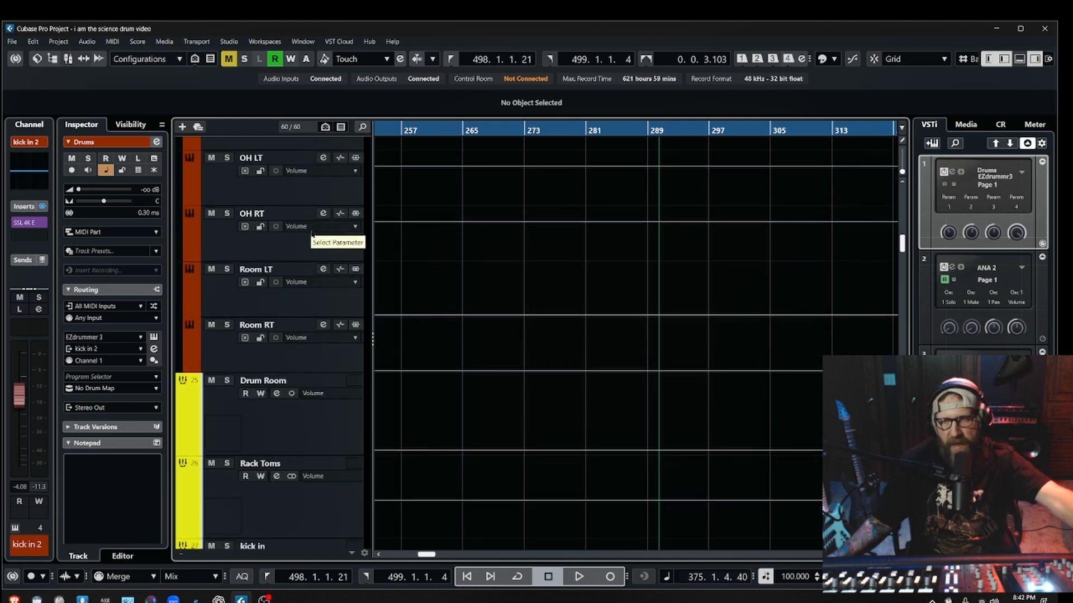
Open the Rack Toms channel settings and examine its SSL Blitzer ratio, drive, attack and release controls, closing the plug-in when finished.
scroll(311, 233, down, 3)
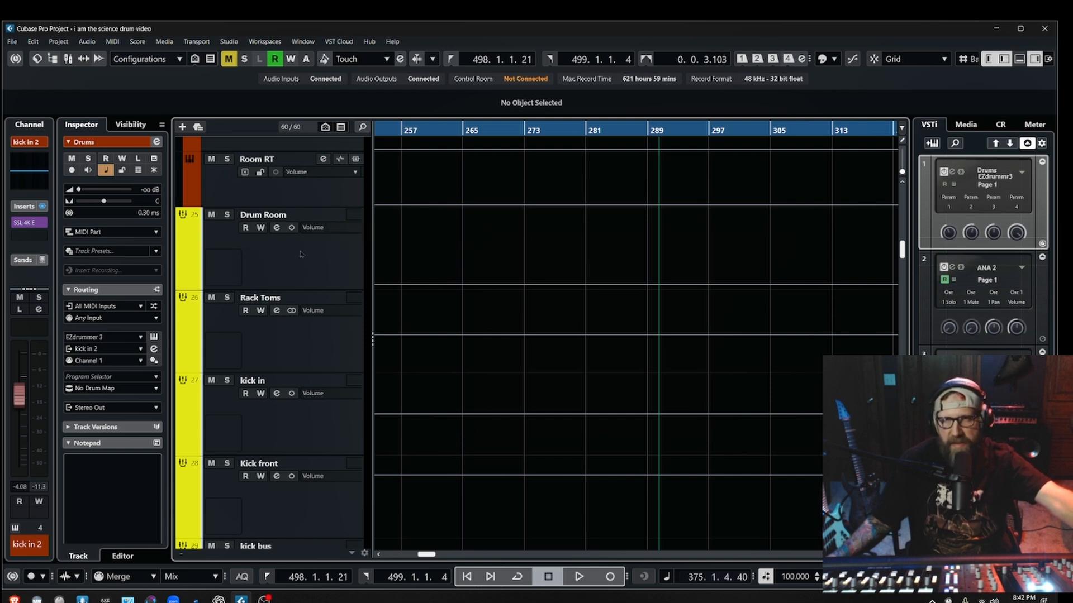
click(277, 310)
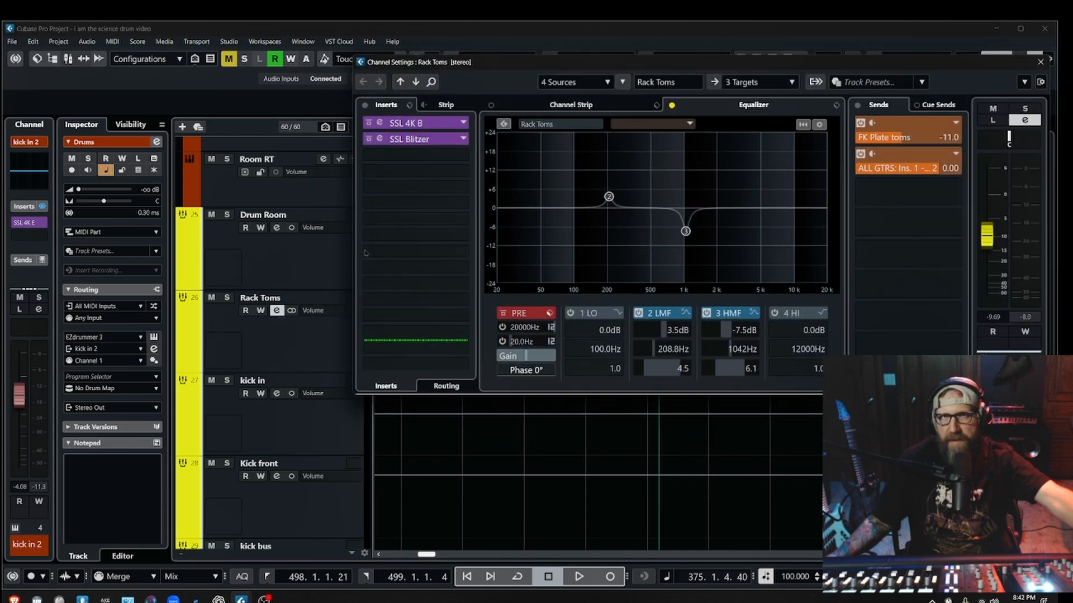
click(380, 141)
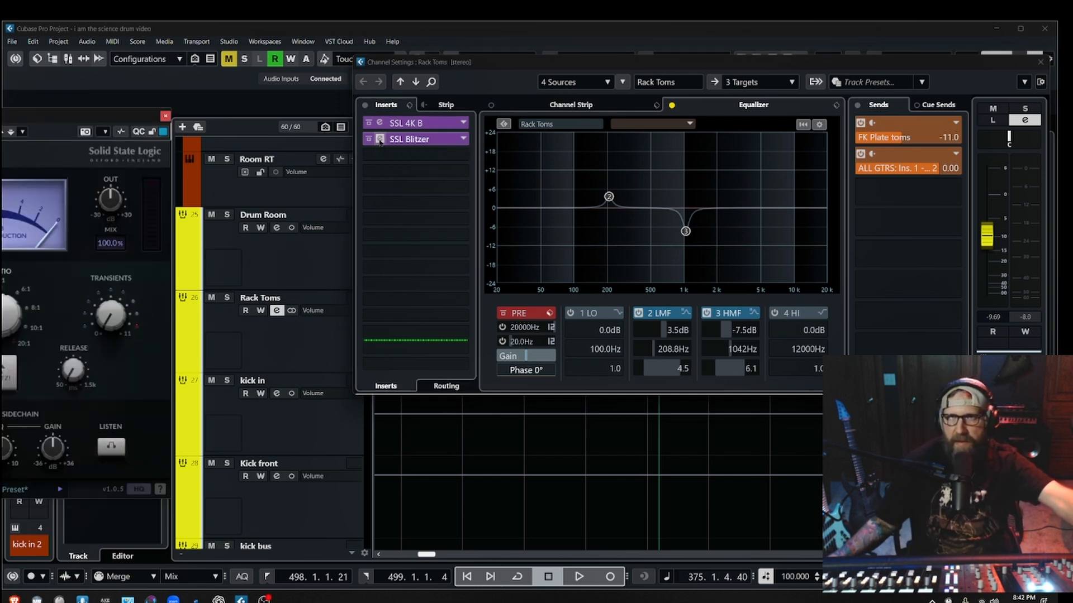
drag(3, 120, 609, 134)
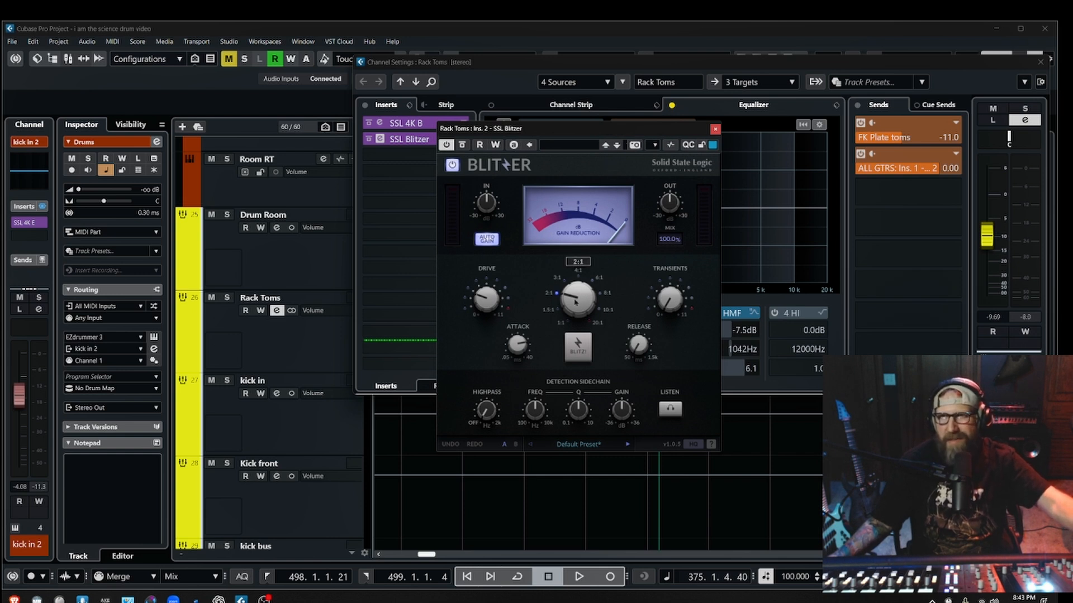
mouse_move(487, 298)
mouse_move(529, 354)
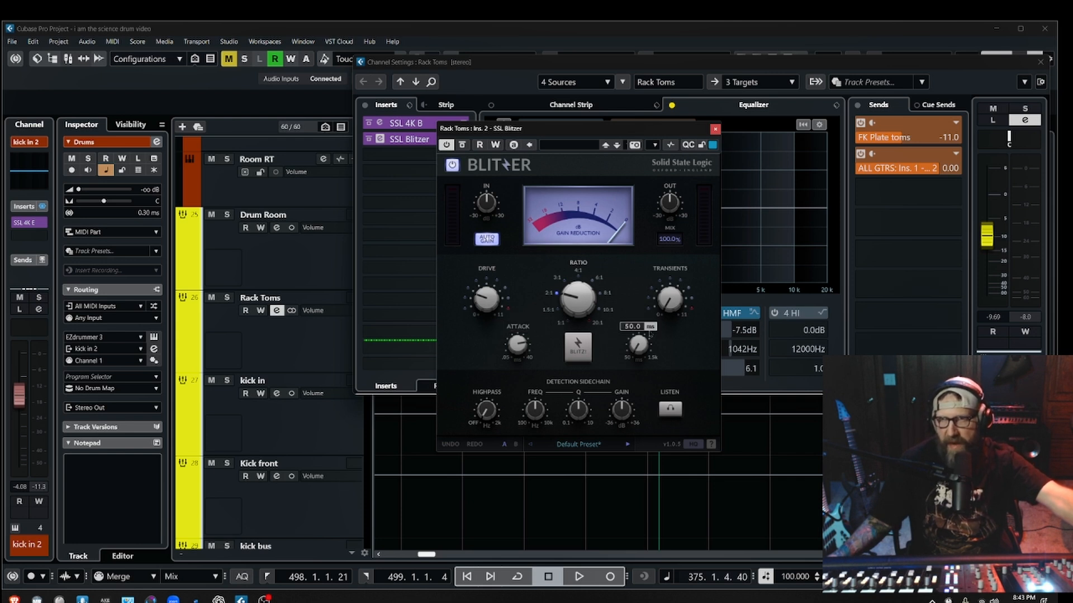
click(715, 130)
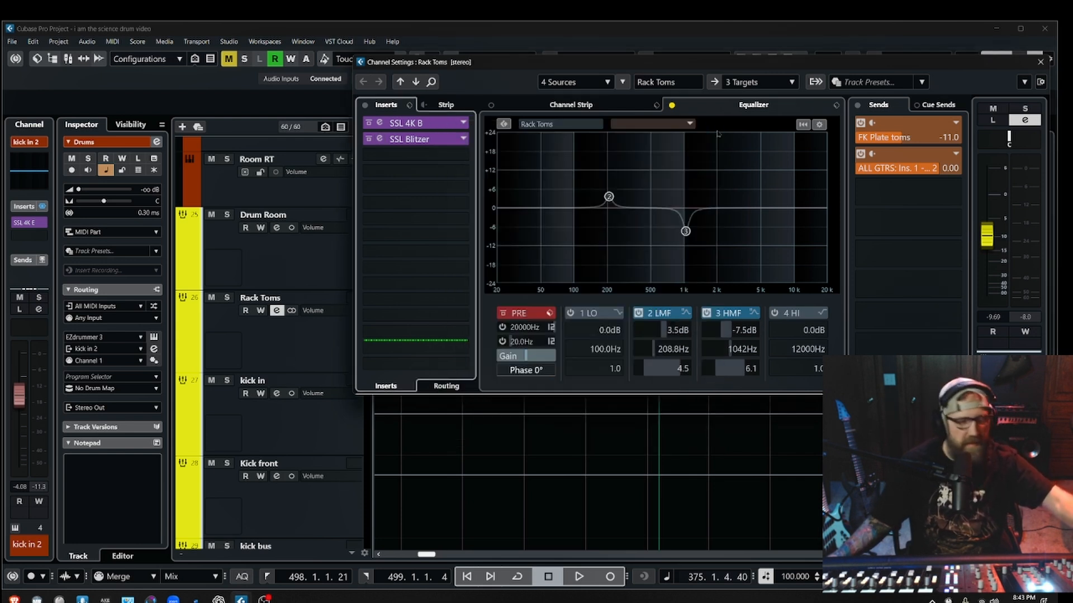
Close the Rack Toms channel, play a passage while reviewing the drum groups, and check the Full KIT channel's insert and Guitar Tape send.
key(space)
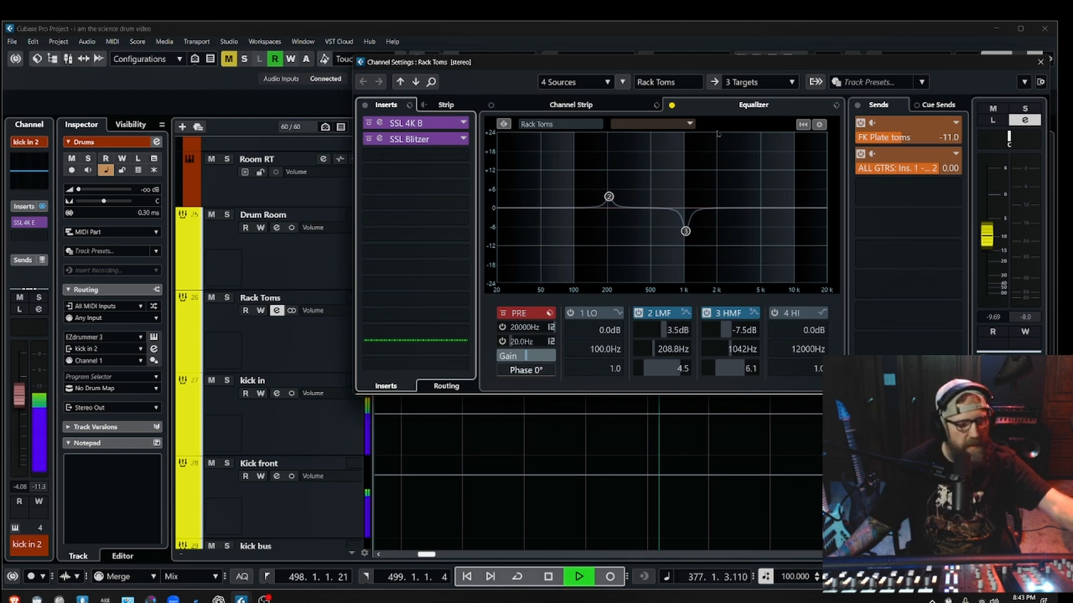
click(1040, 62)
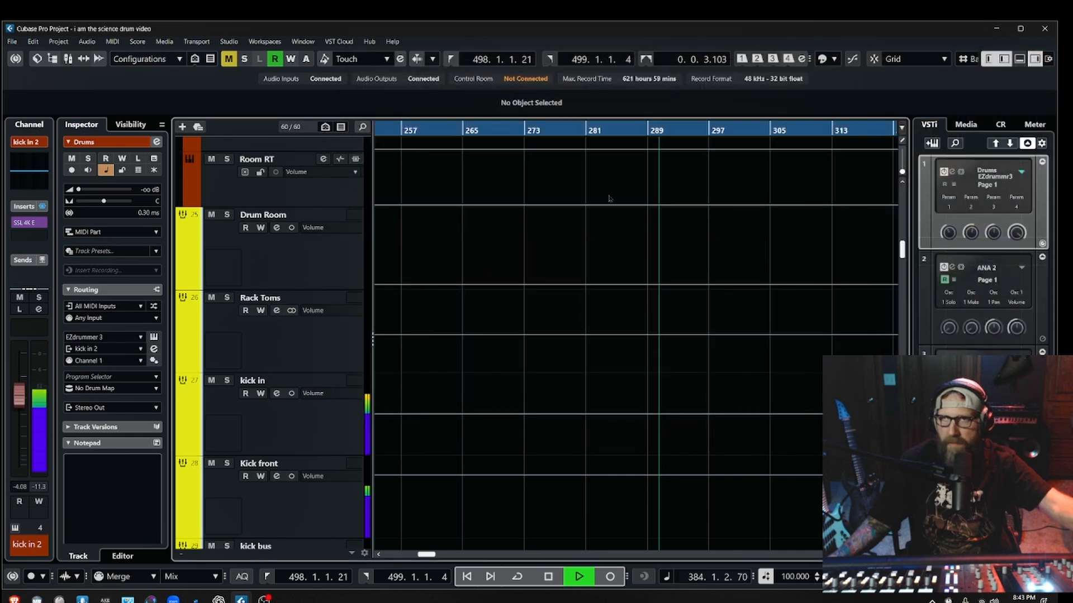
scroll(371, 340, down, 5)
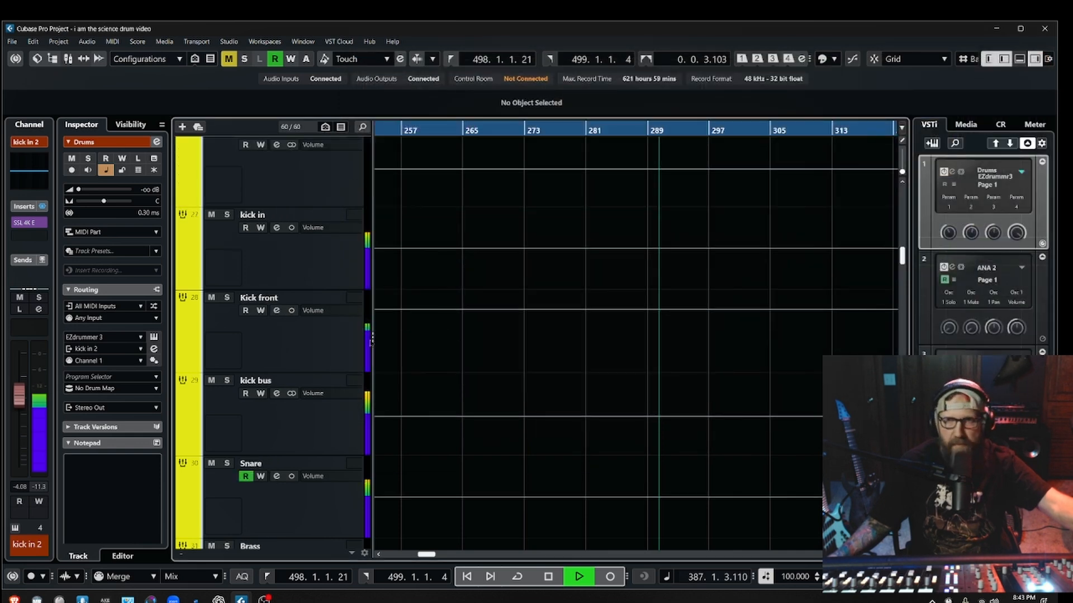
scroll(371, 340, down, 3)
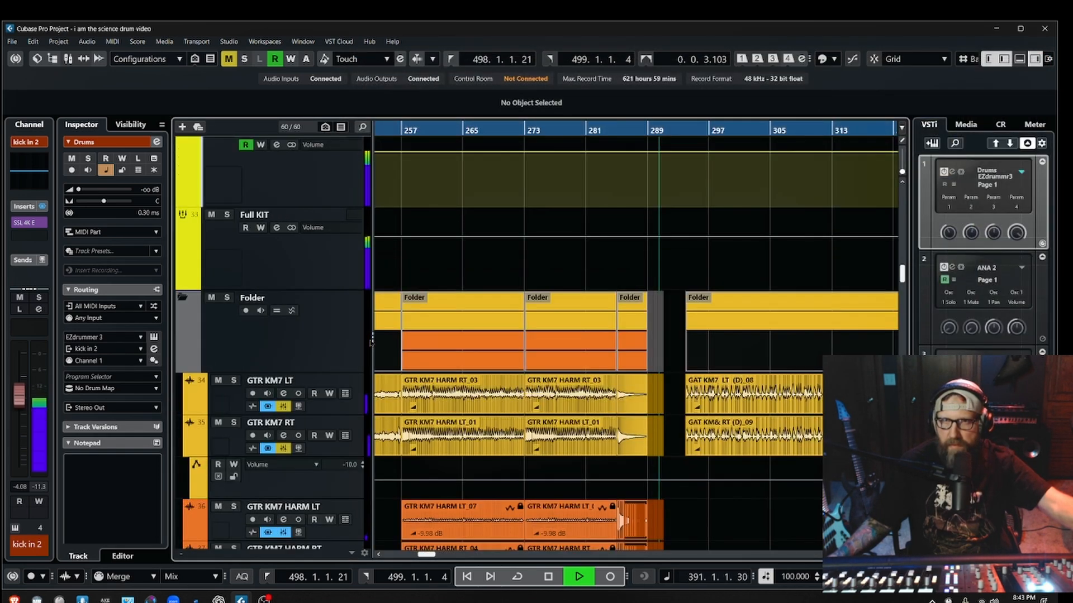
key(space)
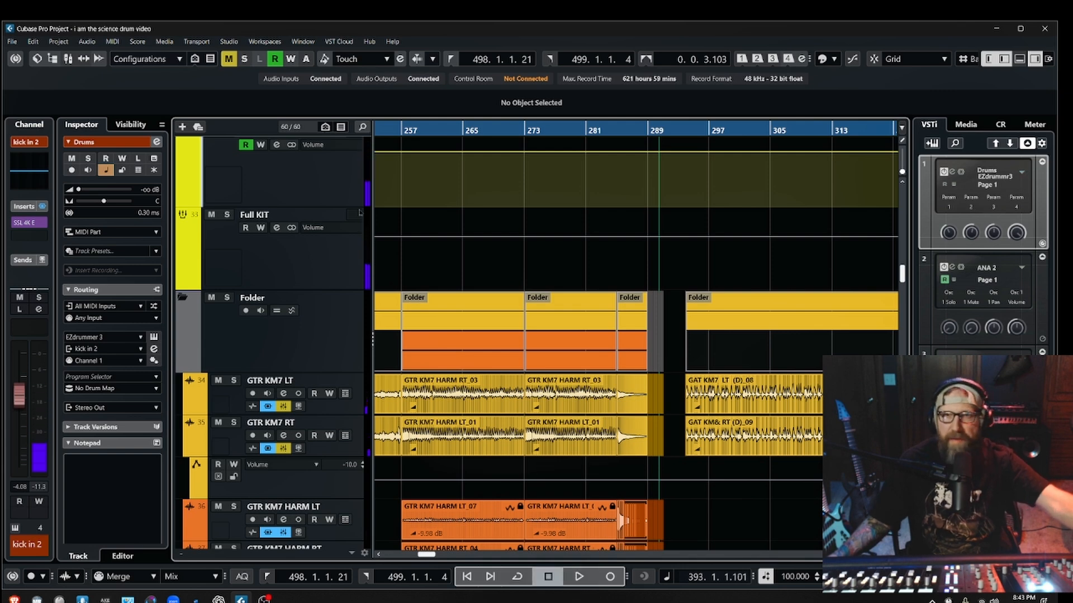
click(277, 228)
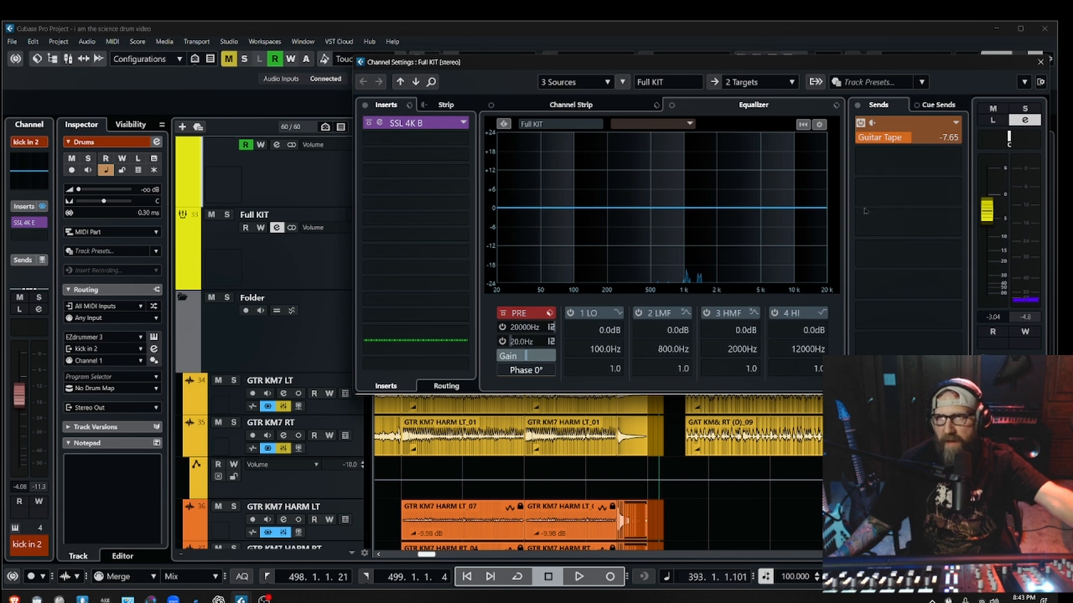
click(1040, 62)
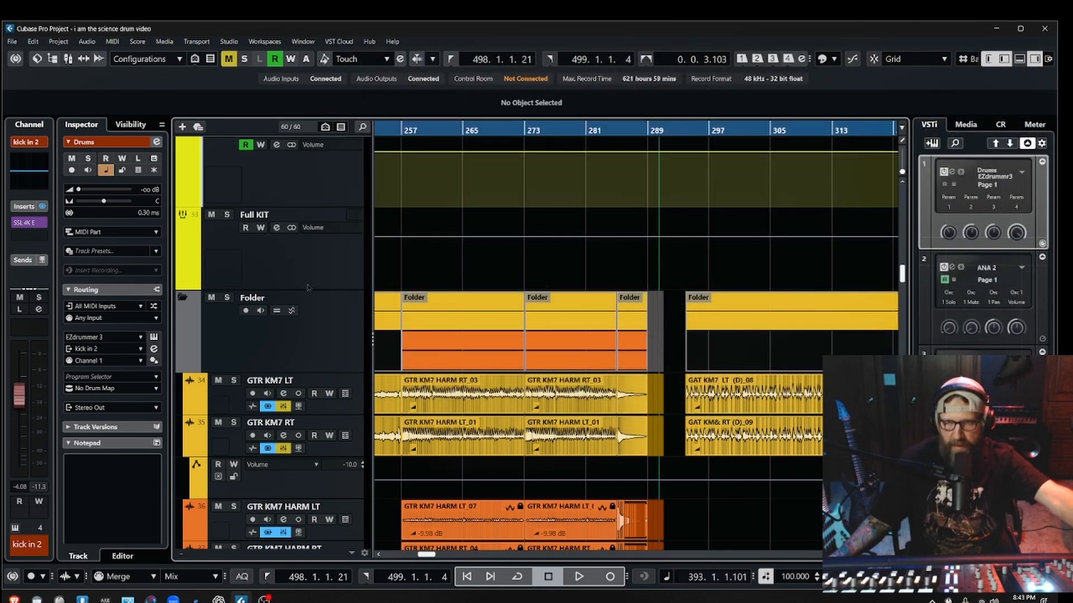
Find the Guitar Tape effect track, open its channel settings, and view the Virtual Tape Machines insert briefly before closing the plug-in.
scroll(337, 314, down, 10)
scroll(337, 313, down, 15)
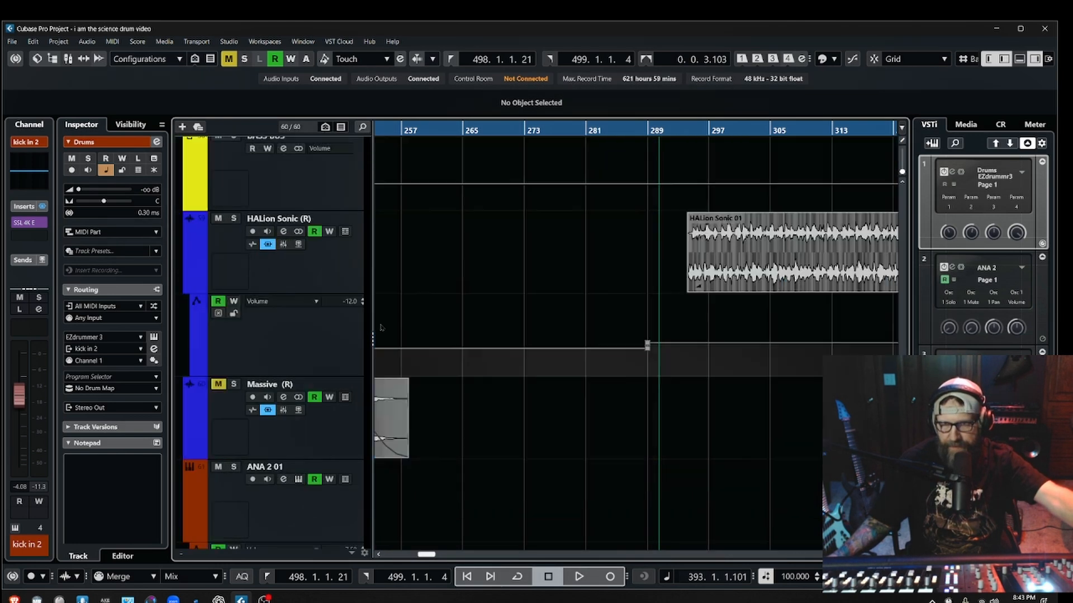
scroll(381, 328, down, 5)
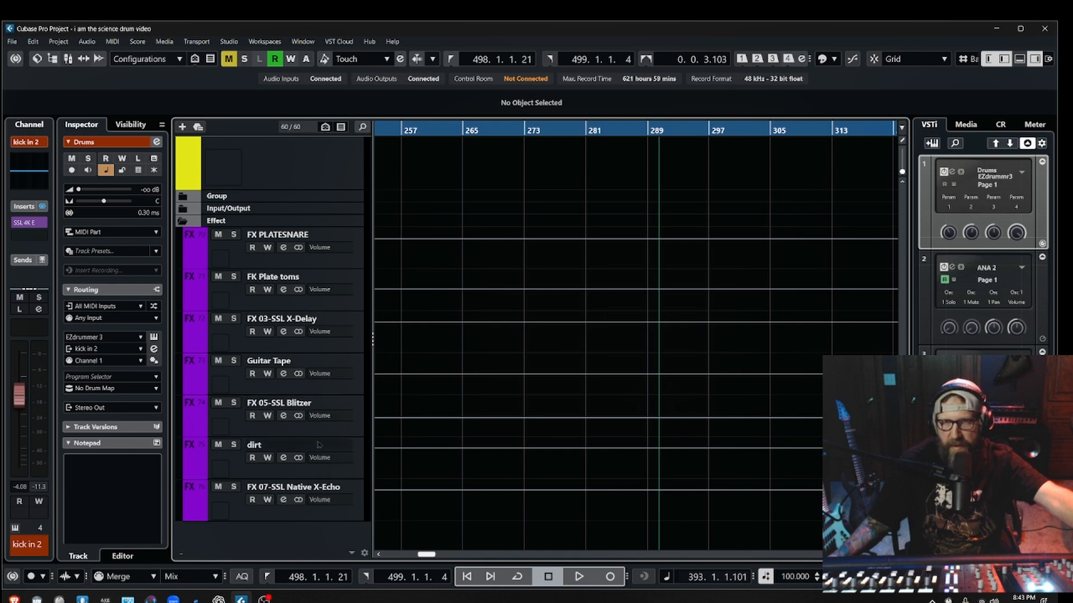
click(284, 373)
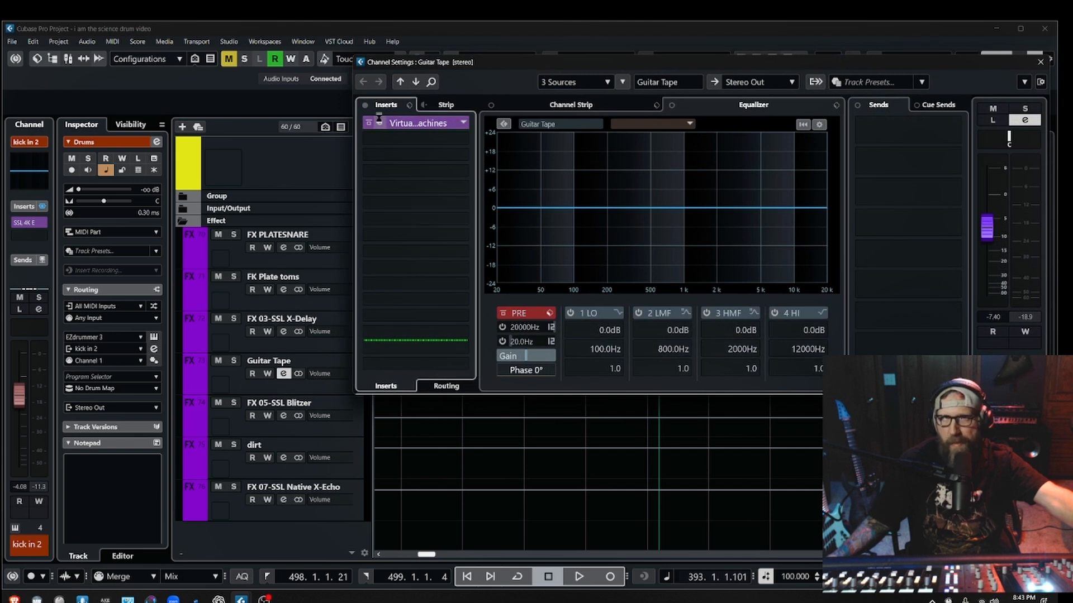
click(381, 122)
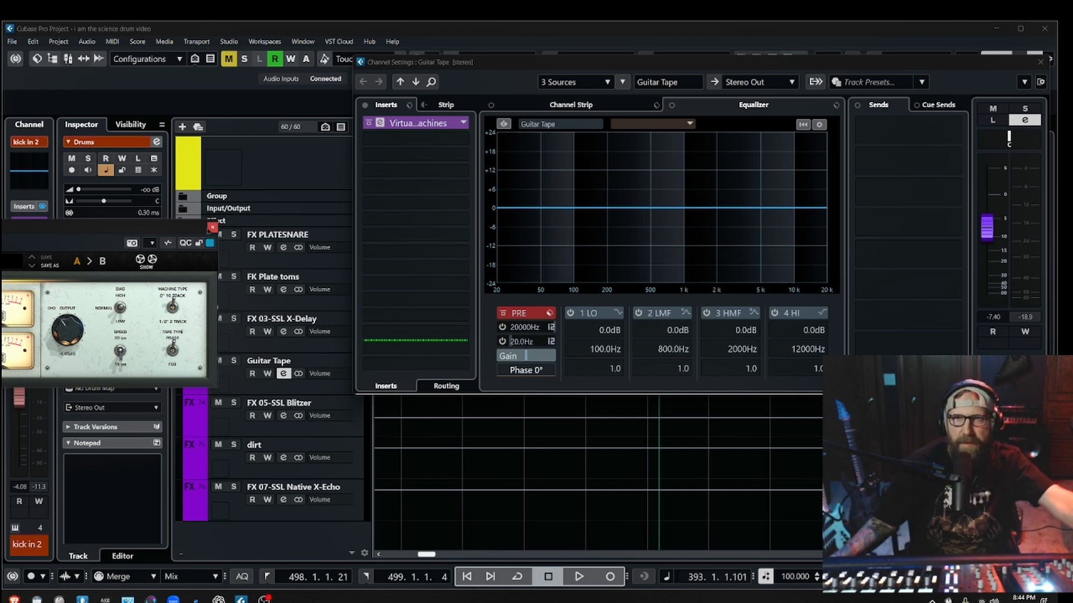
click(213, 228)
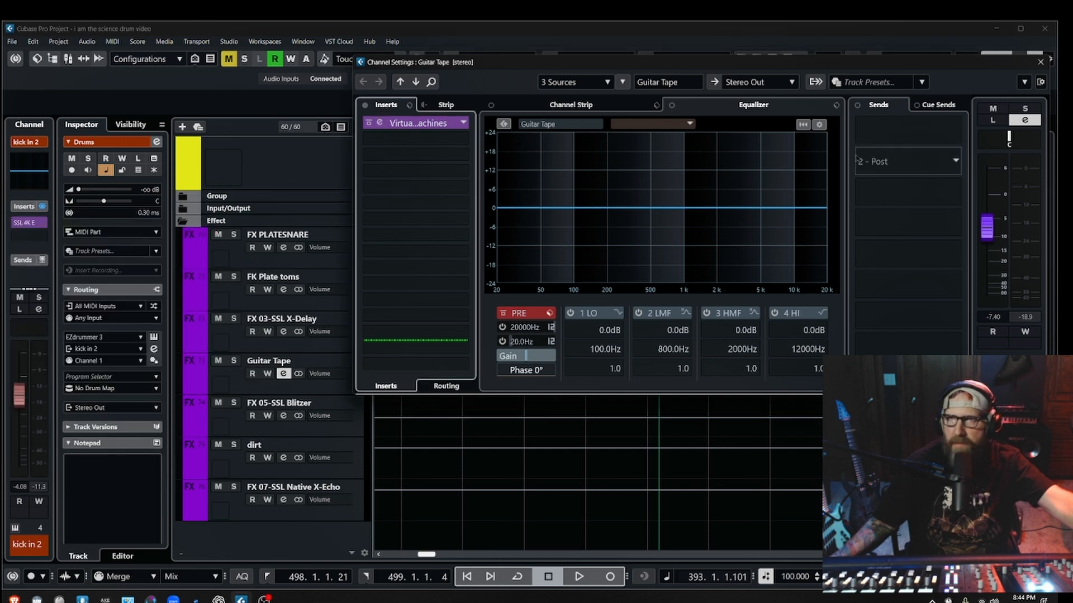
Compare Virtual Tape Machines bypassed and active on Guitar Tape during playback, ending with it active, playback stopped and the channel window closed.
key(space)
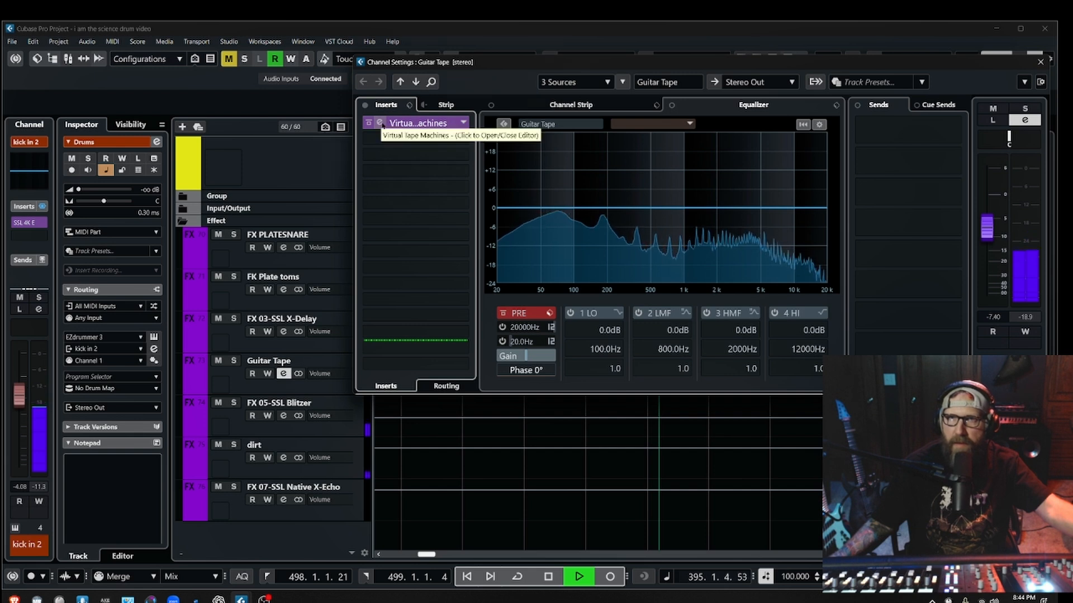
click(370, 124)
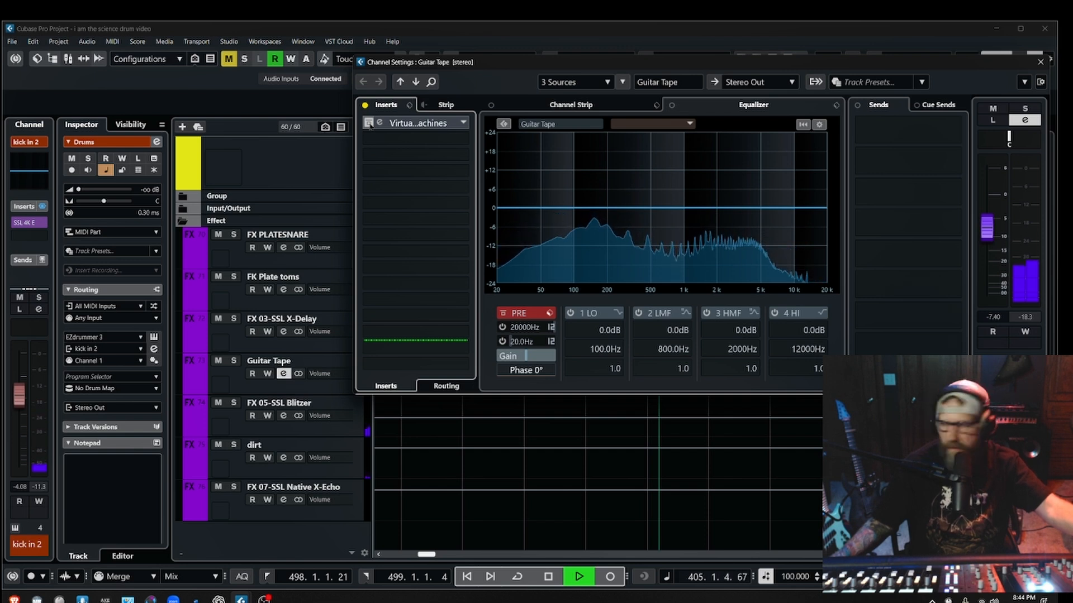
click(369, 124)
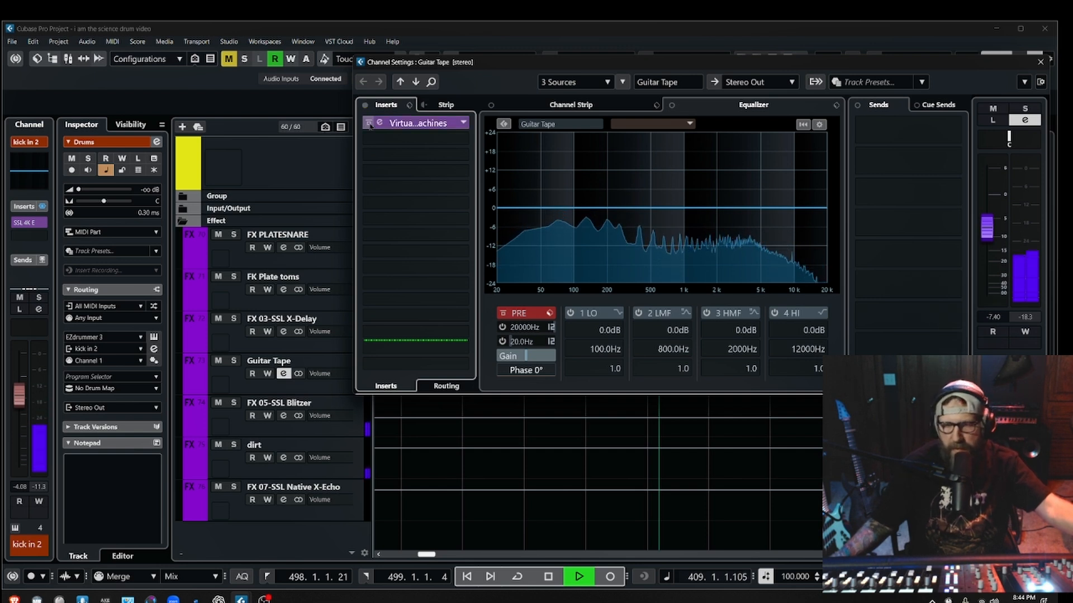
key(space)
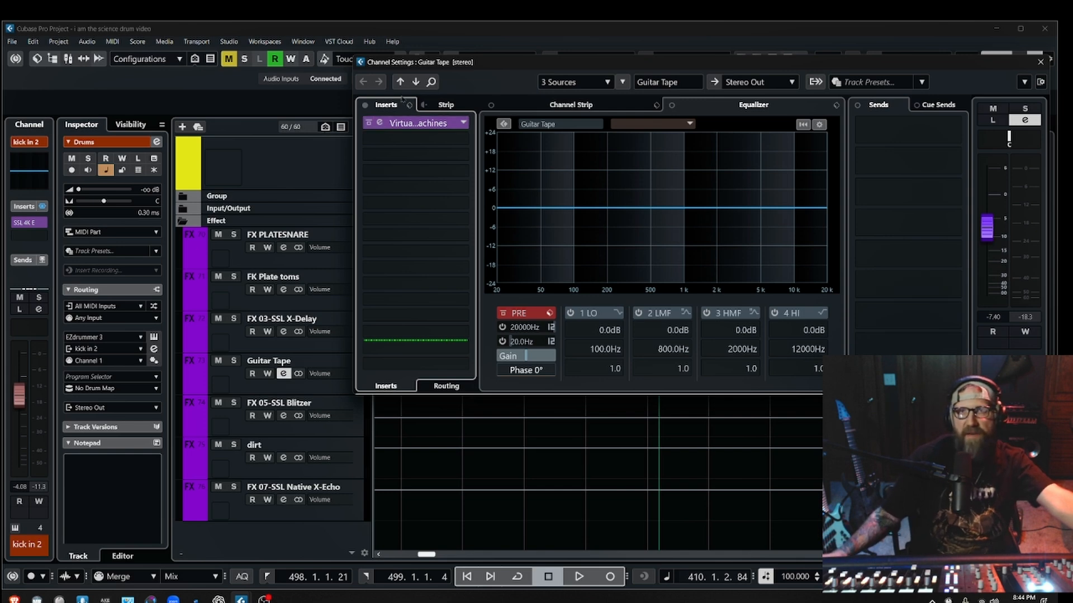
click(1041, 62)
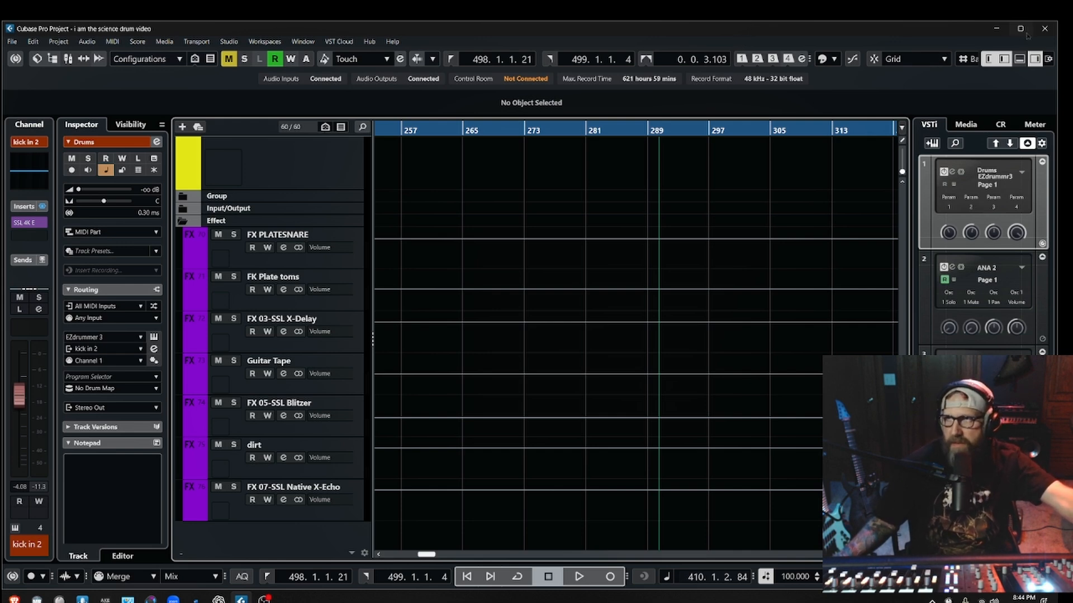
Return to the Drums track and review the project's track list from the EZdrummer outputs through the drum groups and guitars to the vocals.
scroll(463, 398, up, 15)
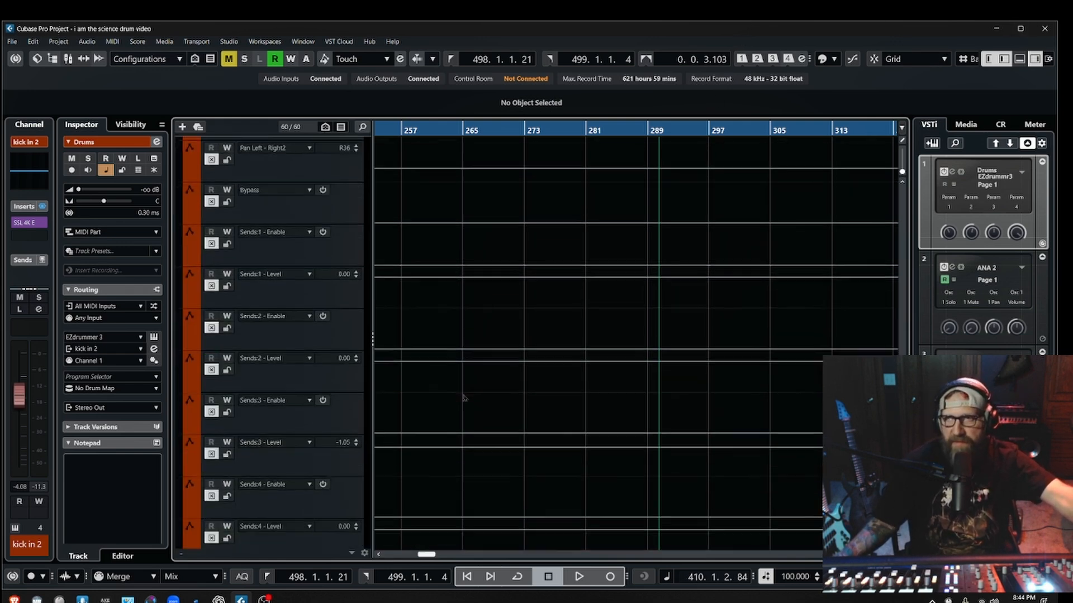
scroll(467, 383, up, 20)
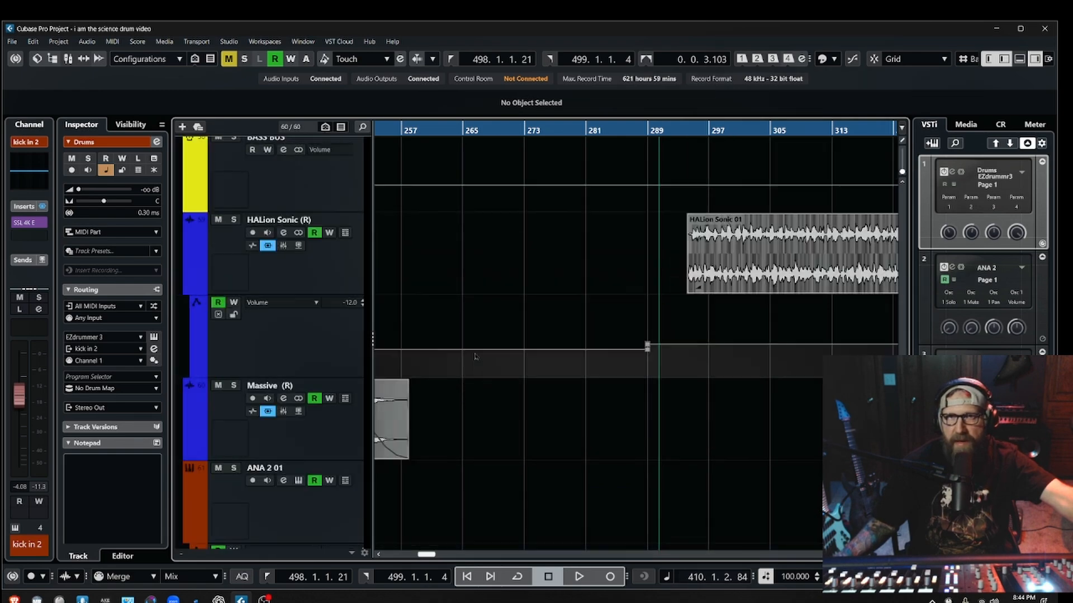
scroll(499, 273, up, 20)
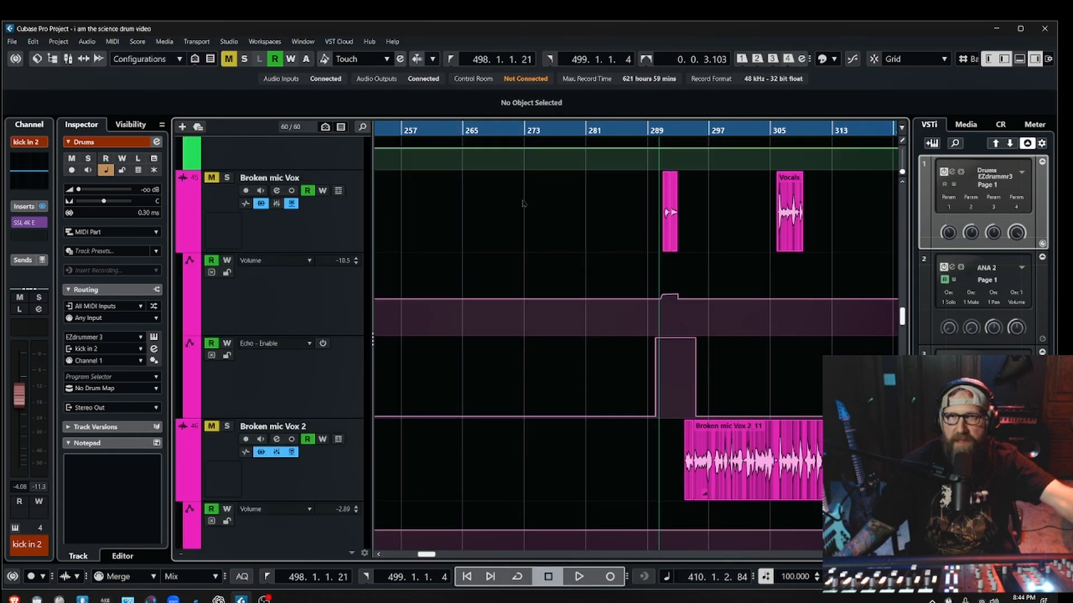
scroll(536, 184, up, 15)
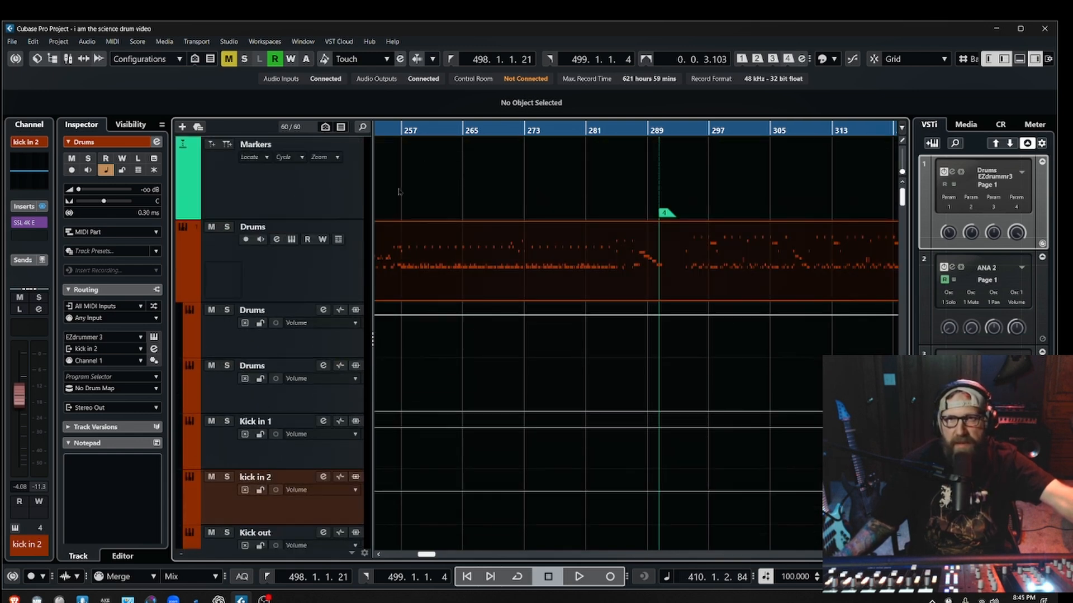
scroll(447, 346, down, 6)
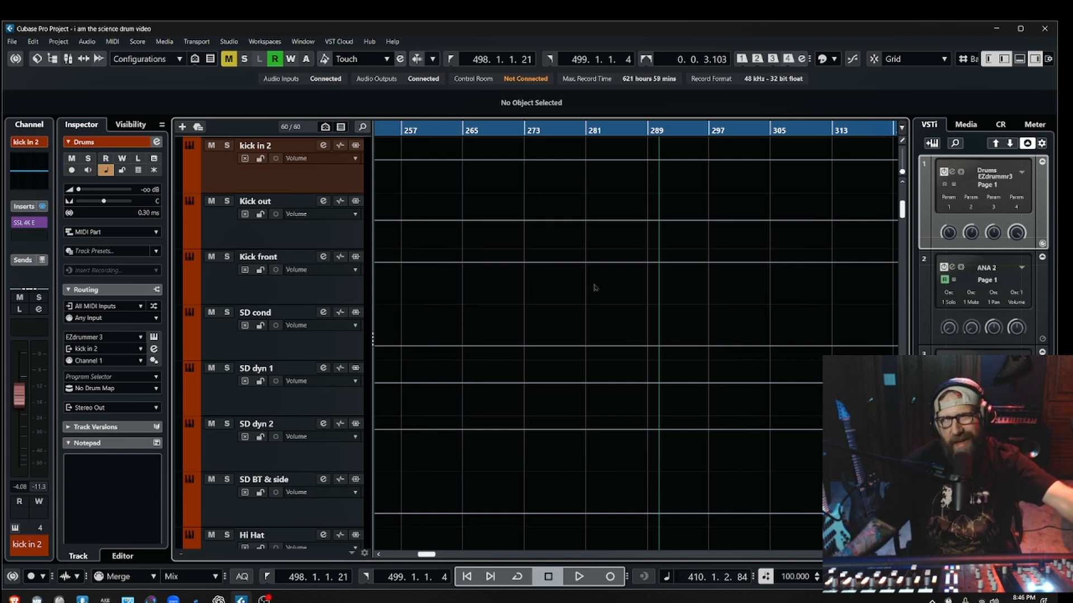
scroll(563, 283, up, 5)
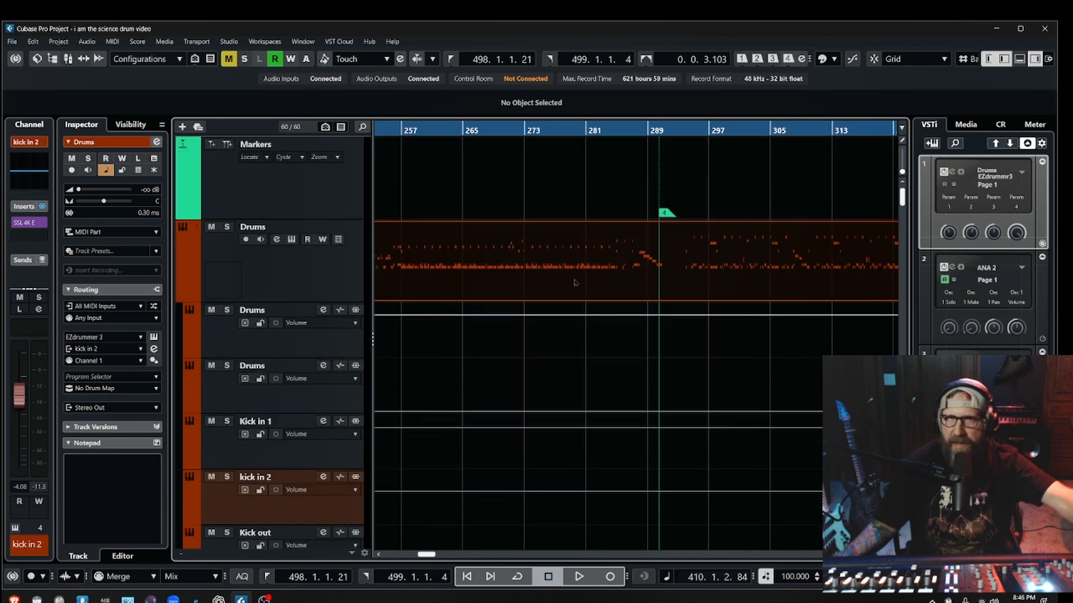
scroll(467, 191, down, 15)
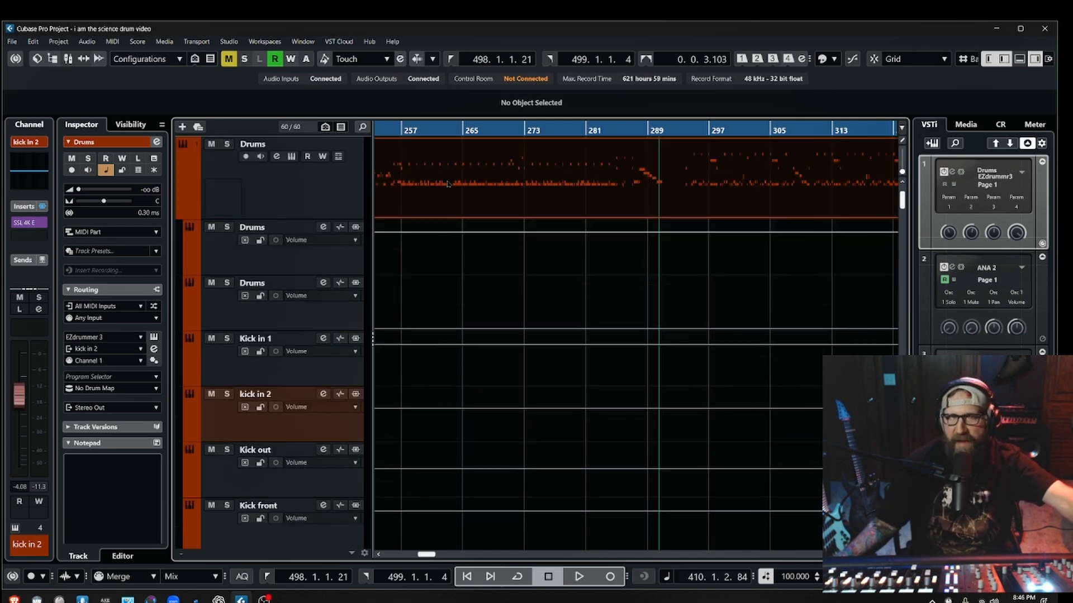
scroll(569, 437, down, 10)
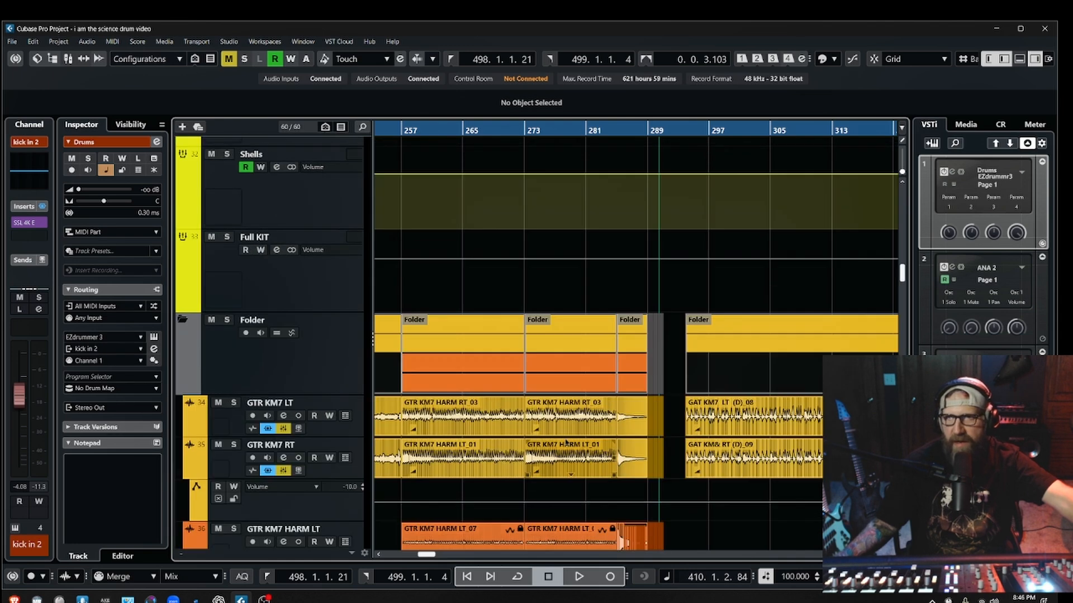
scroll(722, 331, down, 6)
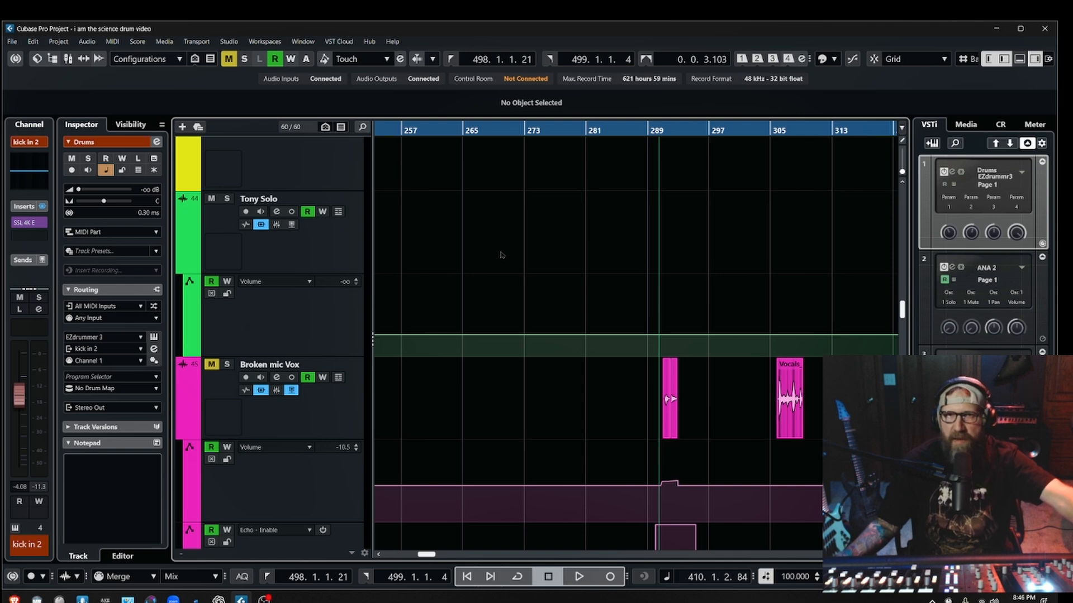
scroll(501, 253, up, 4)
scroll(500, 255, down, 4)
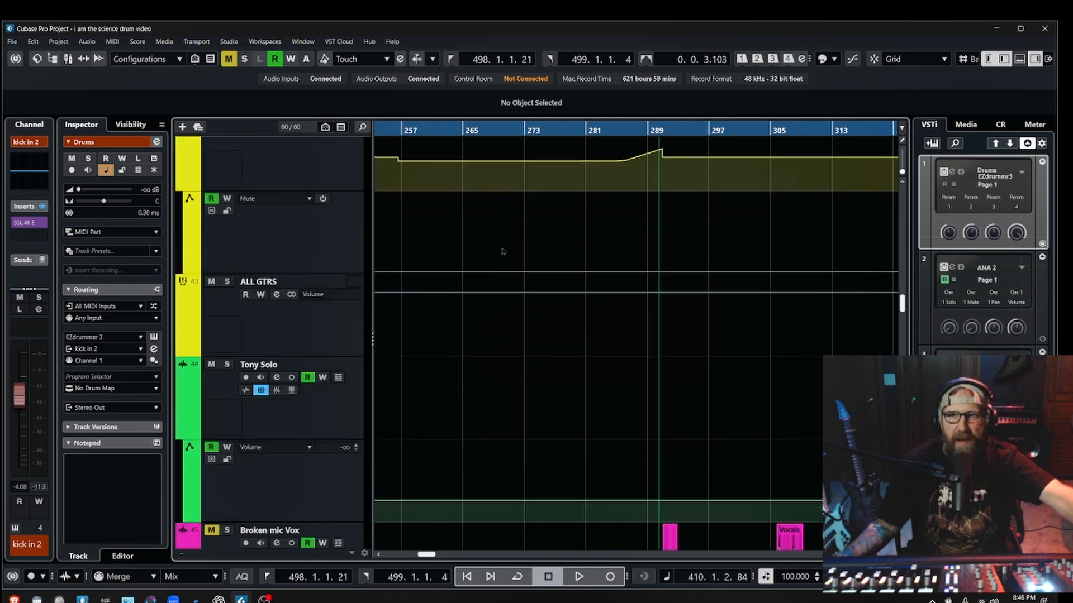
scroll(500, 265, down, 3)
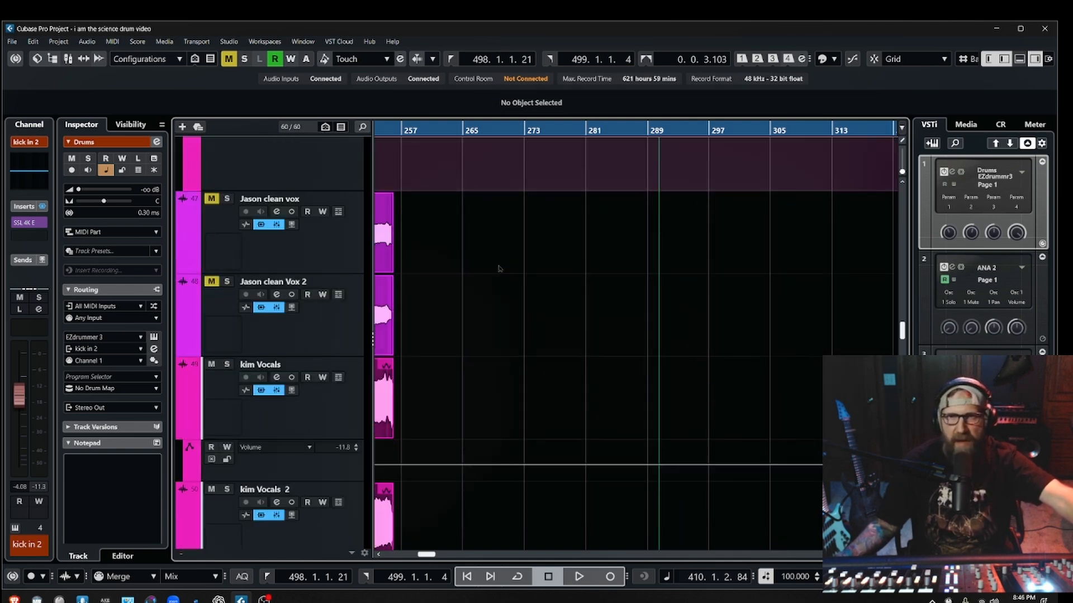